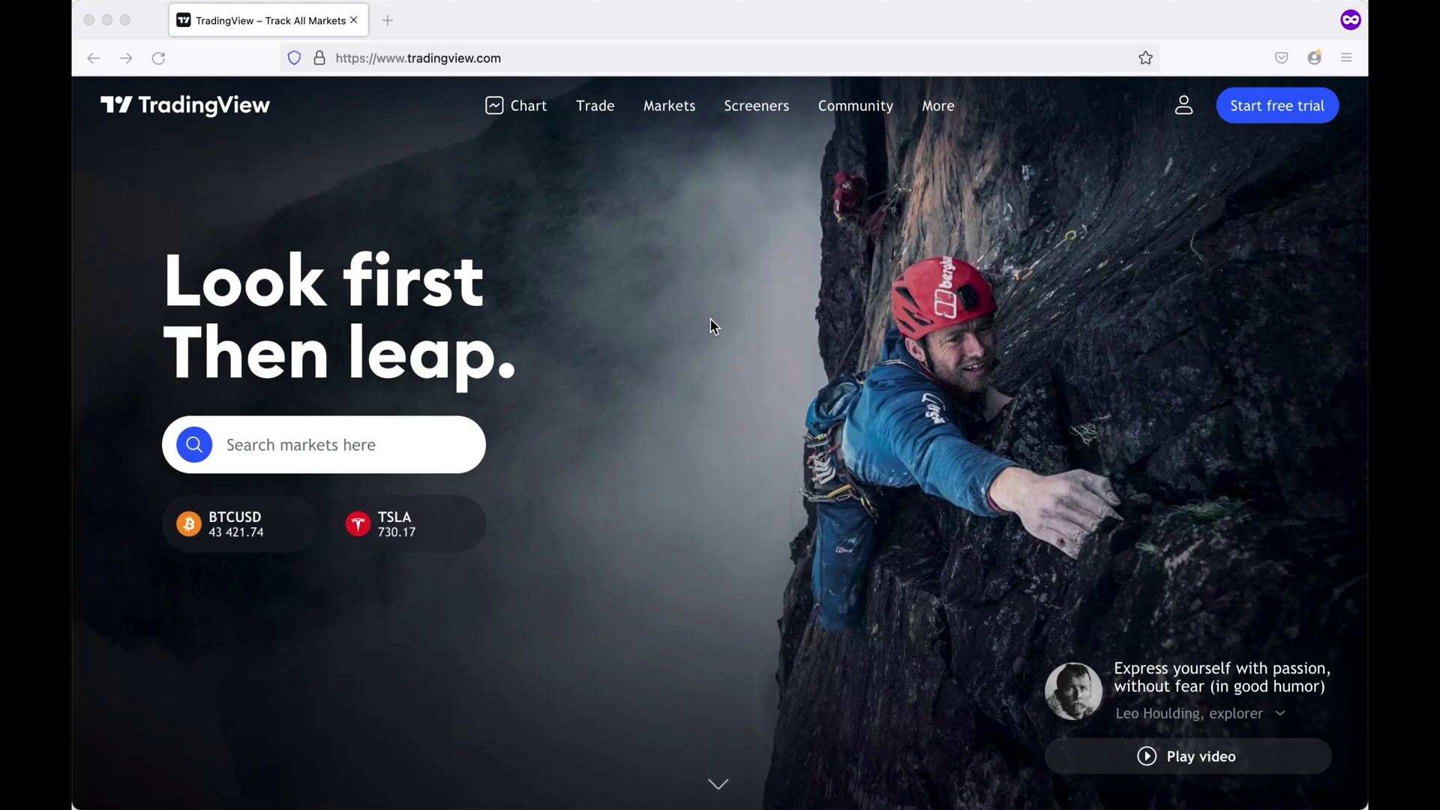
Scroll the TradingView home page and go to Explore features to see the AAPL chart preview
scroll(710, 326, down, 5)
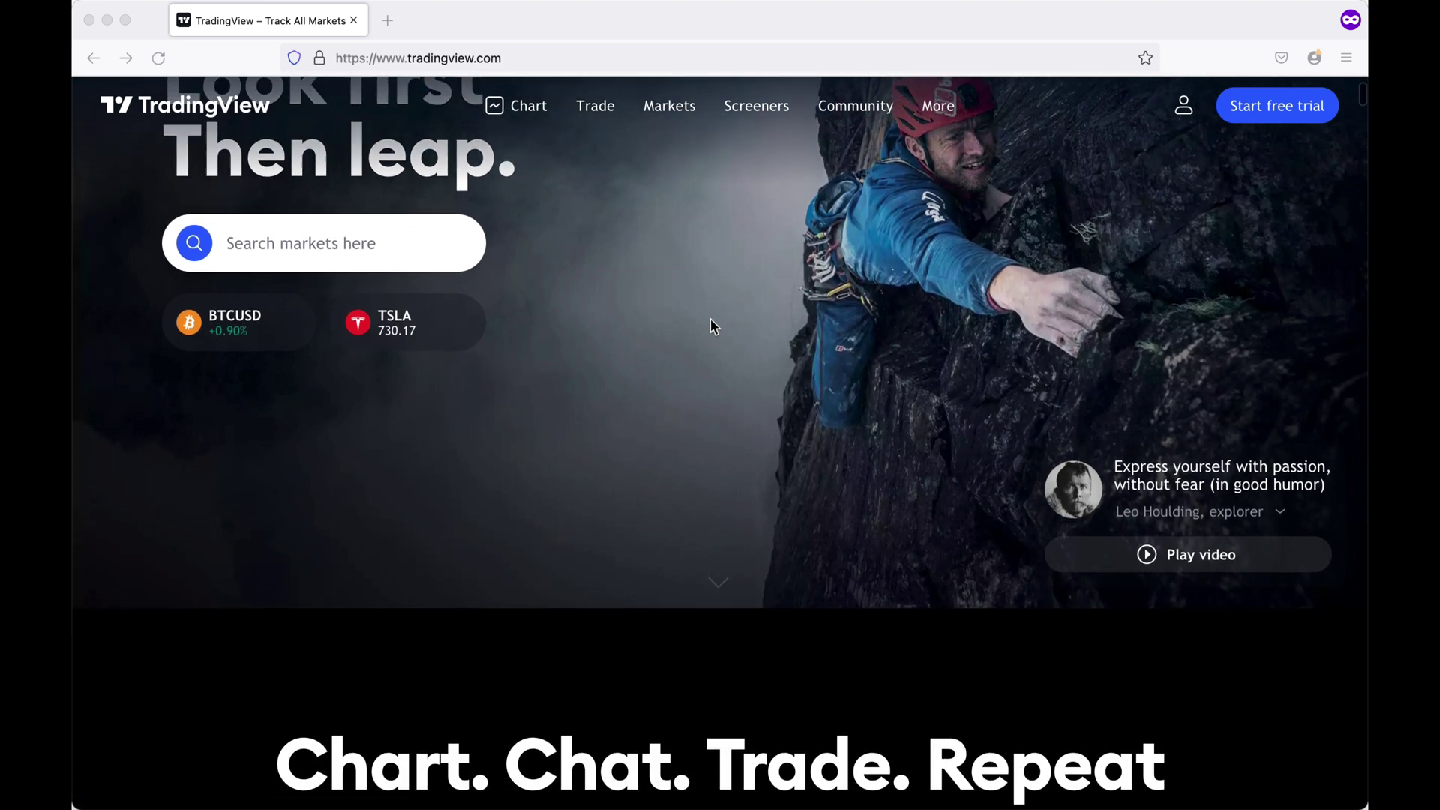
scroll(710, 327, down, 4)
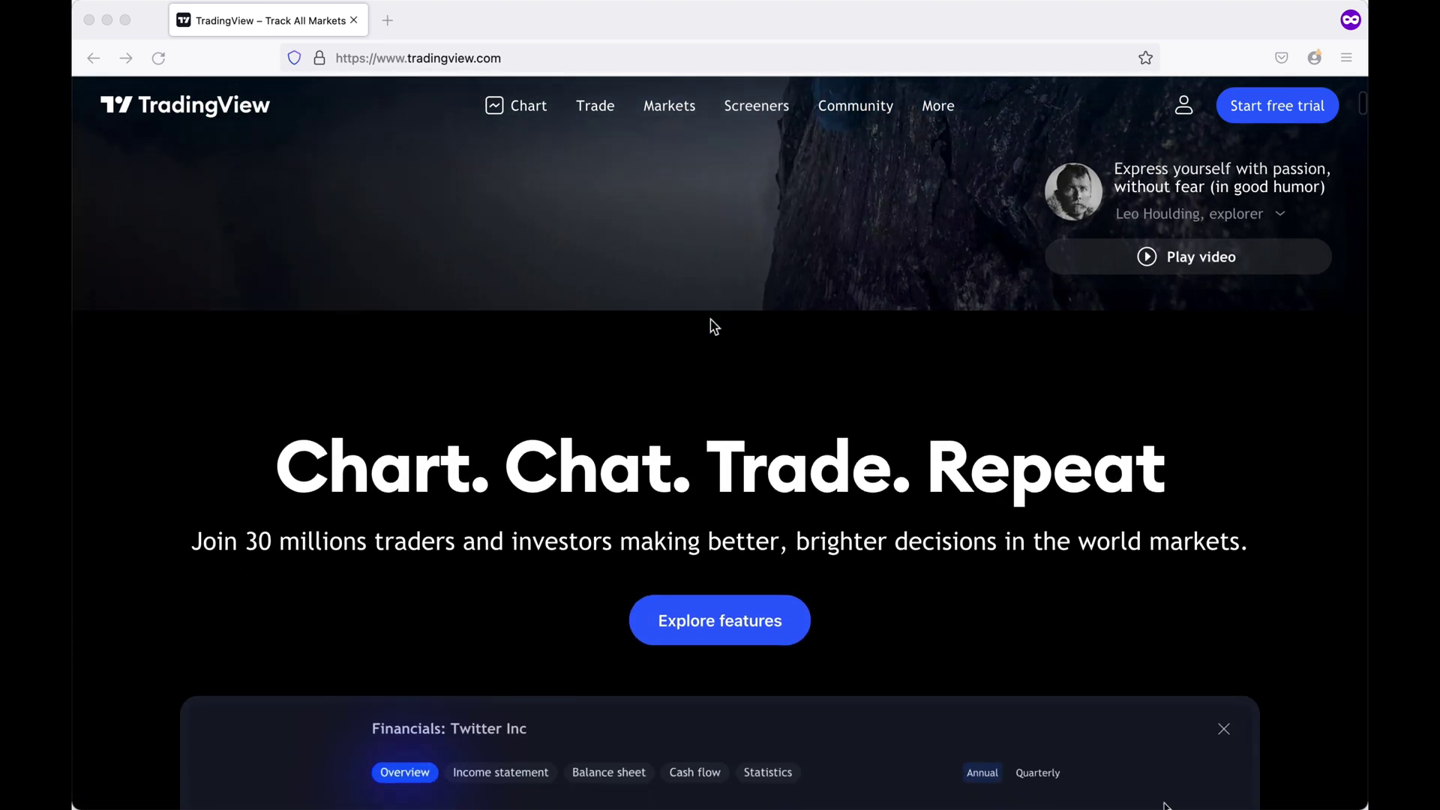
scroll(715, 326, down, 1)
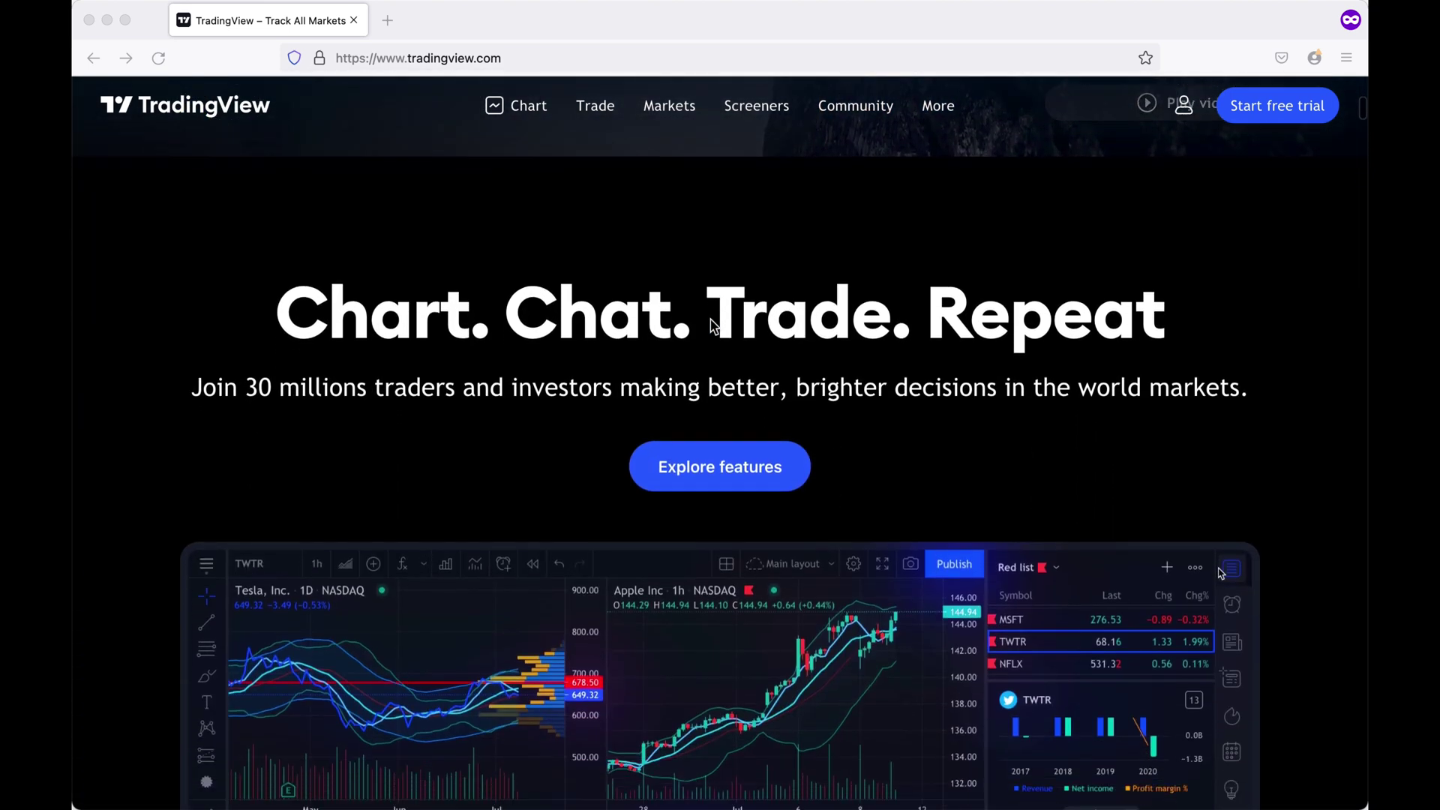
click(730, 473)
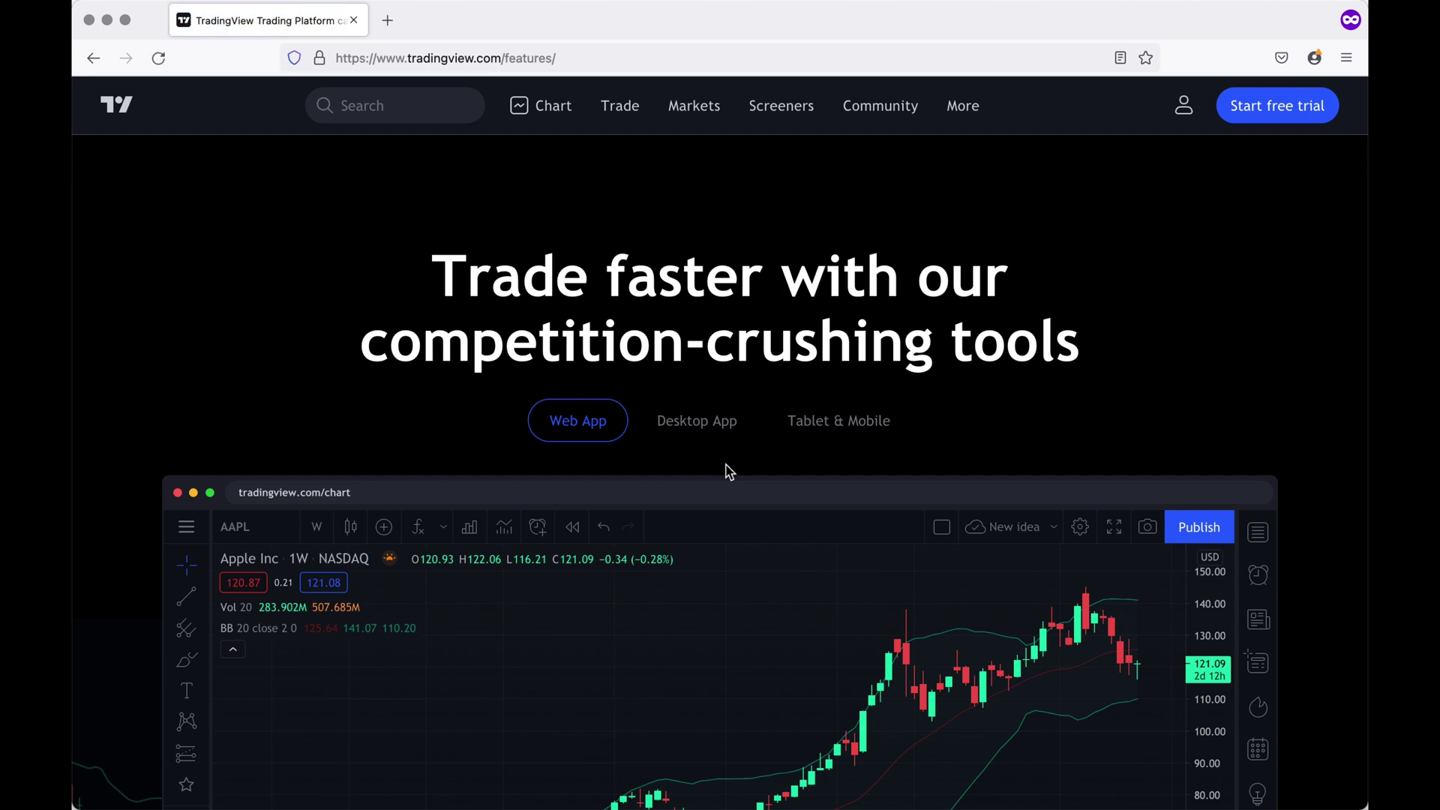
scroll(730, 473, down, 2)
scroll(730, 474, down, 4)
scroll(730, 474, up, 5)
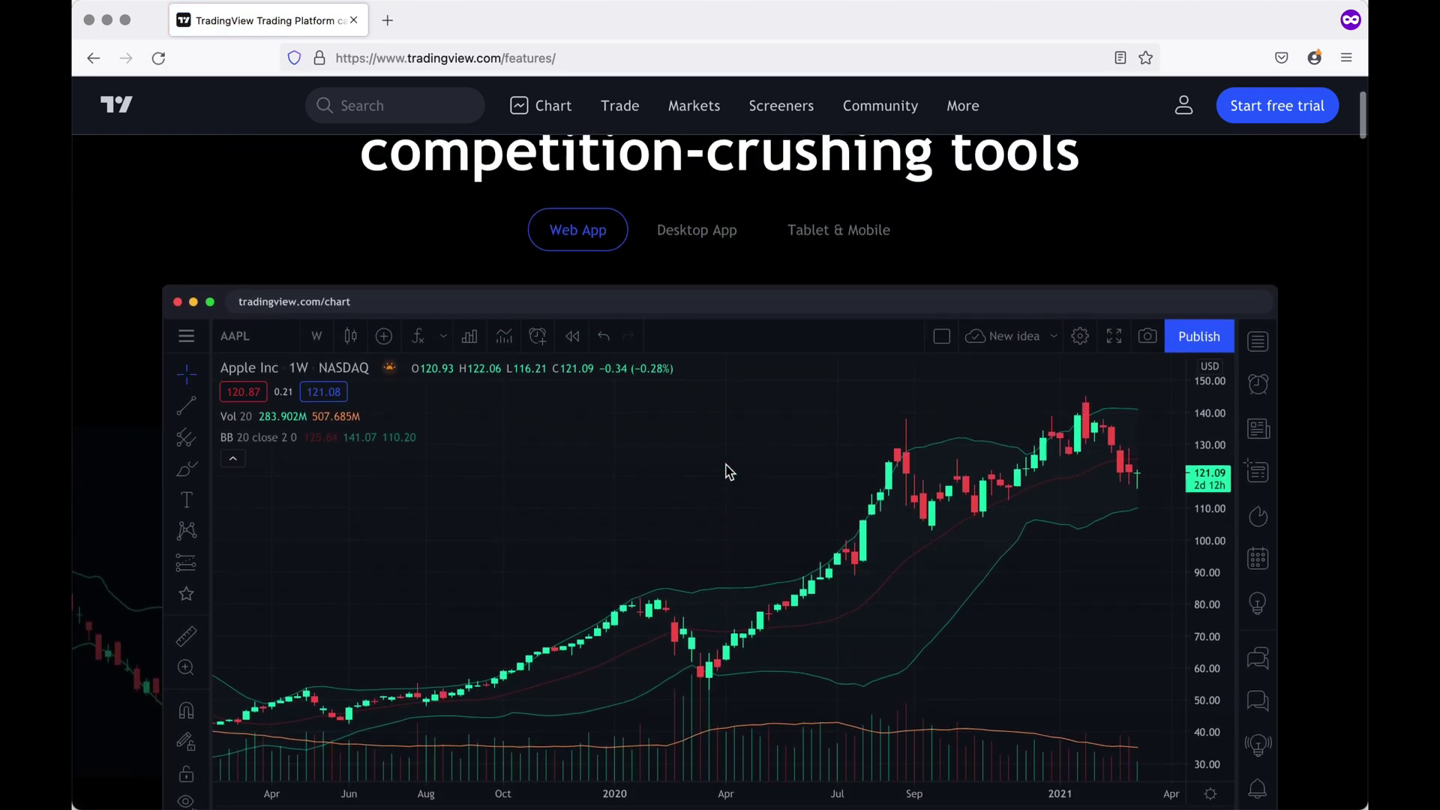
scroll(728, 471, up, 1)
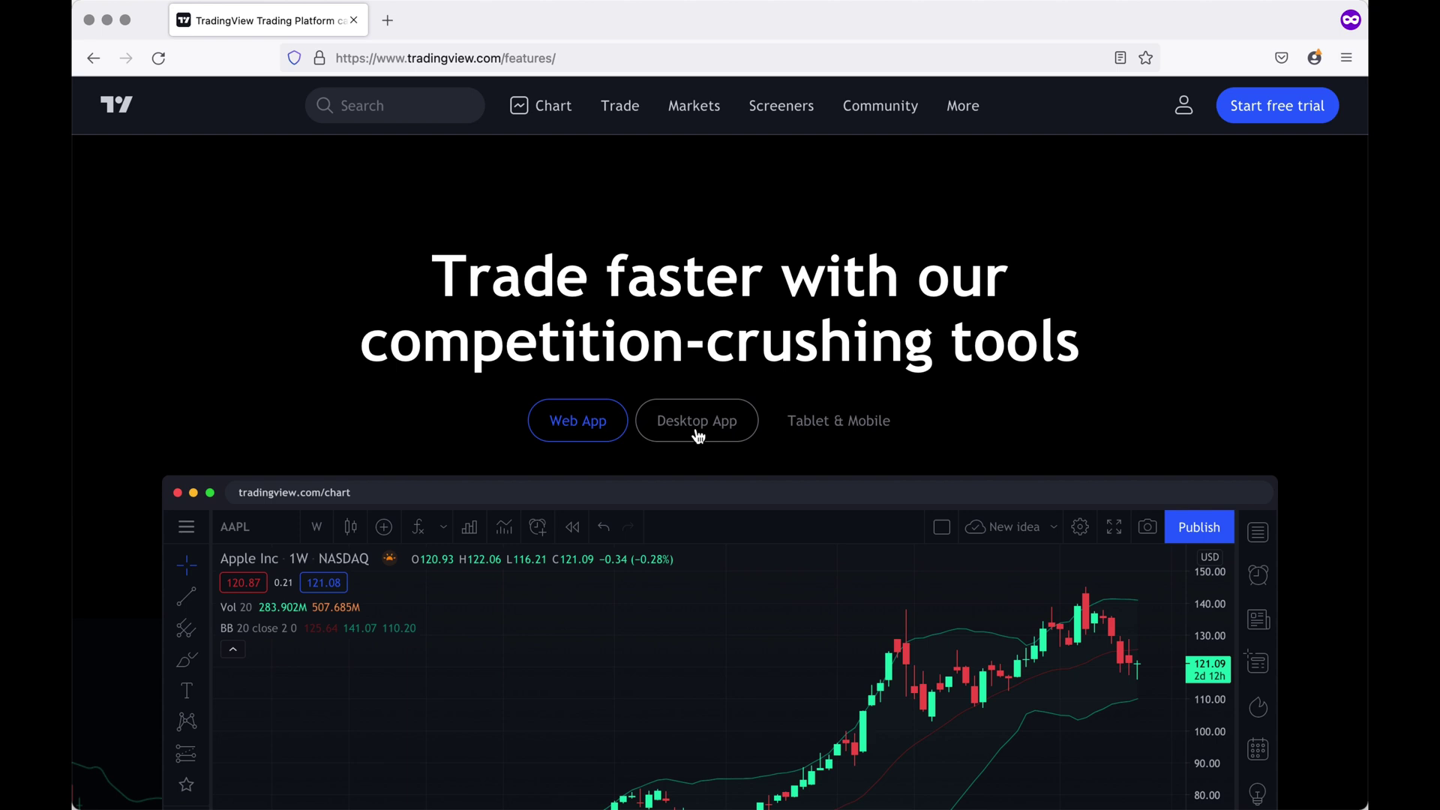
Switch the showcase to Desktop App and go to the Download Desktop page
click(696, 426)
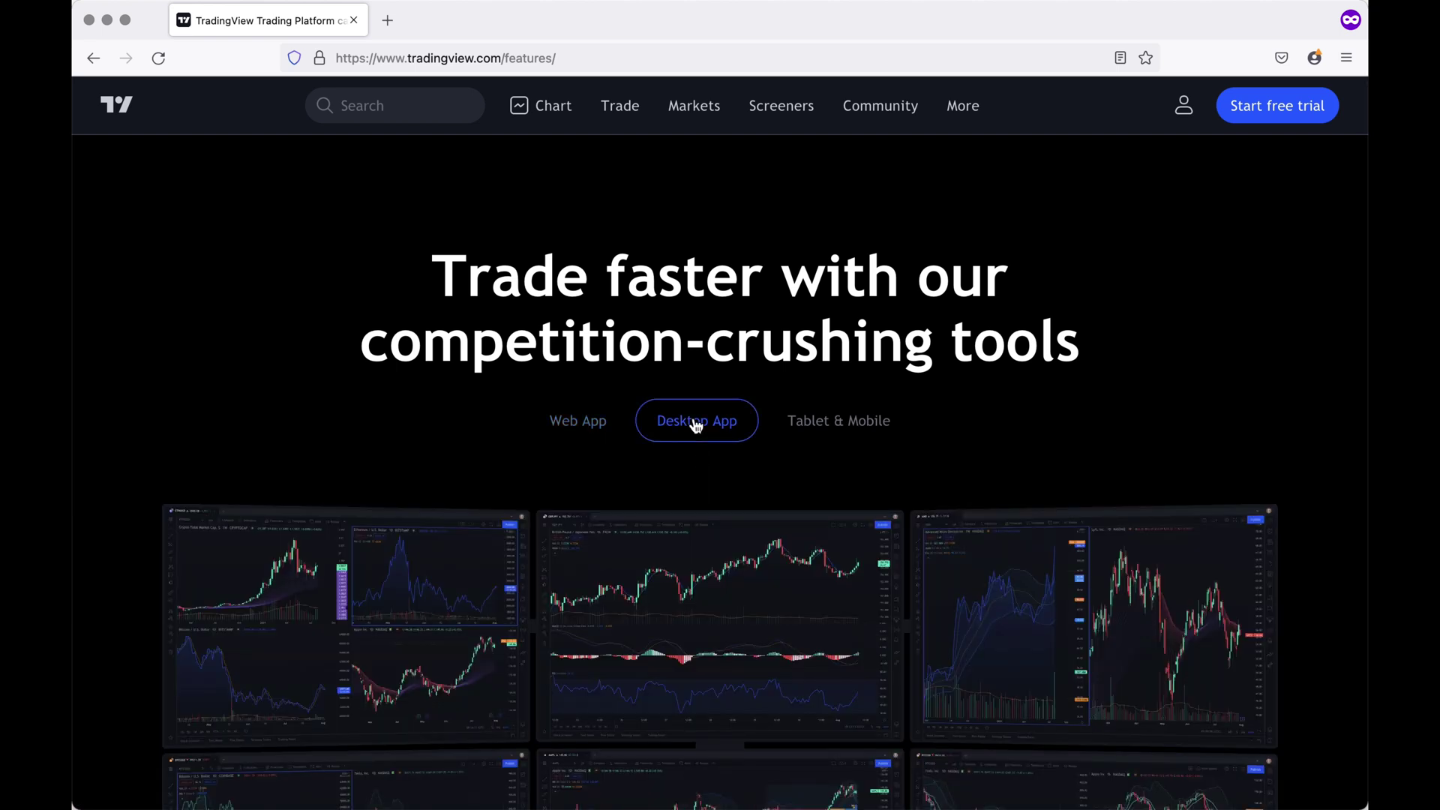
scroll(697, 425, down, 7)
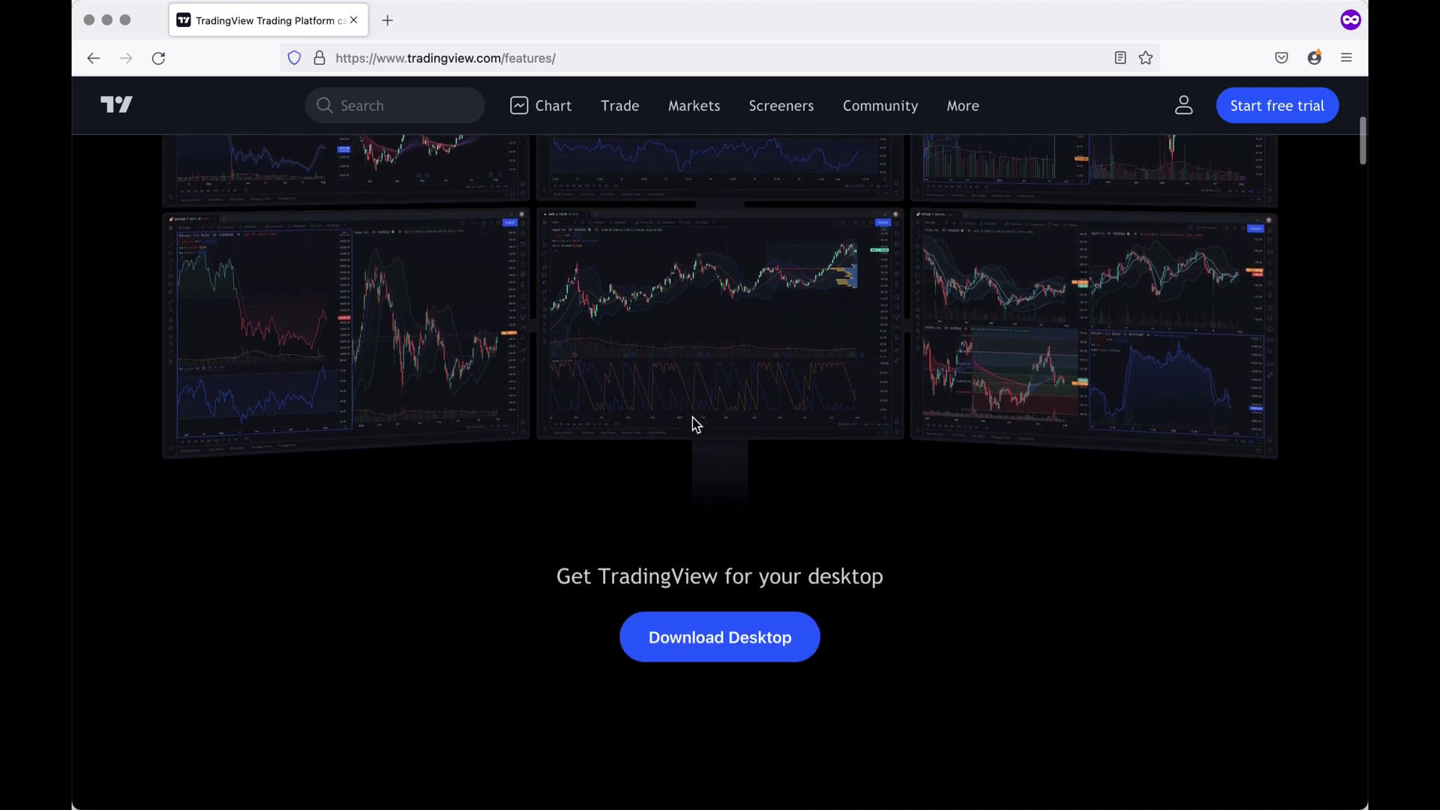
scroll(697, 426, down, 2)
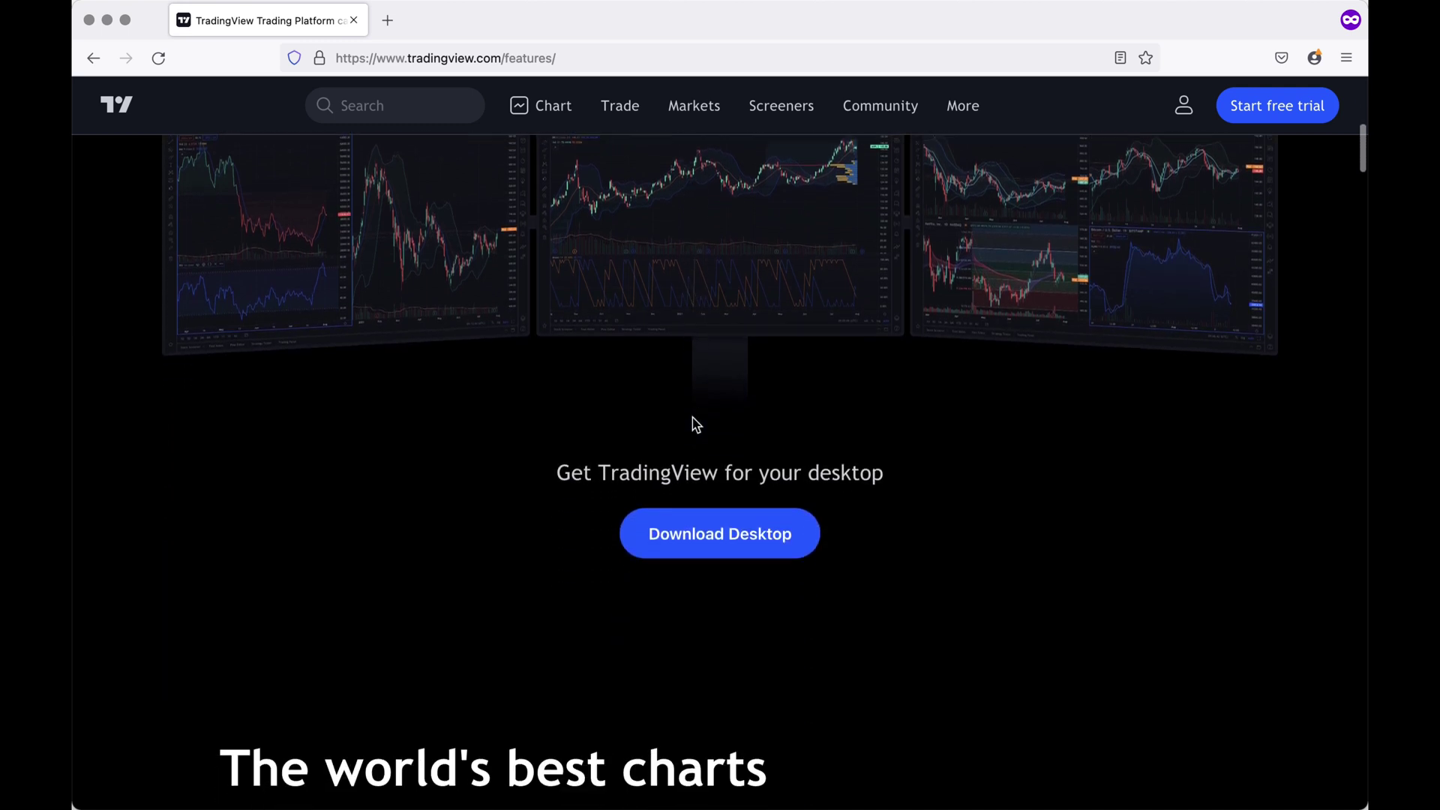
click(726, 554)
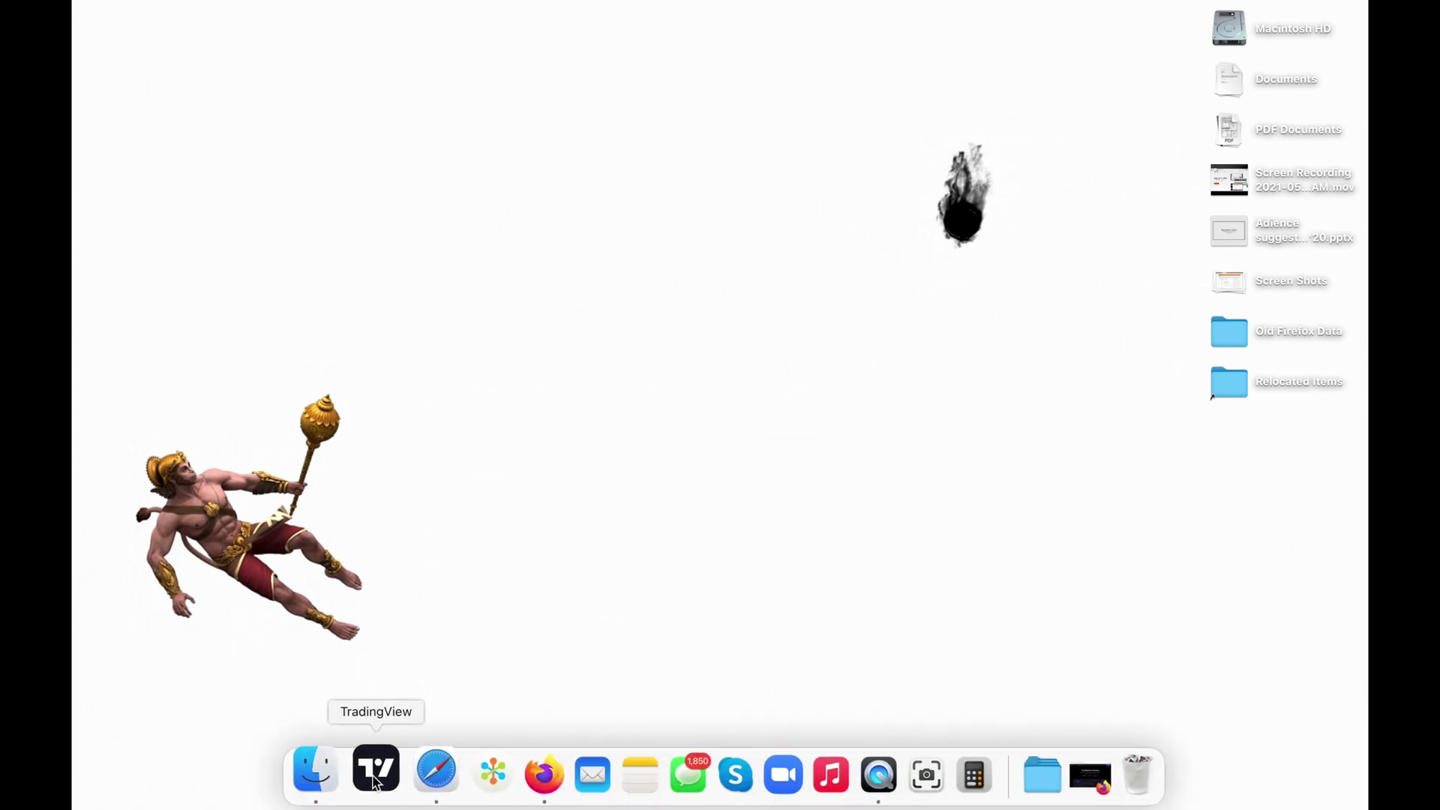
Launch TradingView Desktop from the Dock, opening the NIFTY1! daily chart
click(376, 773)
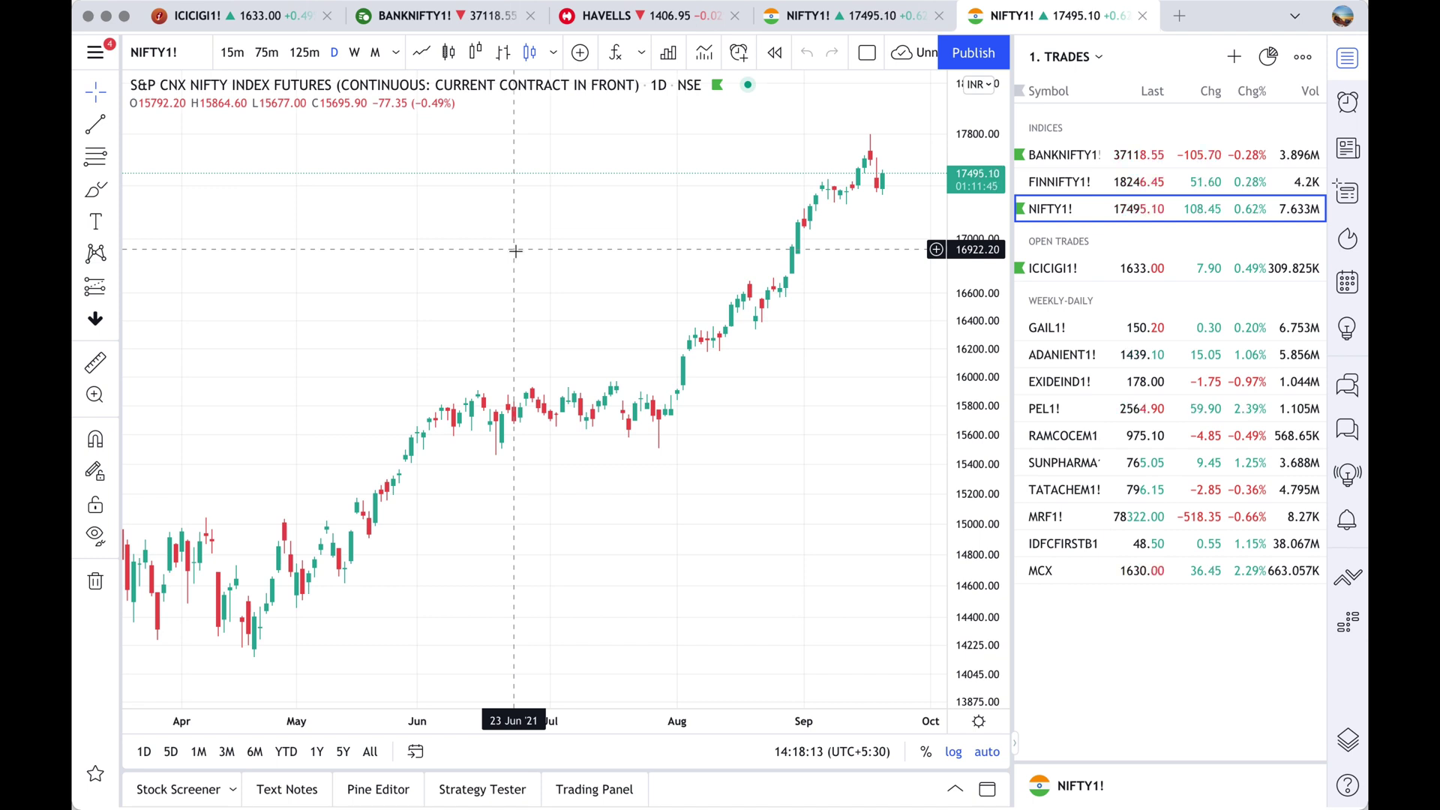
Close the TRADES watchlist panel so the NIFTY1! candle chart fills the window
scroll(515, 250, left, 5)
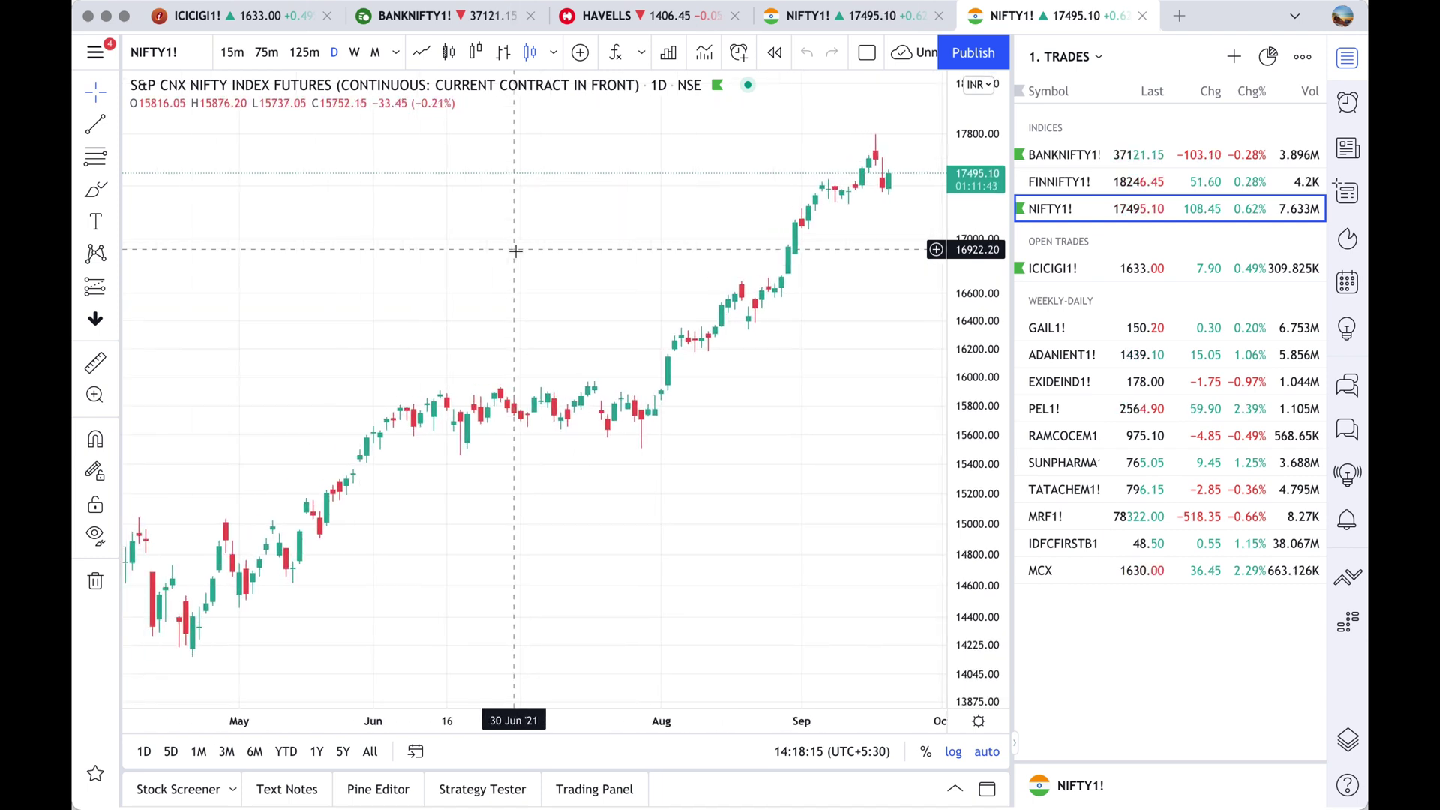
scroll(516, 251, right, 5)
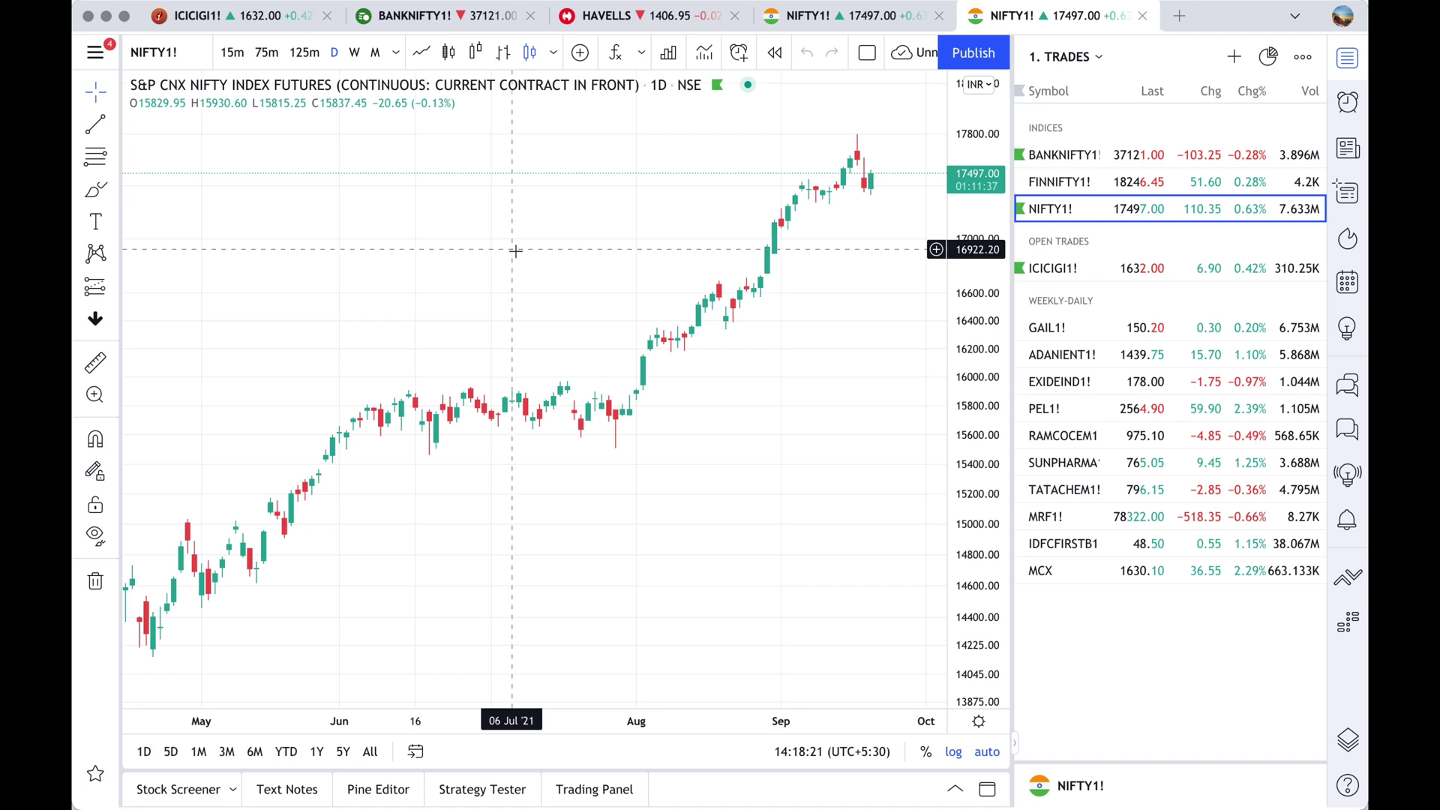
scroll(515, 251, up, 5)
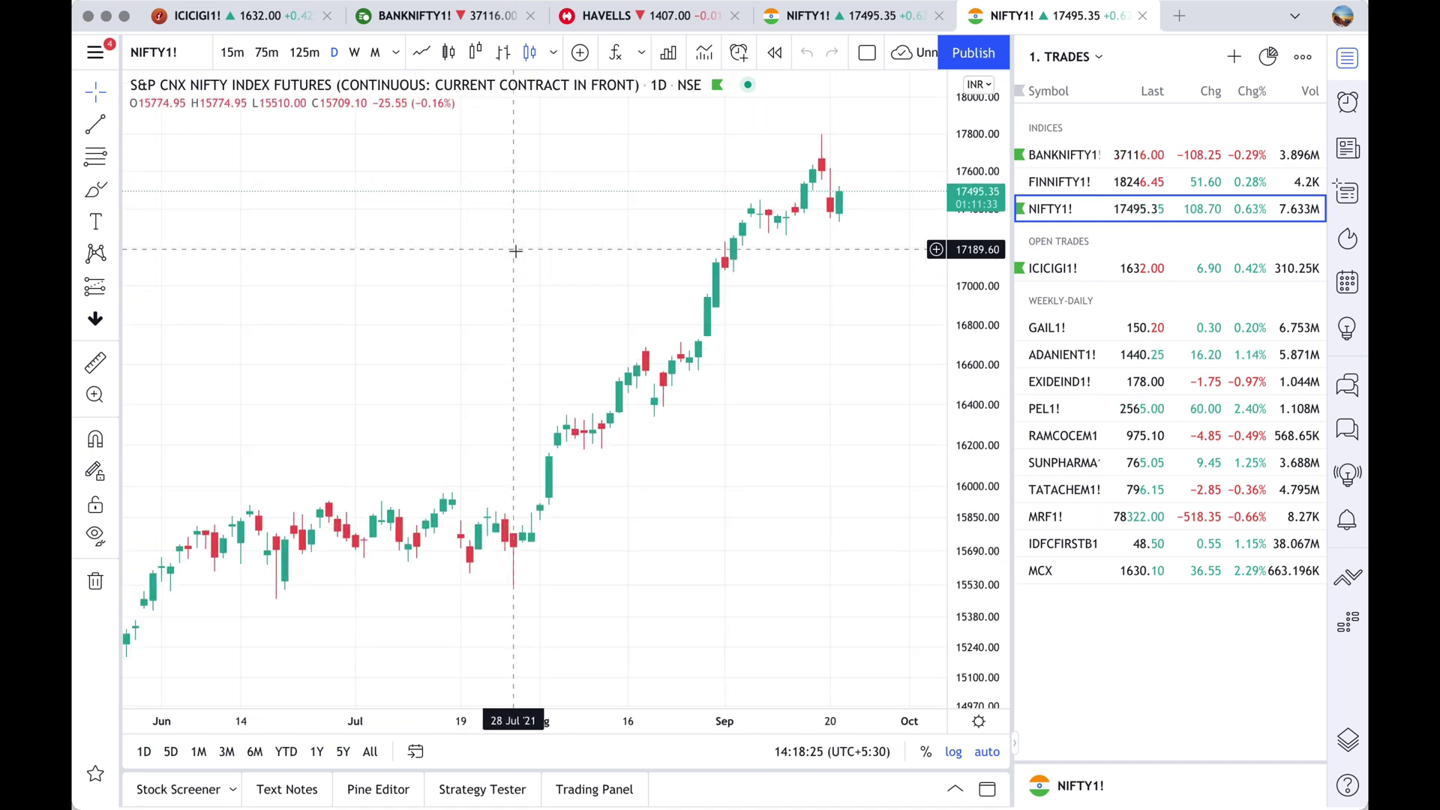
click(1357, 64)
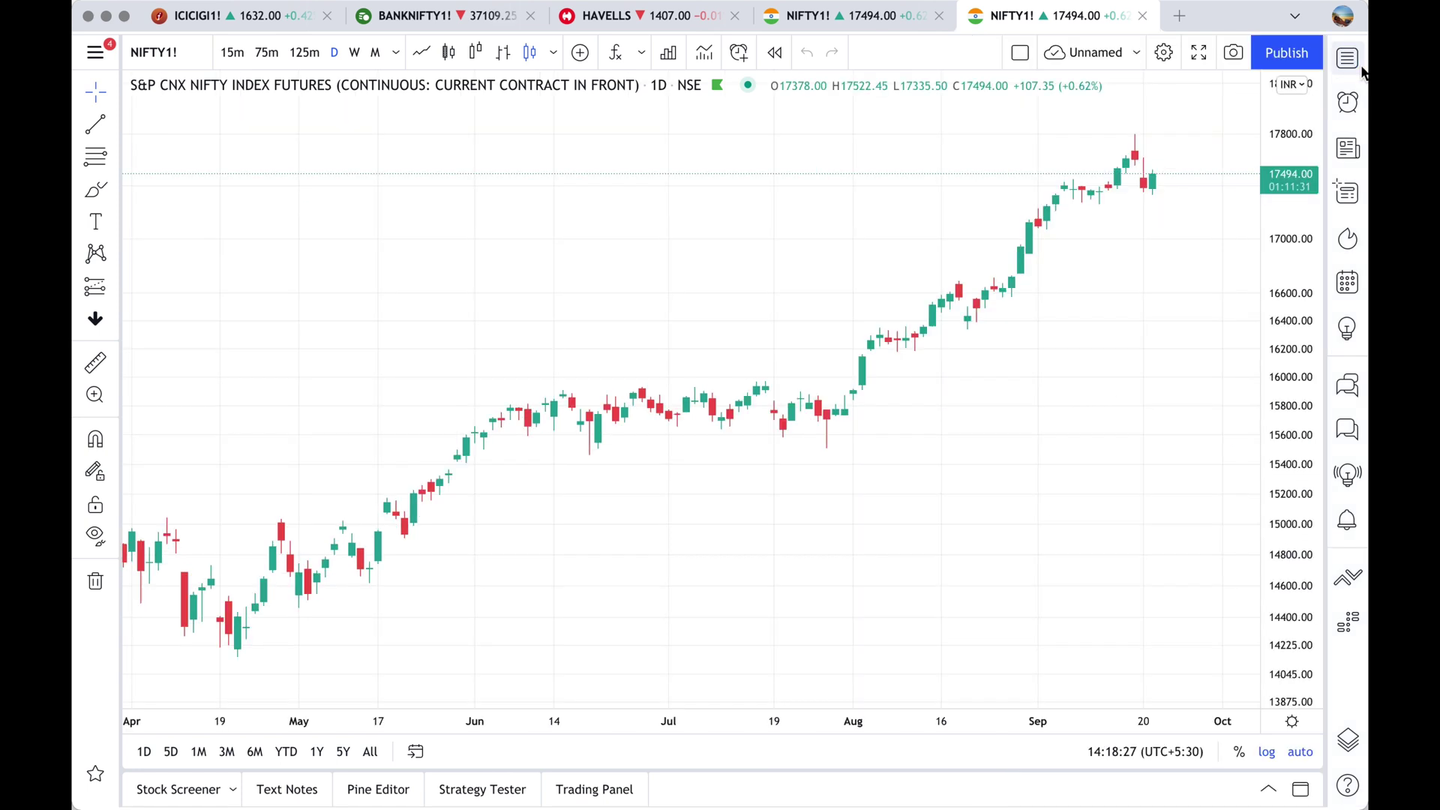
scroll(1054, 386, down, 2)
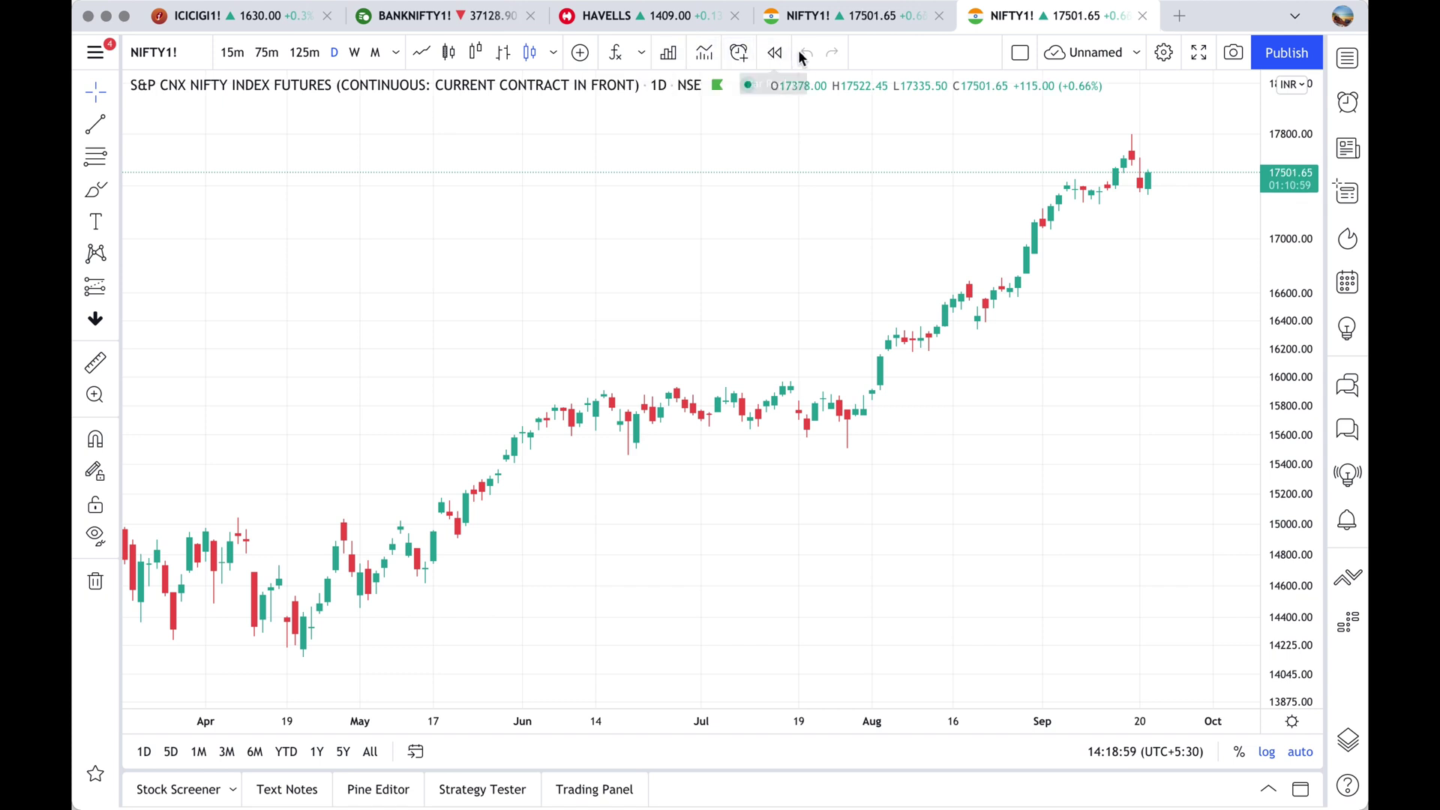
In Symbol Search, cycle through the All, Stocks, Futures, Forex, CFD, Crypto, Indices and Economy filters
click(181, 54)
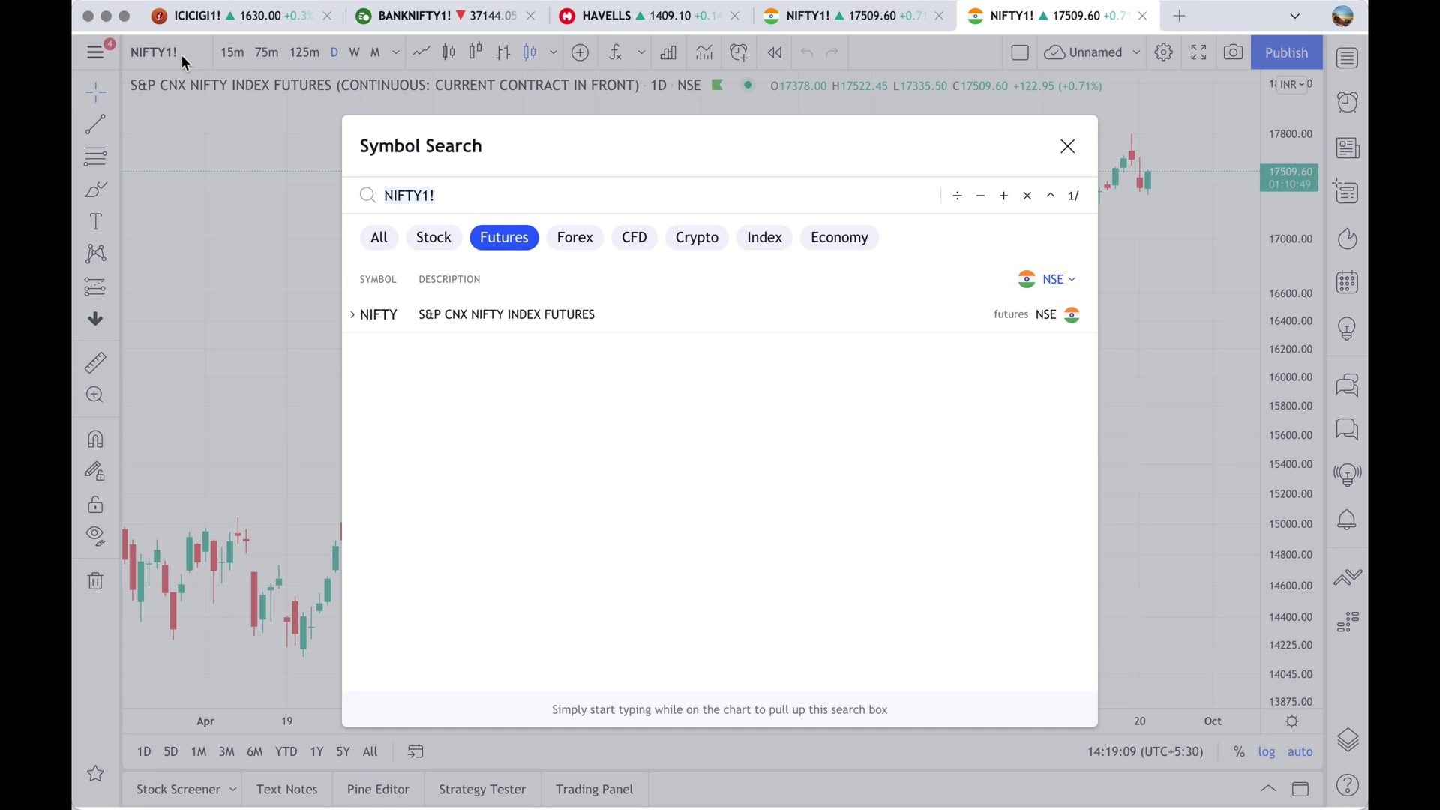
click(379, 239)
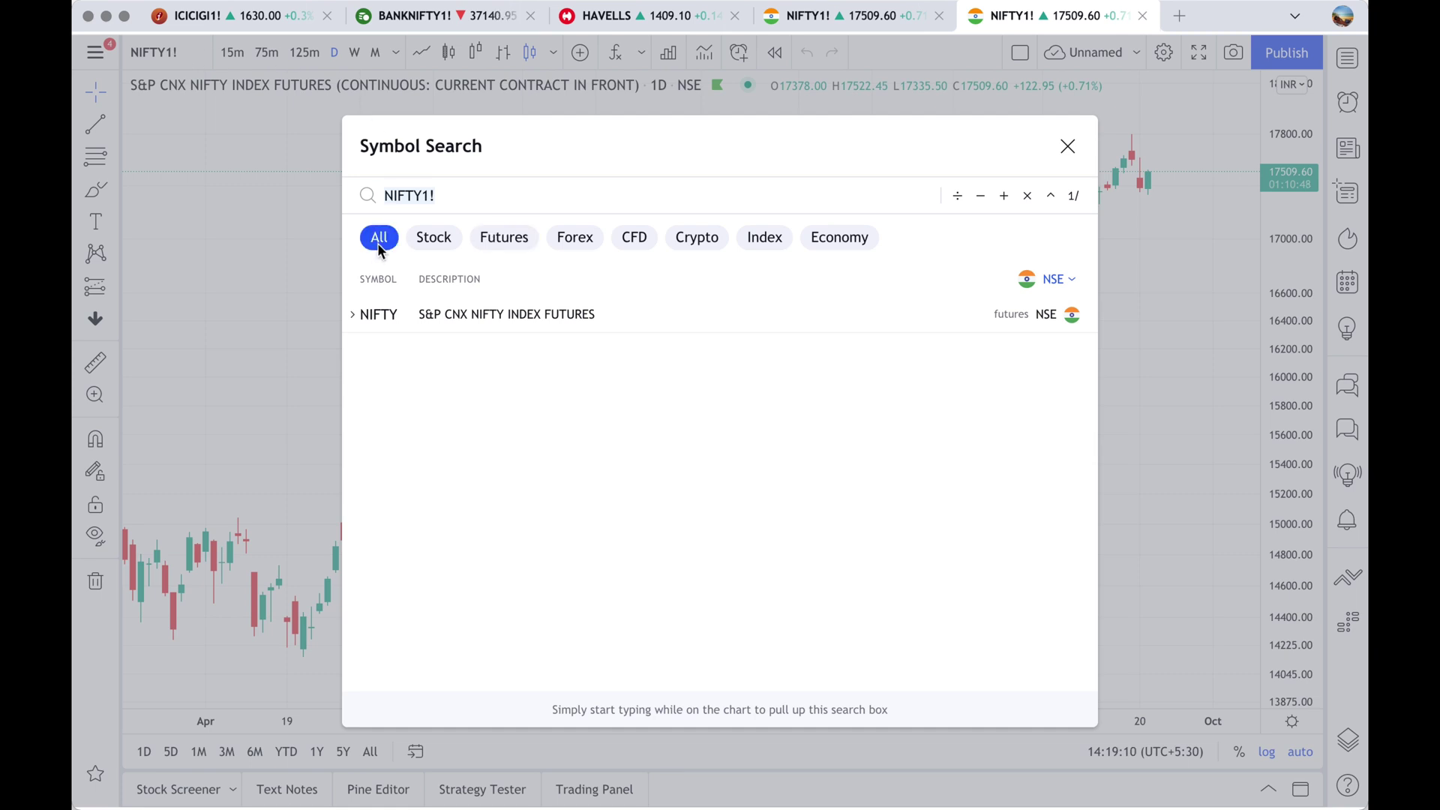
click(436, 241)
click(506, 239)
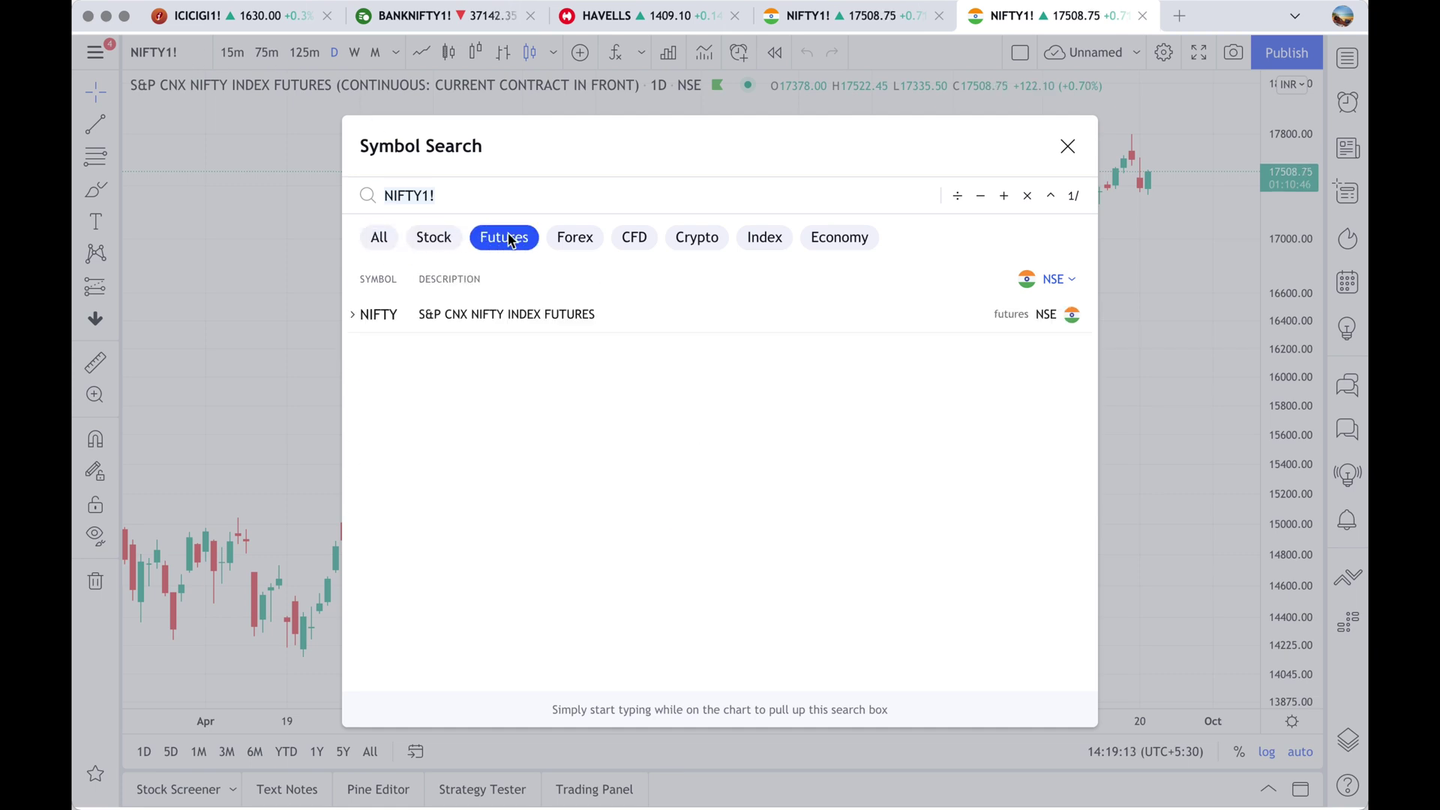
click(579, 242)
click(644, 243)
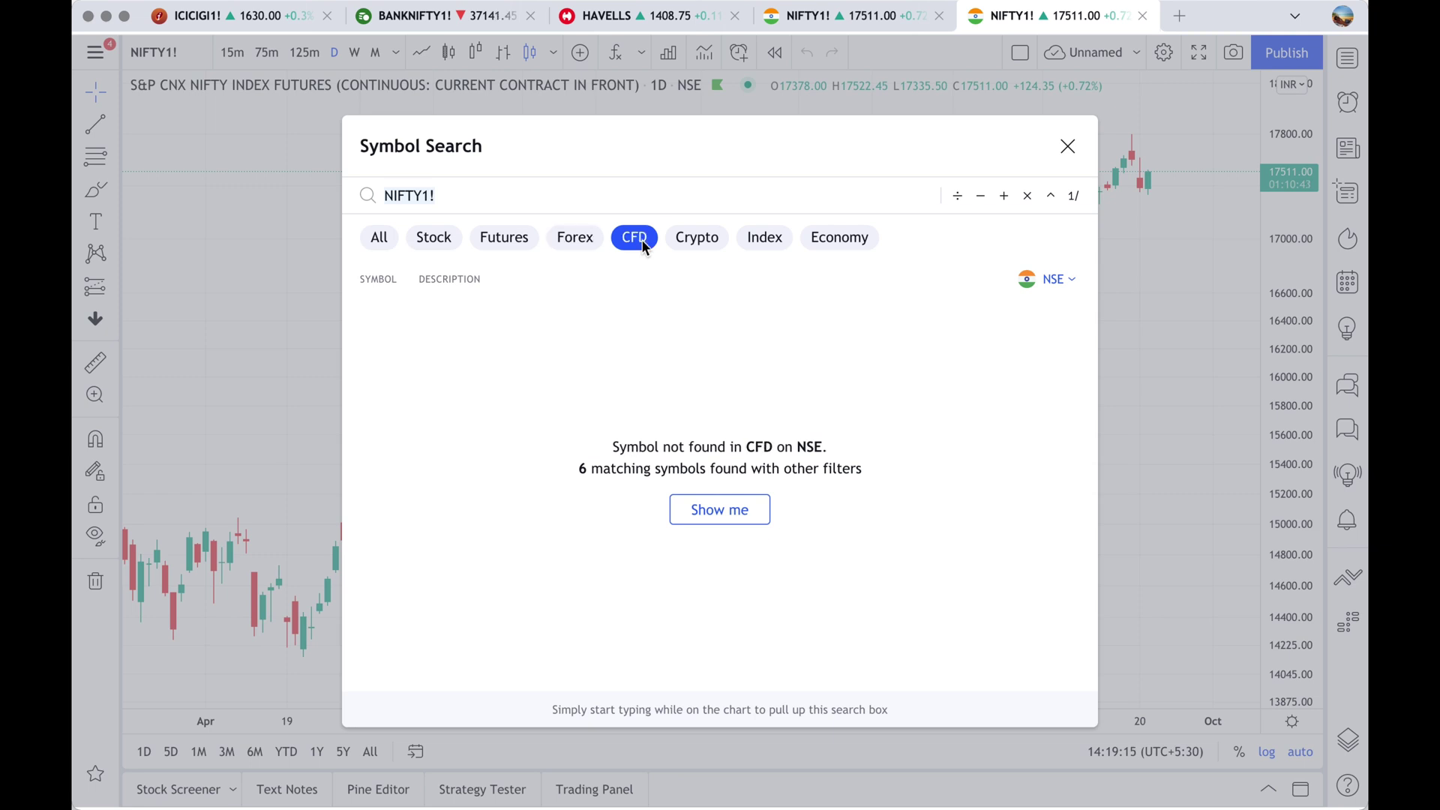
click(688, 240)
click(758, 238)
click(828, 244)
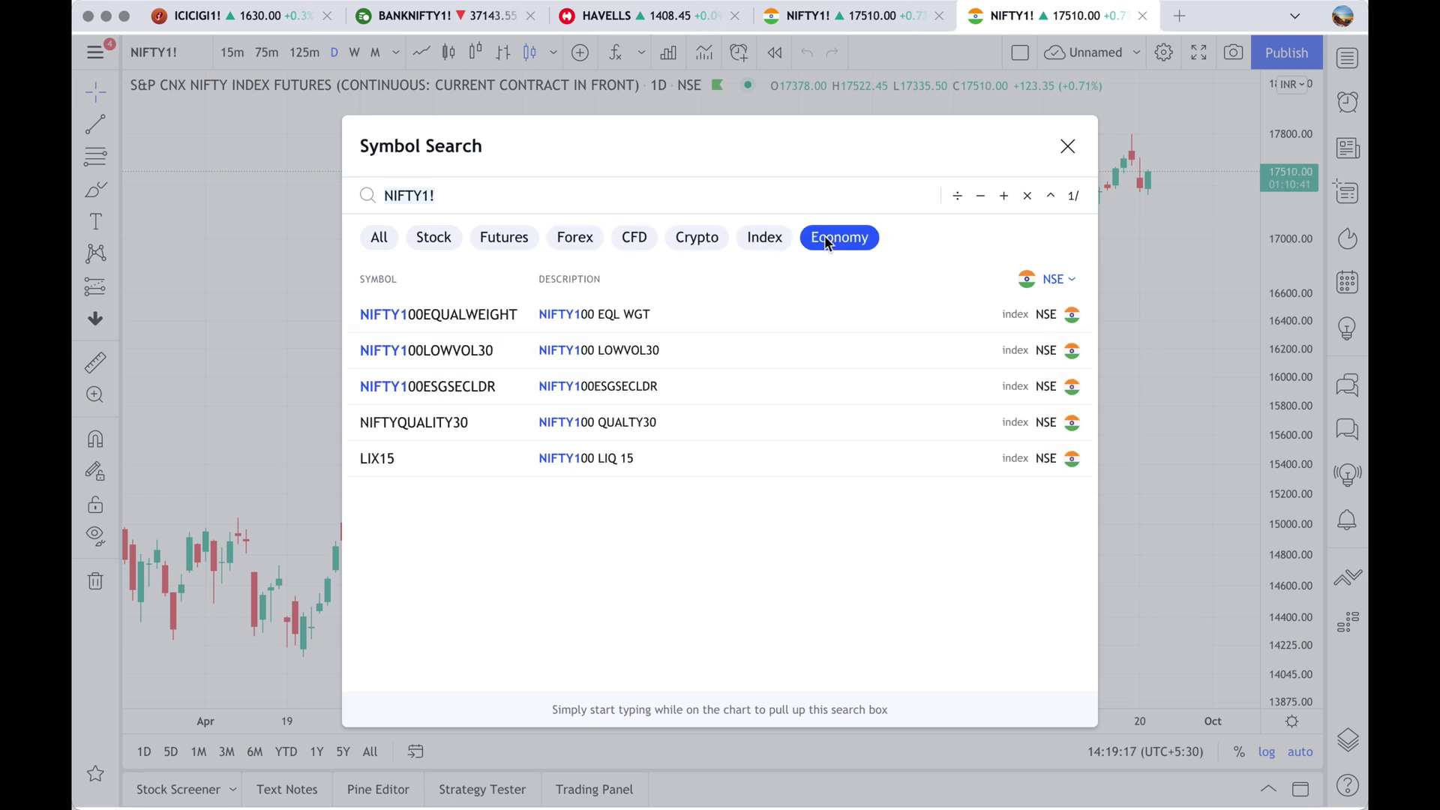
Browse the exchange sources list and reset it to All sources
click(1073, 281)
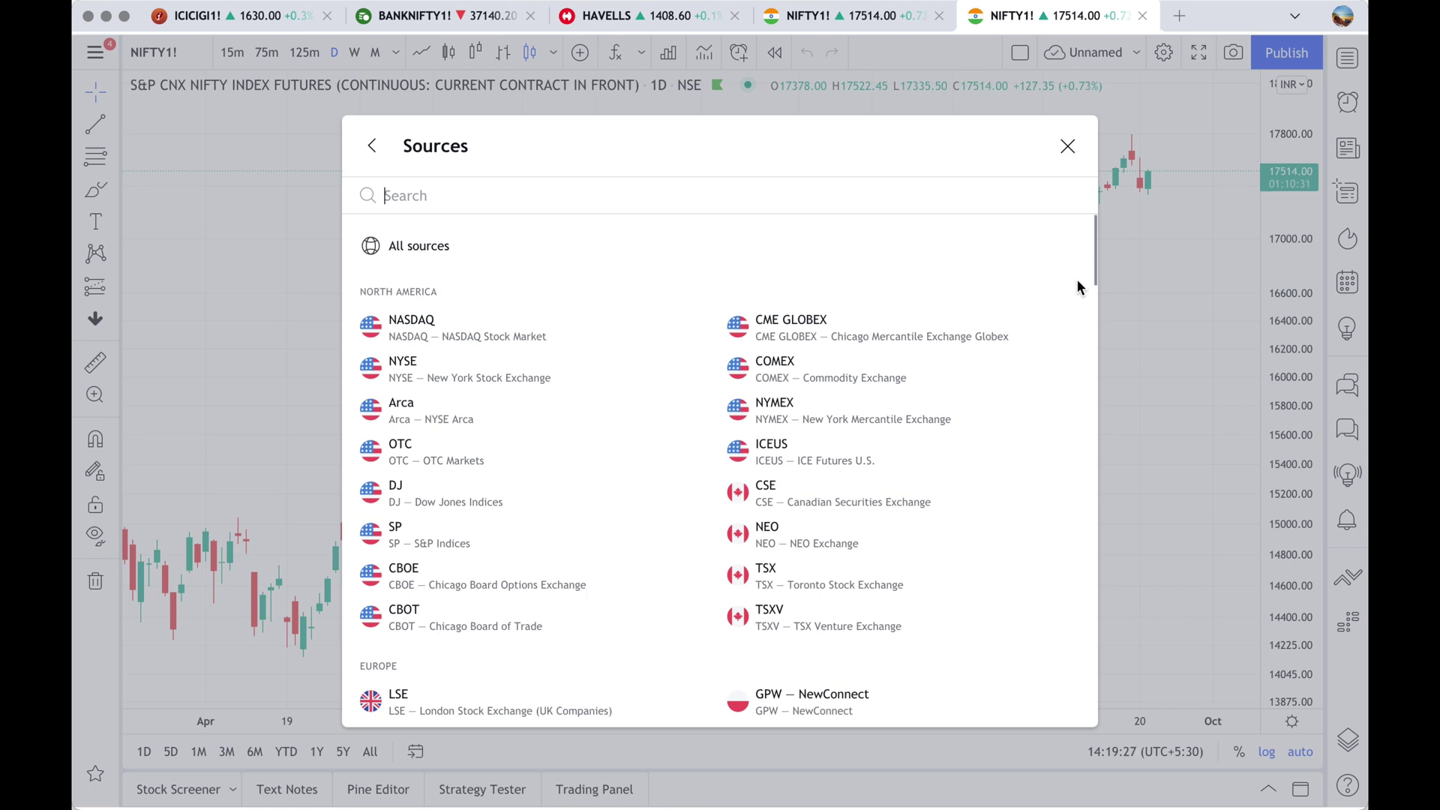
scroll(525, 424, down, 4)
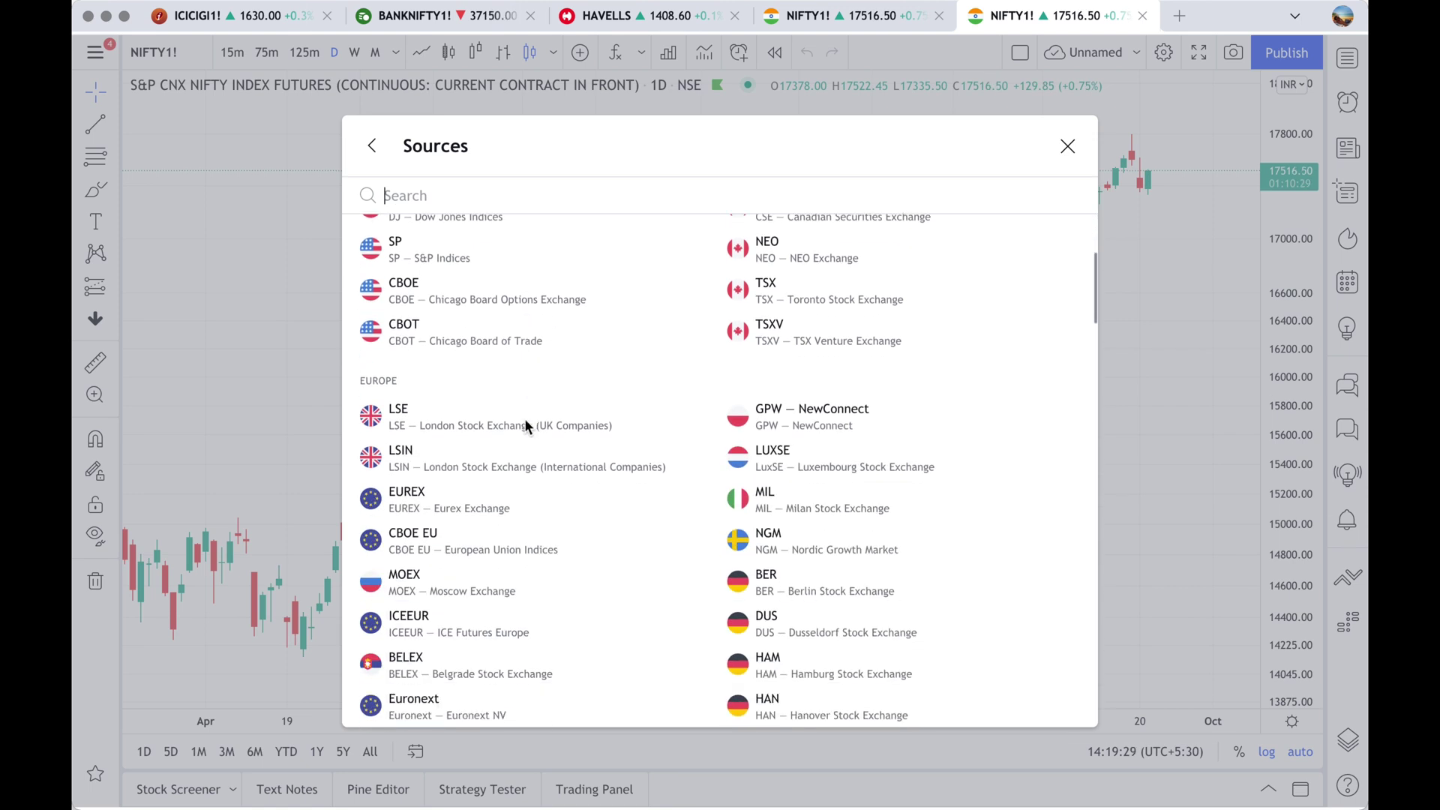
scroll(525, 425, down, 8)
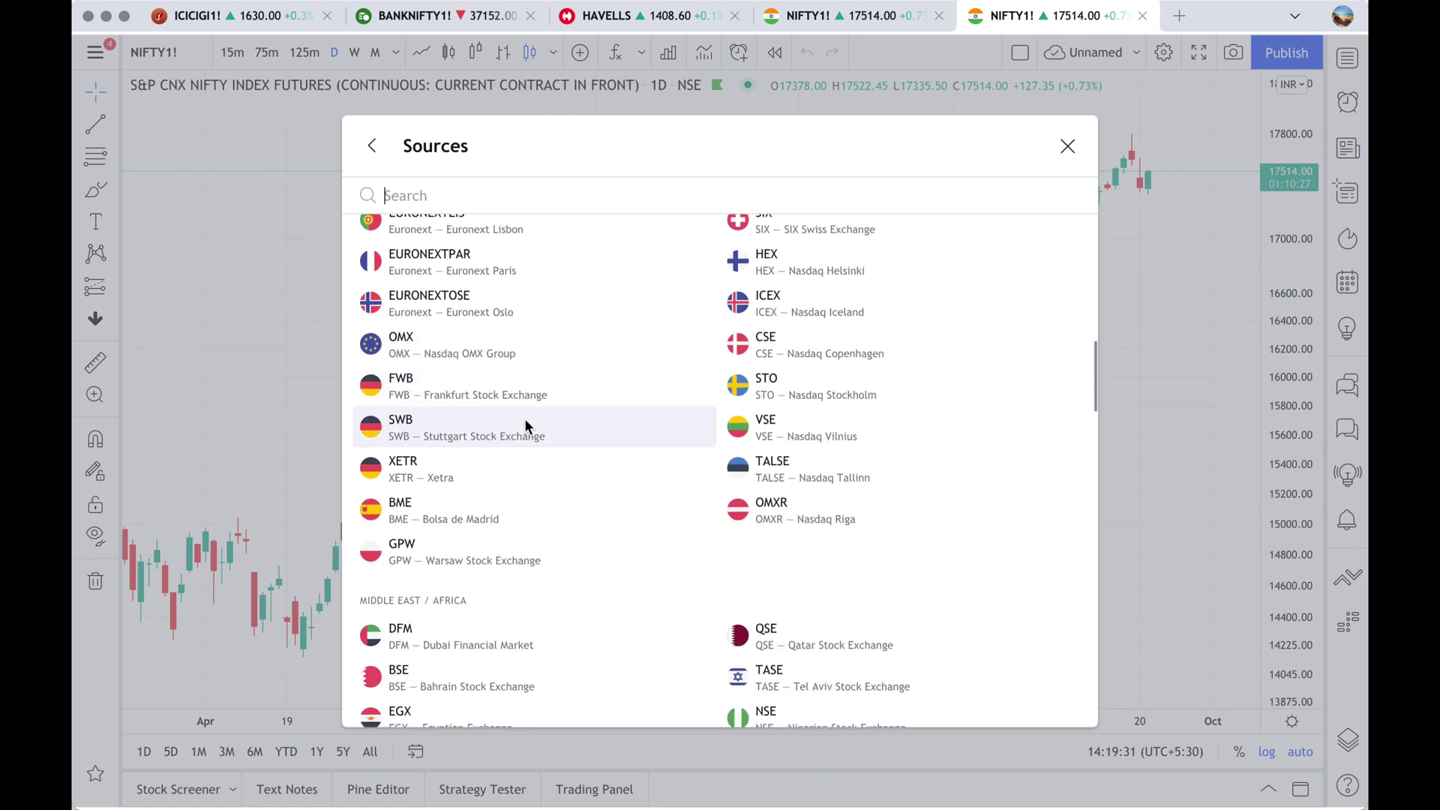
scroll(526, 426, down, 15)
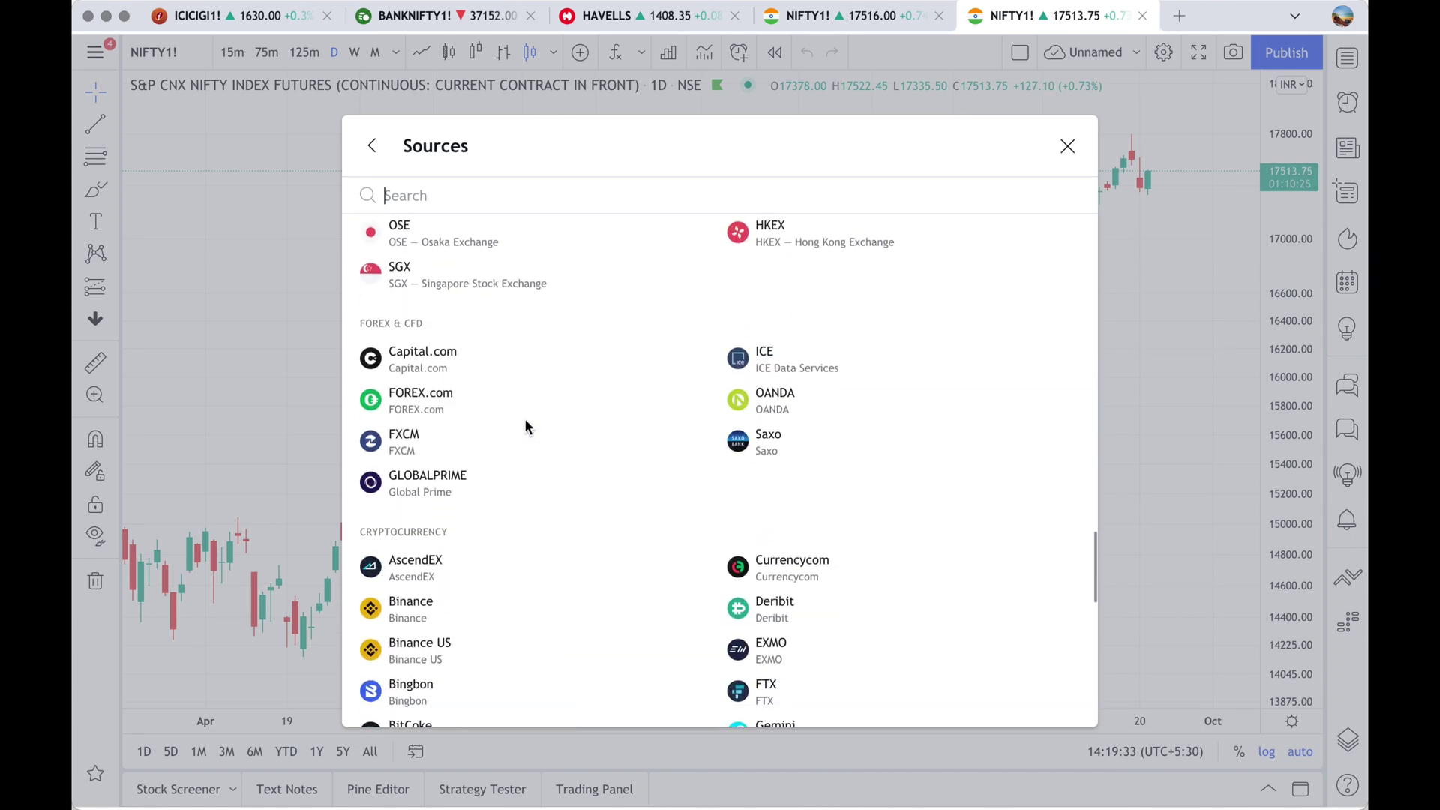
scroll(525, 424, down, 8)
scroll(525, 427, up, 4)
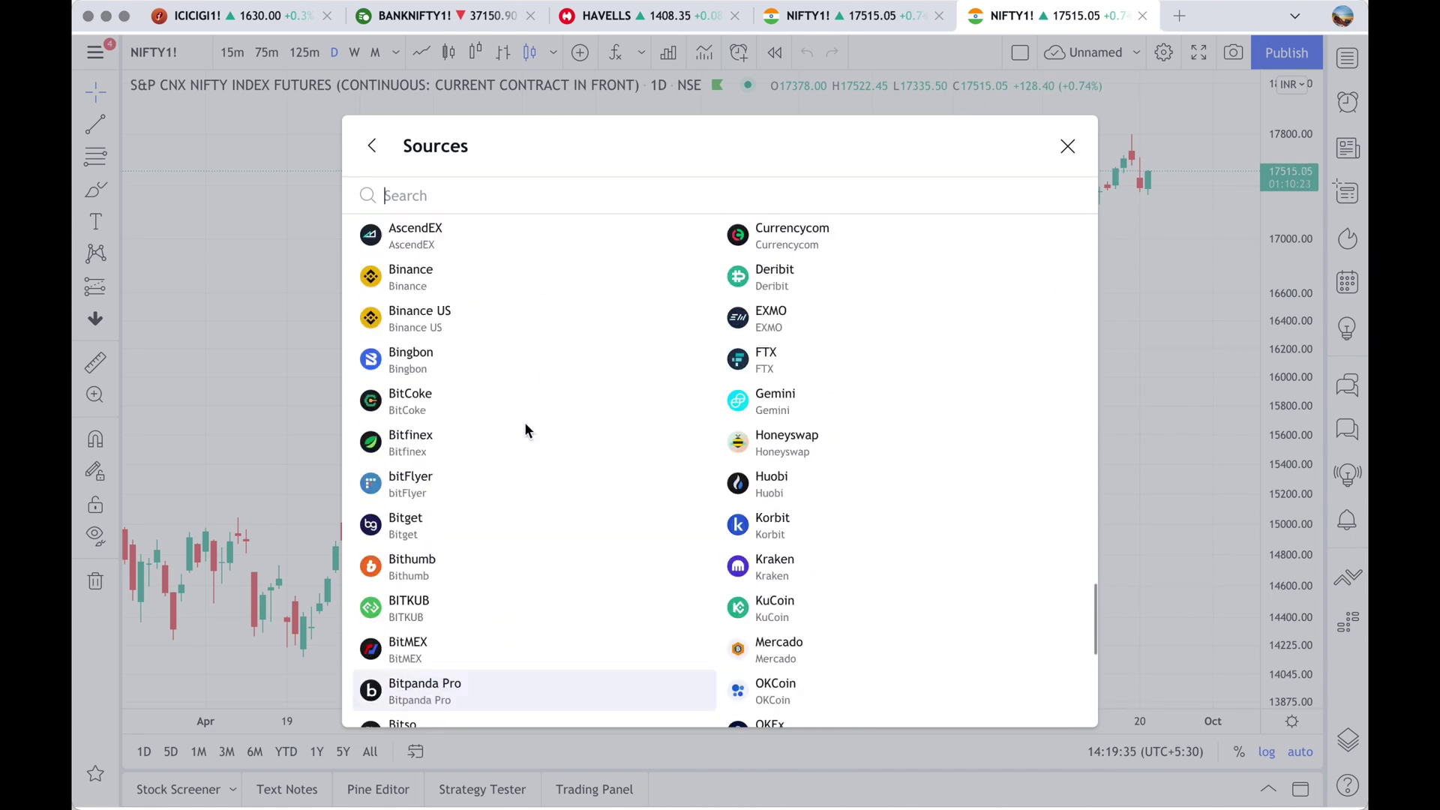
scroll(524, 421, up, 11)
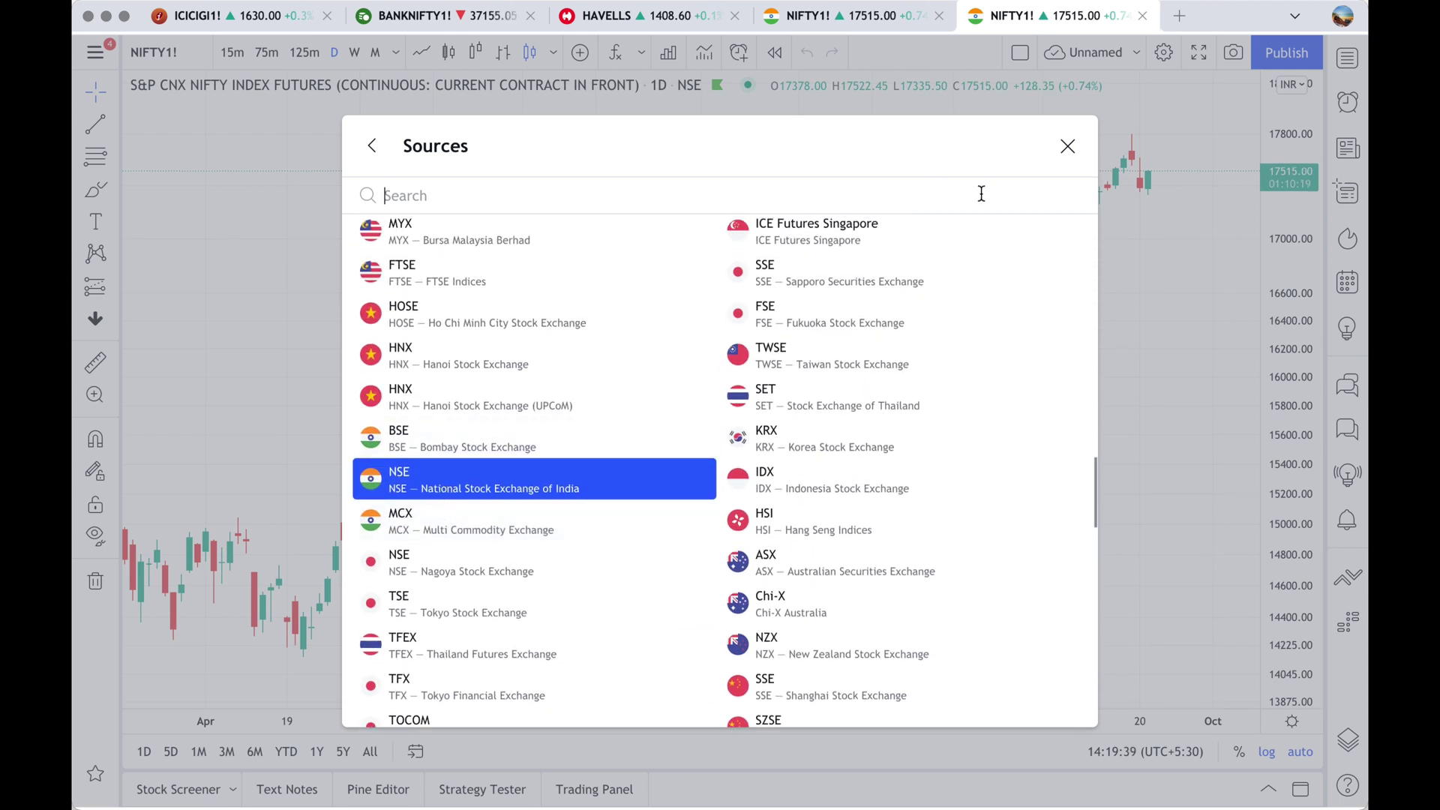
scroll(812, 347, up, 10)
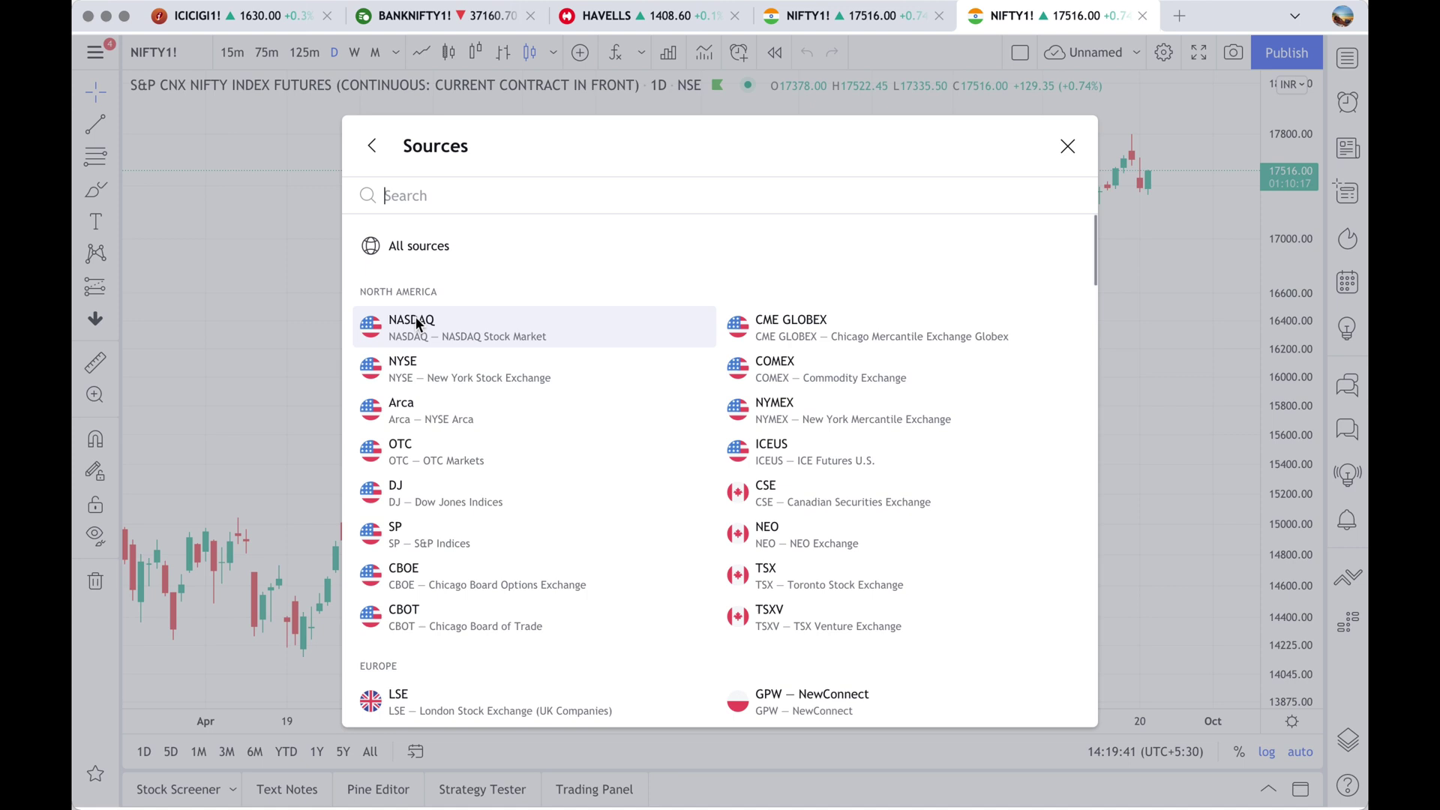
click(417, 245)
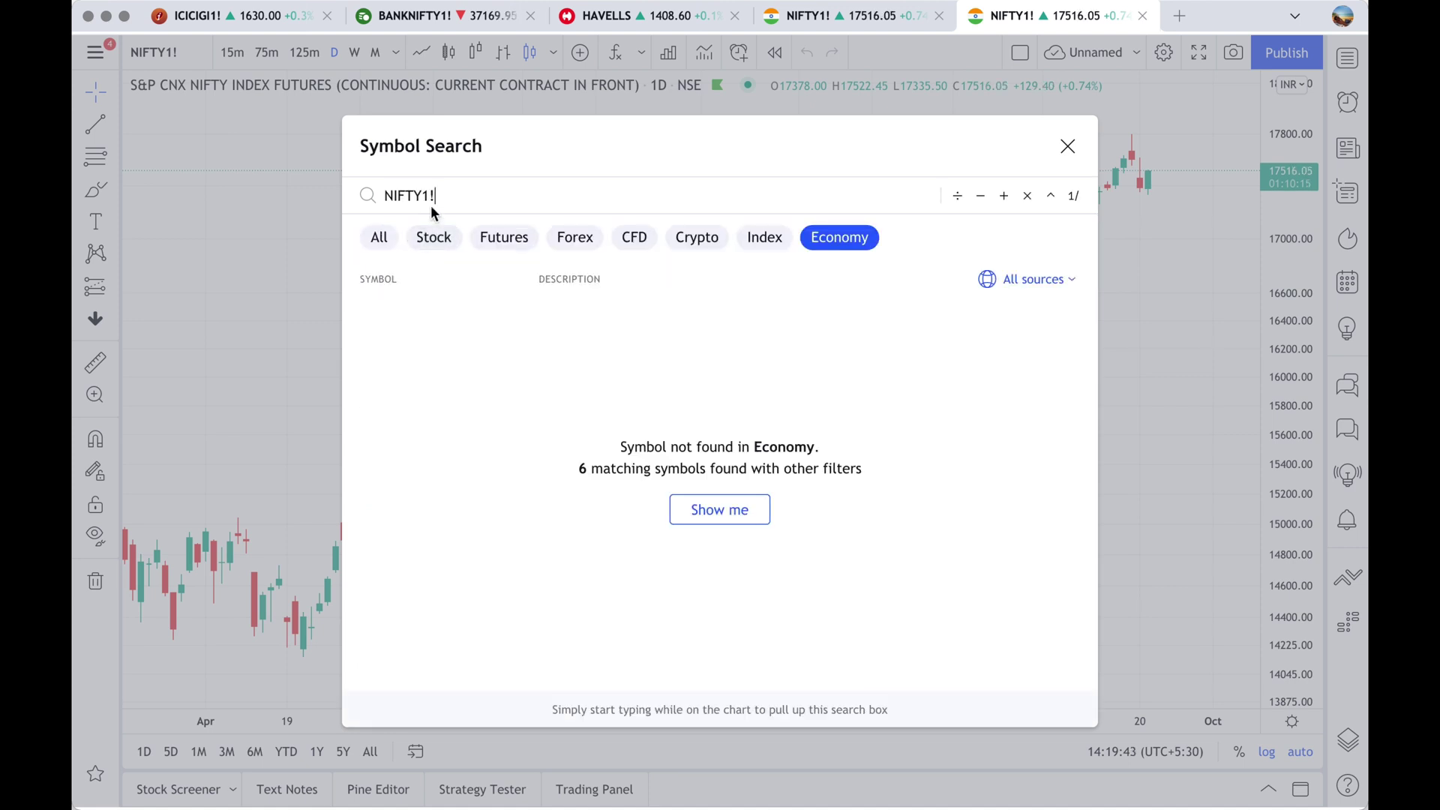
Clear the old NIFTY1! search text and select the All category
key(ctrl+a)
key(BackSpace)
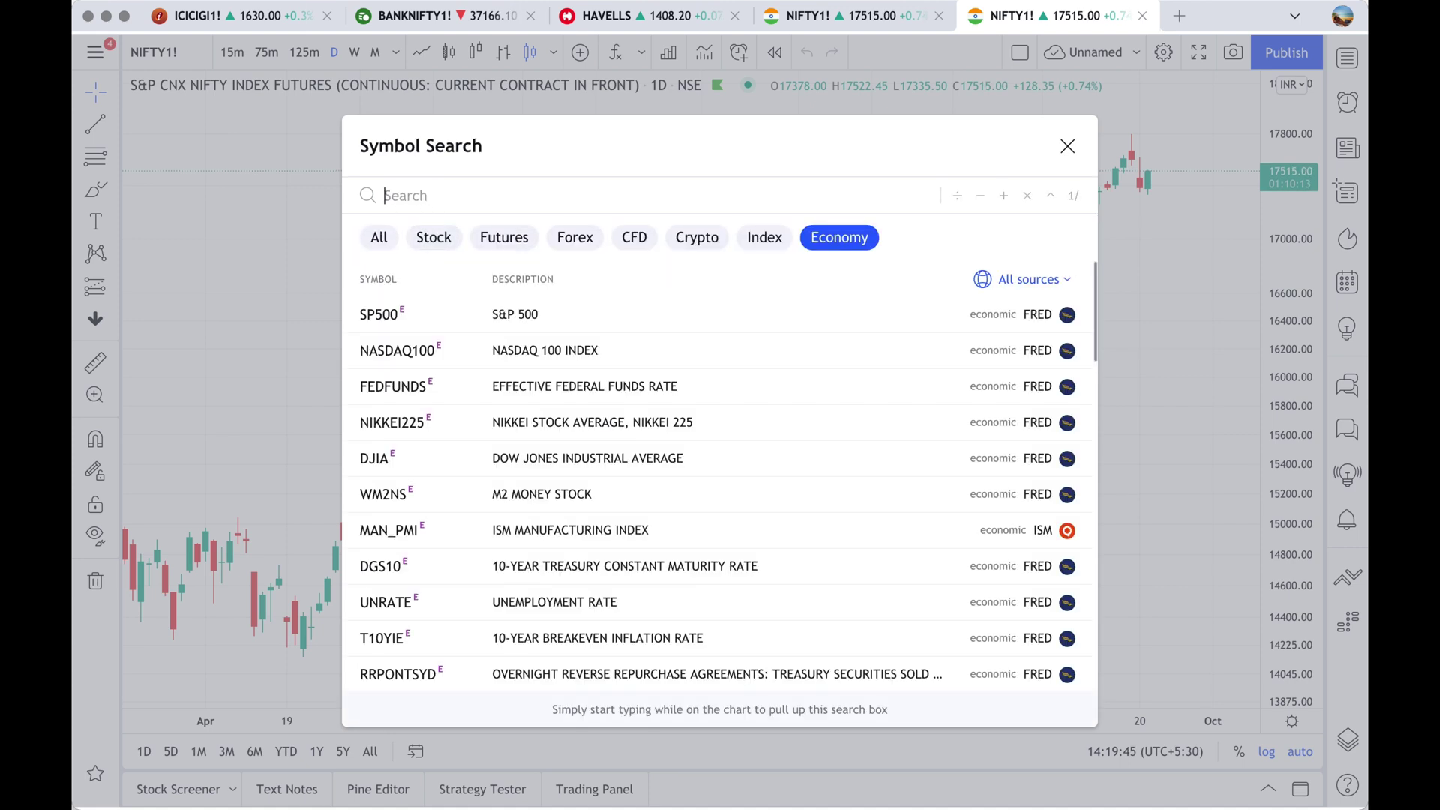
click(384, 236)
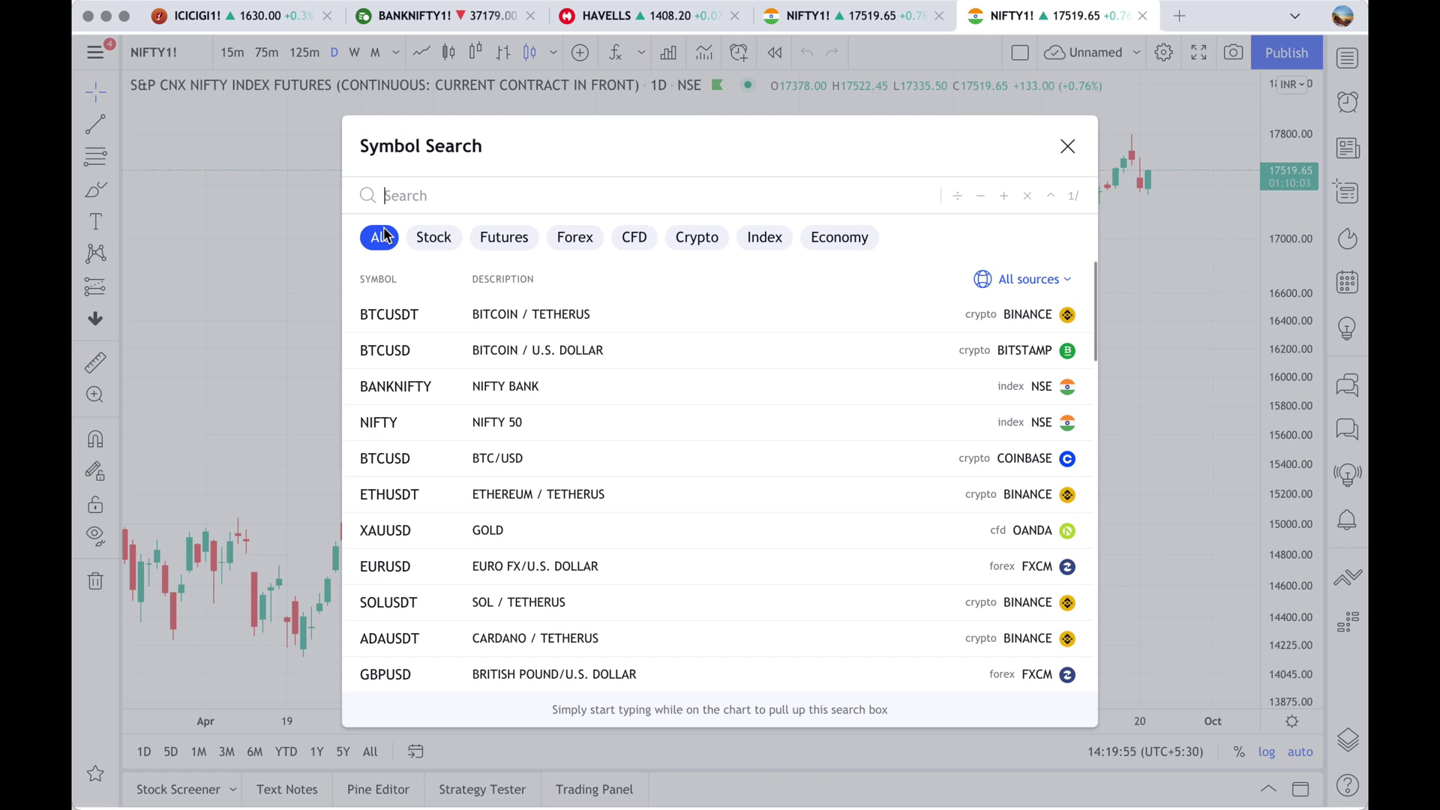
Search for ICICI and browse matches like ICICIBANK, ICICIGI and ICICIPRULI
text(ICICI)
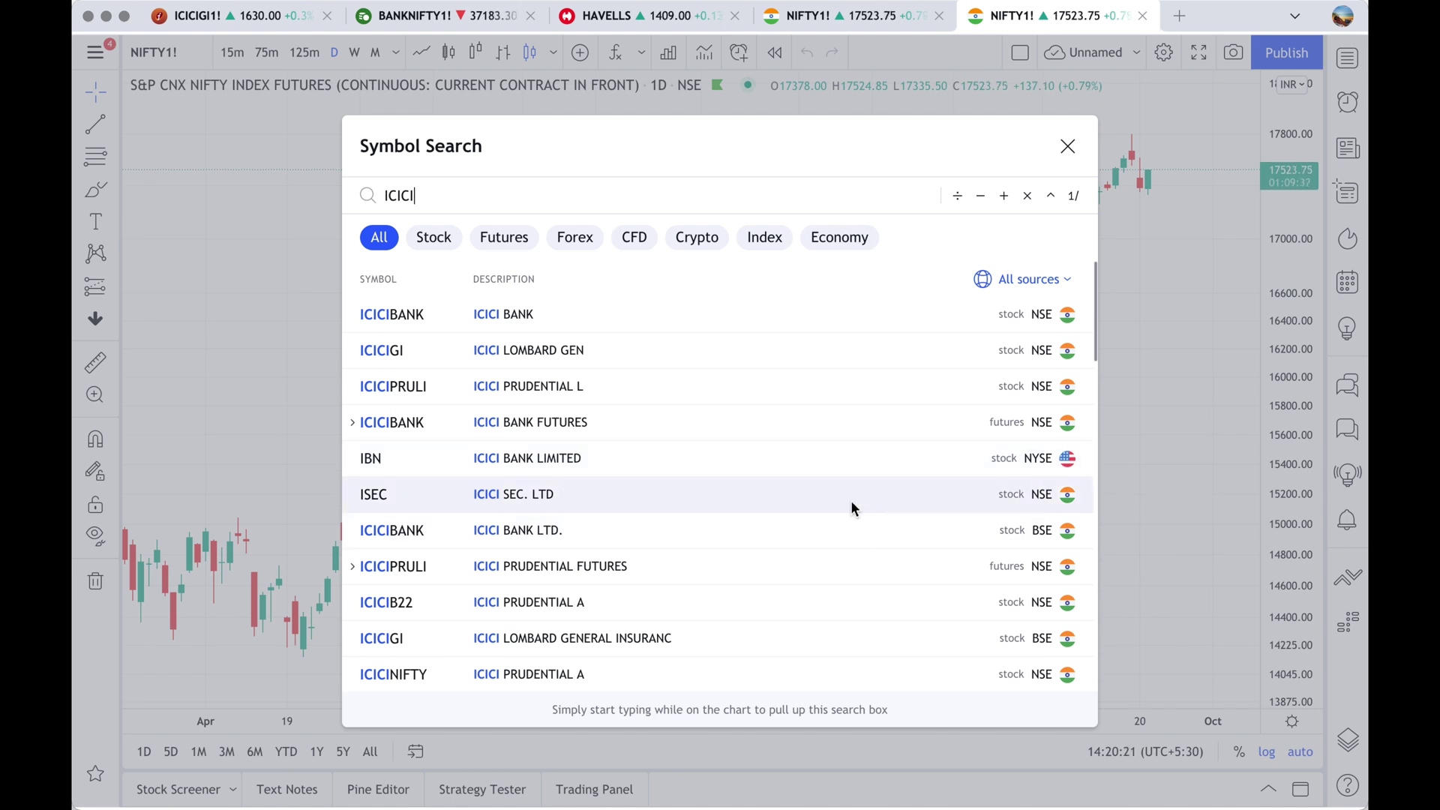
scroll(857, 534, down, 10)
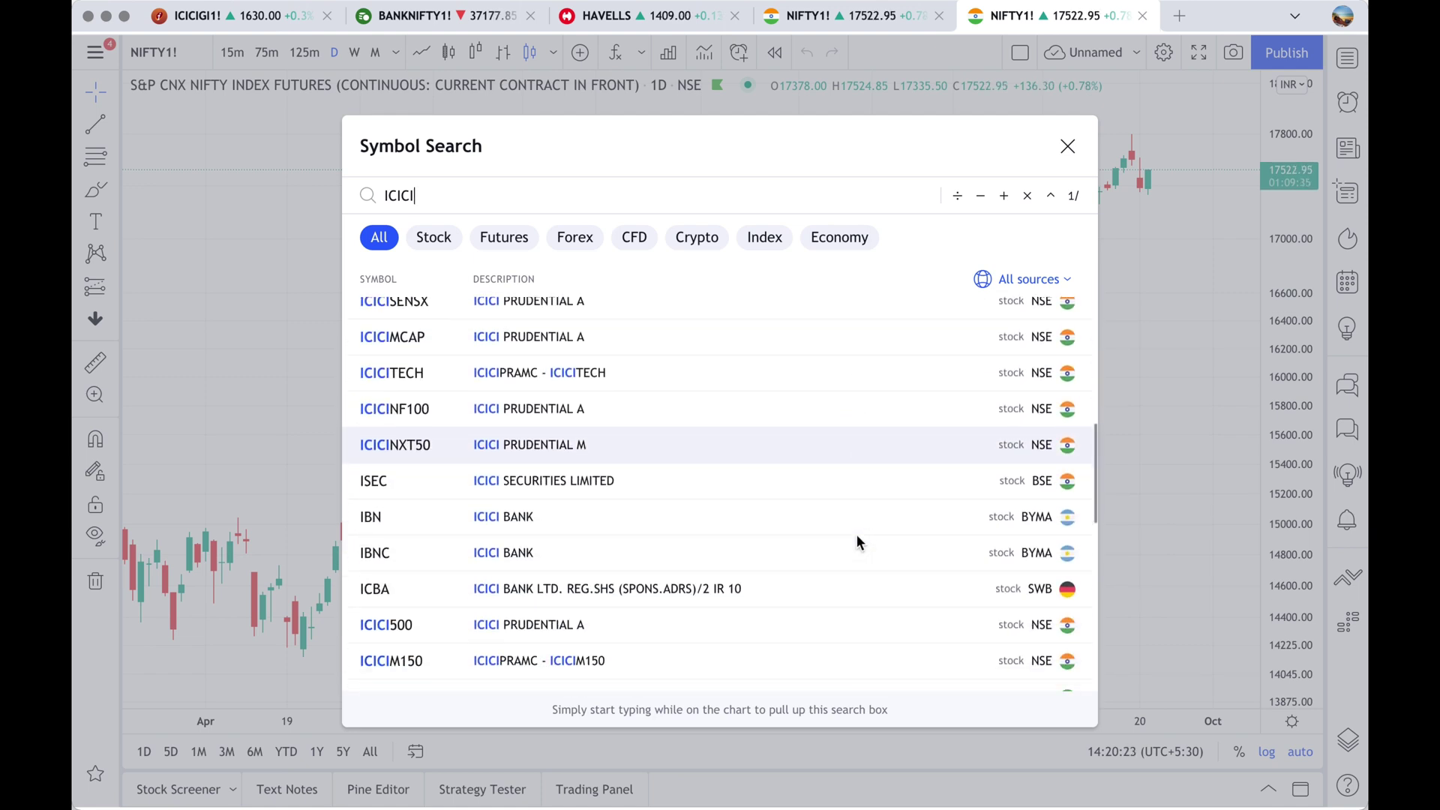
scroll(857, 534, down, 5)
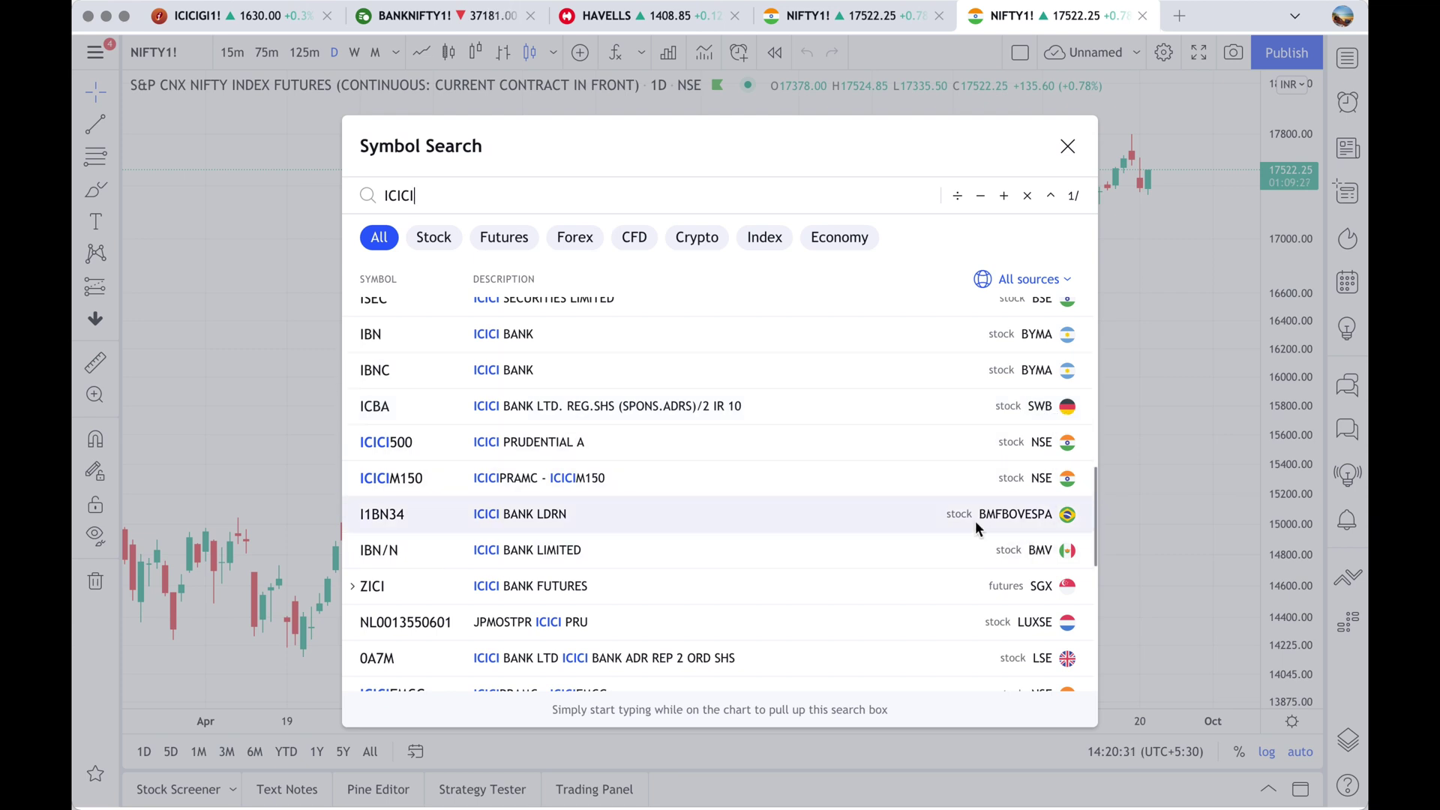
scroll(976, 523, up, 5)
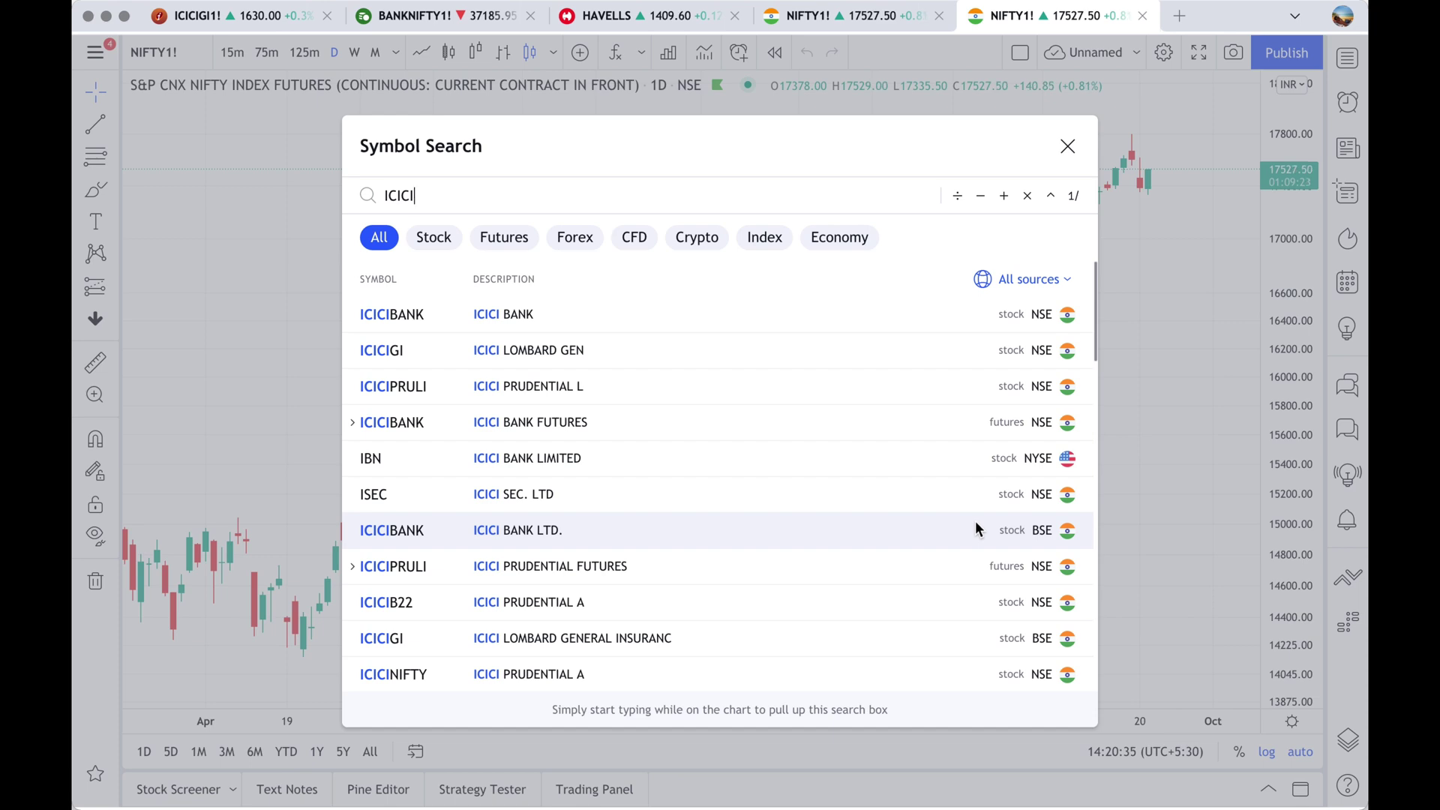
Set the ICICI results' source to NSE – National Stock Exchange of India
click(1056, 282)
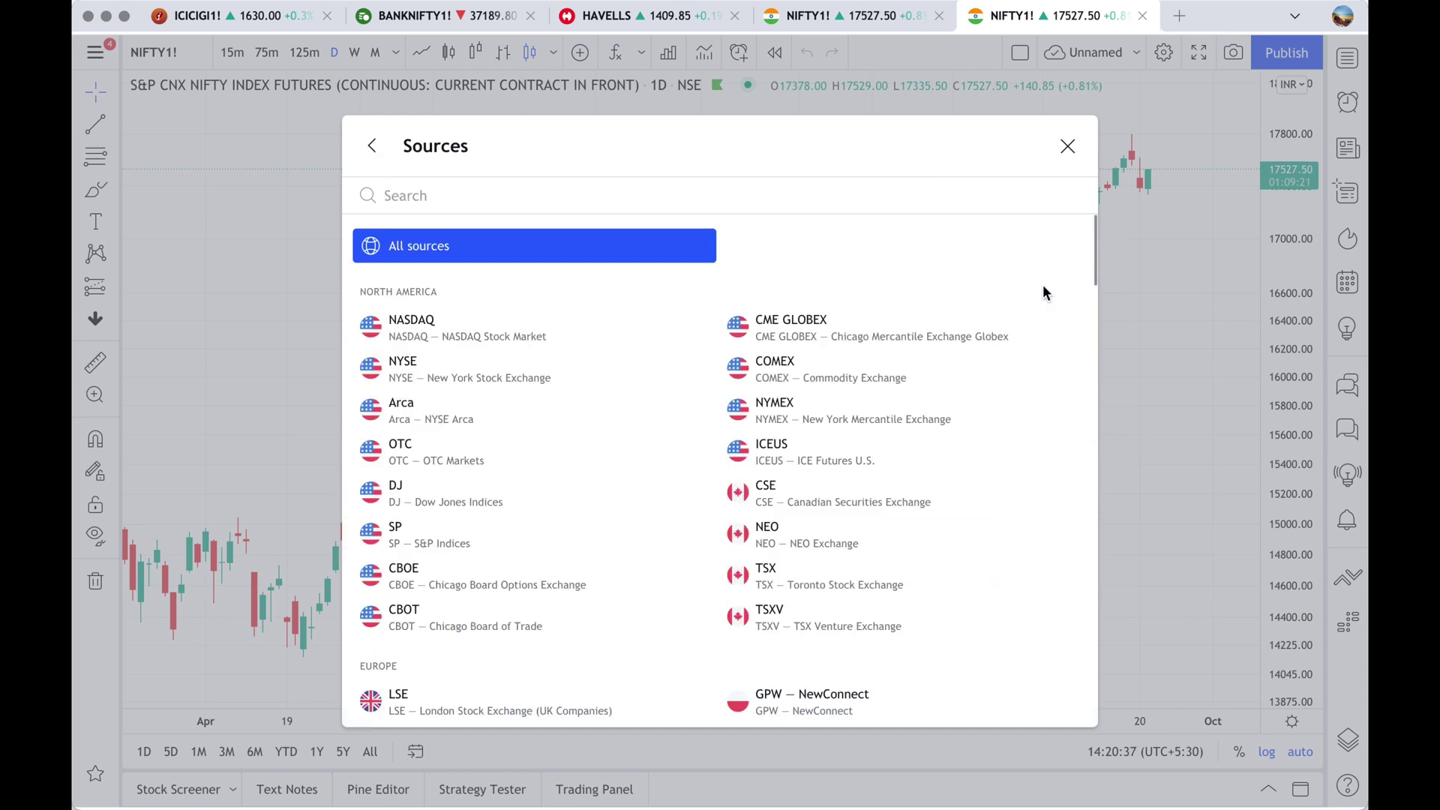
scroll(510, 478, down, 15)
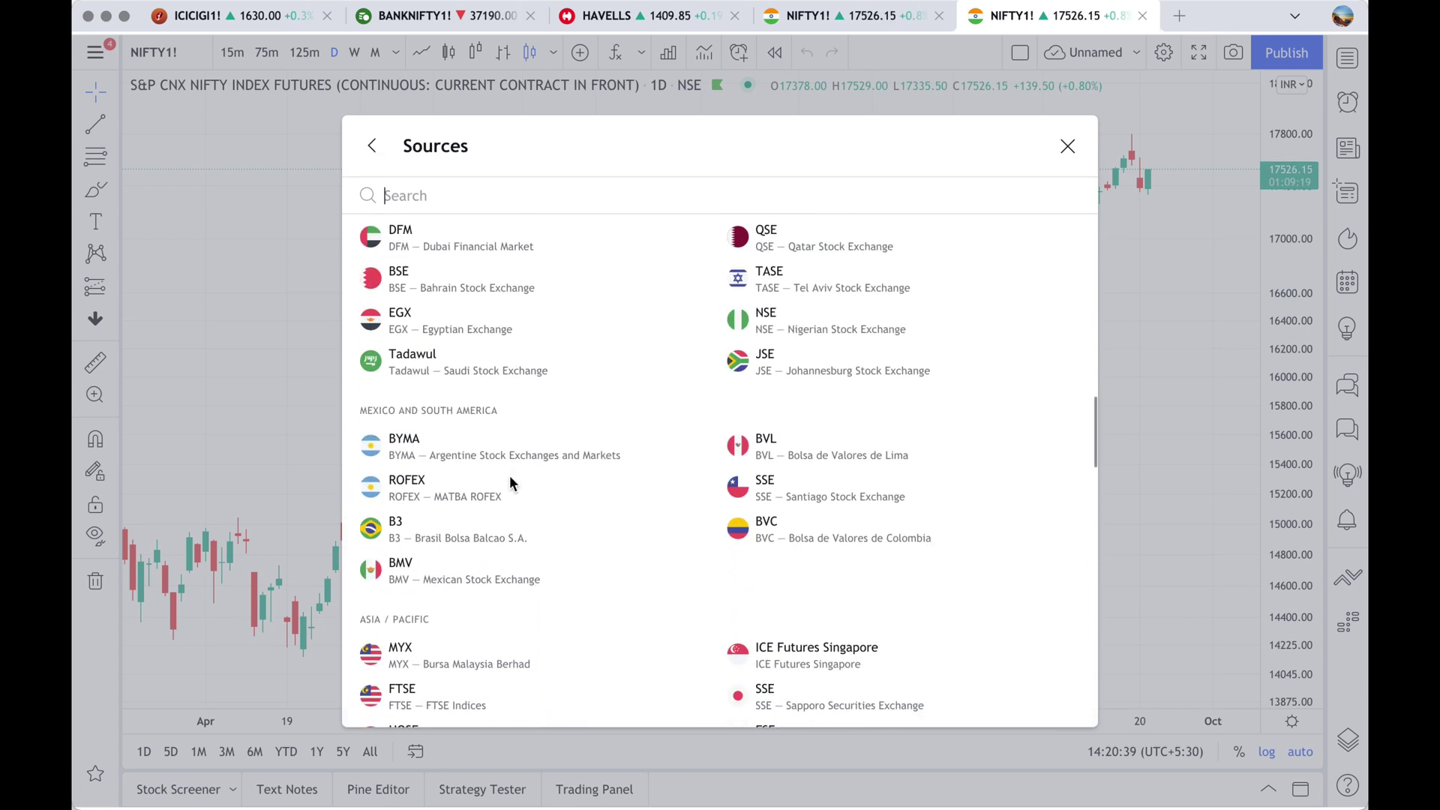
scroll(510, 480, down, 10)
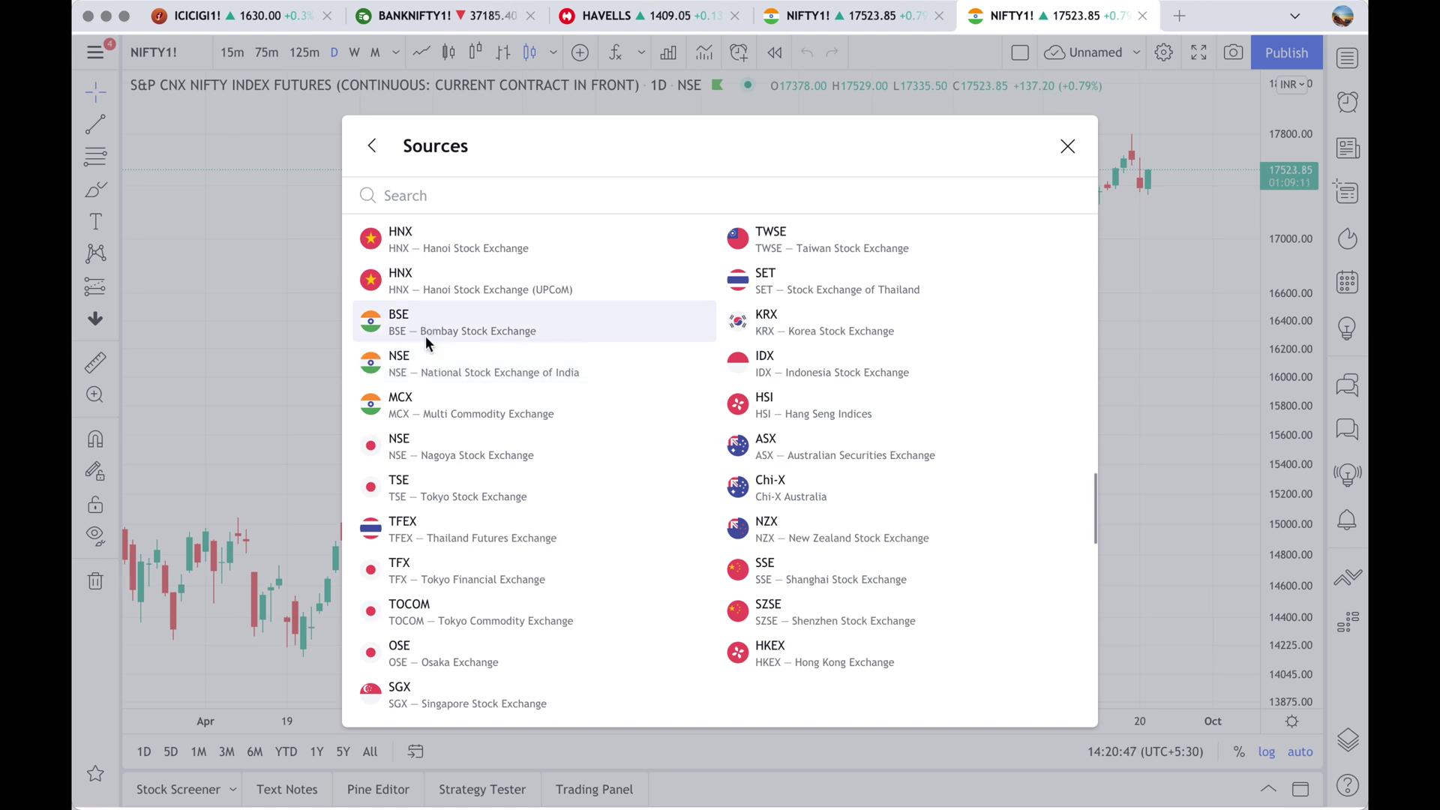
click(422, 362)
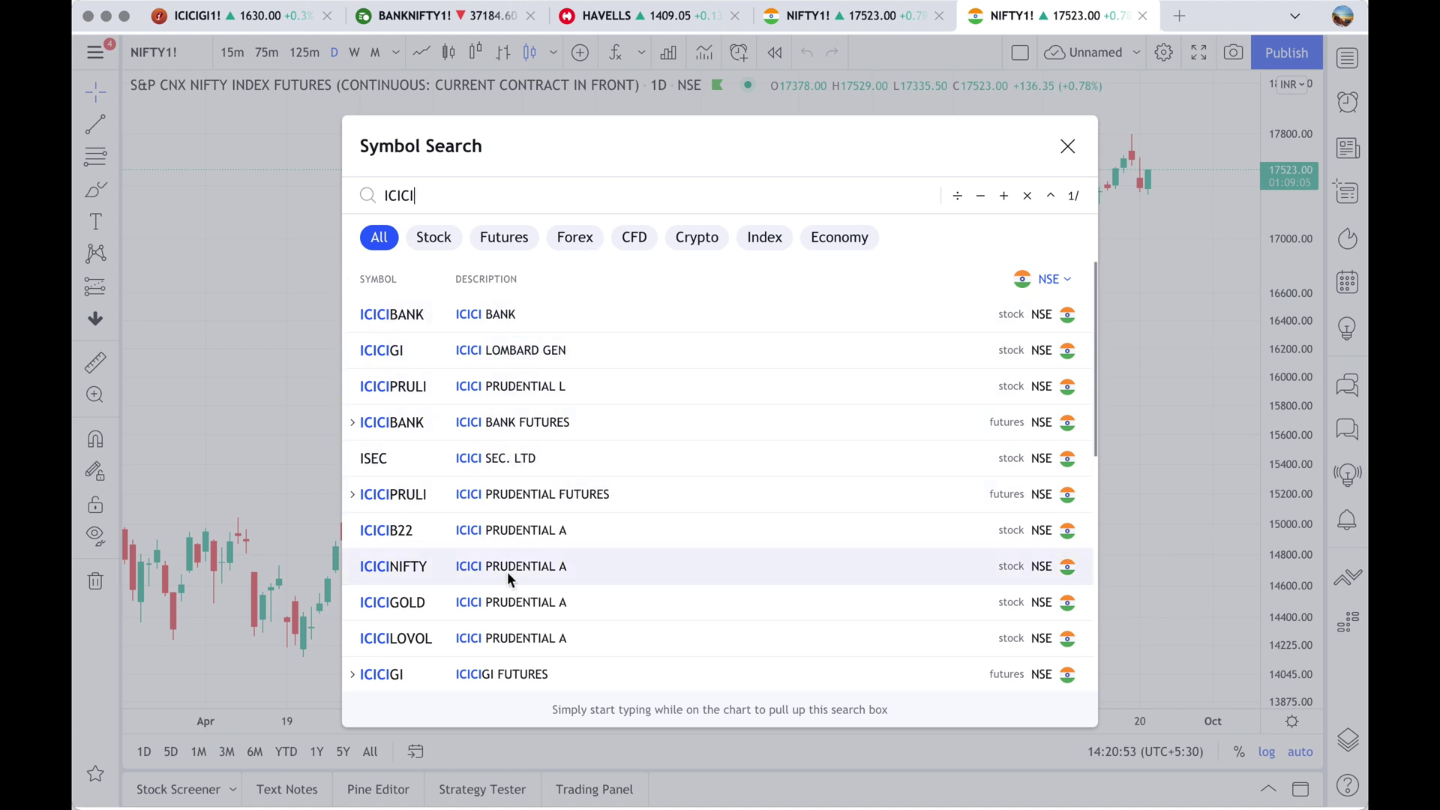
Filter to futures, refine the query to ICICIBAN, and chart ICICIBANK1!
scroll(507, 572, down, 5)
scroll(507, 572, up, 5)
click(441, 250)
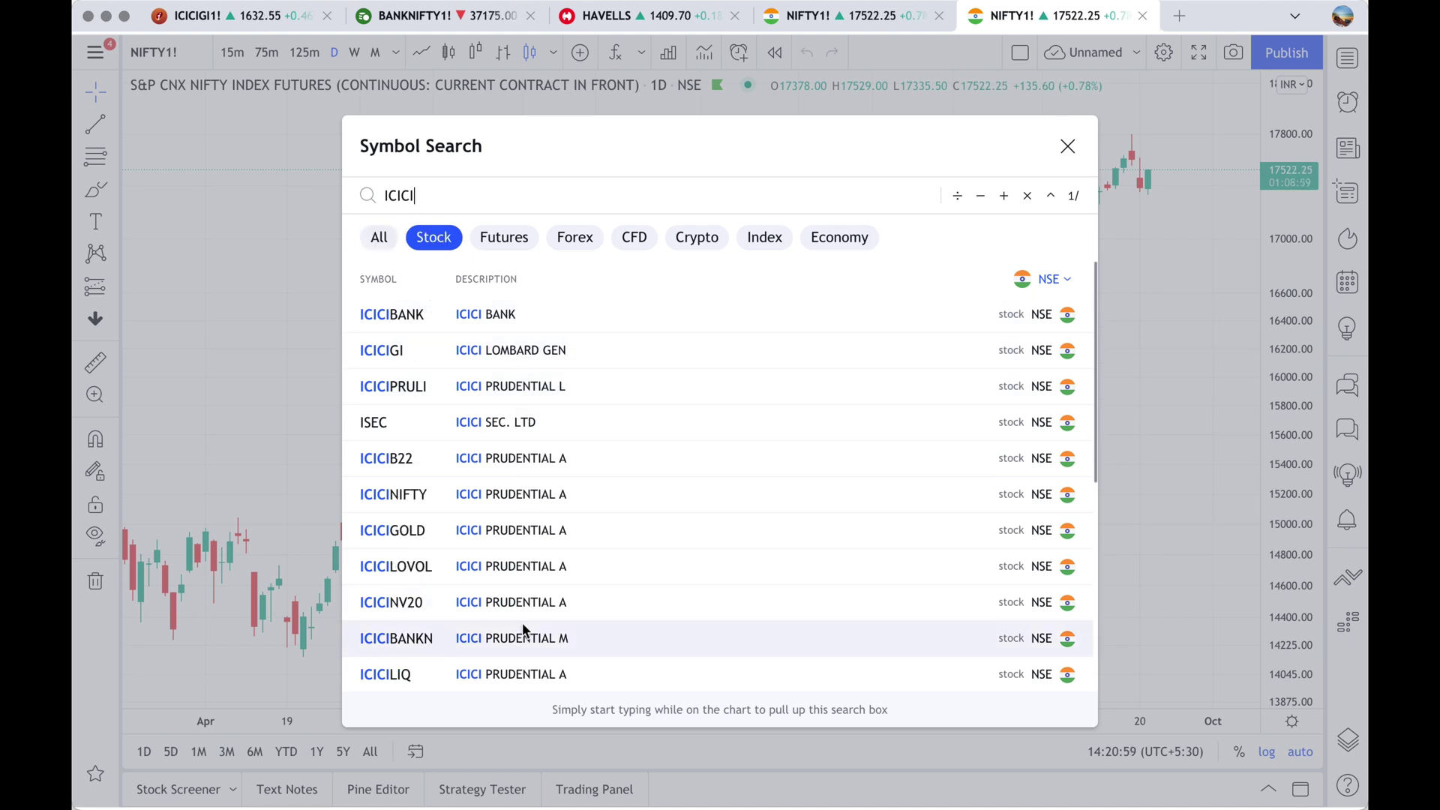
click(517, 237)
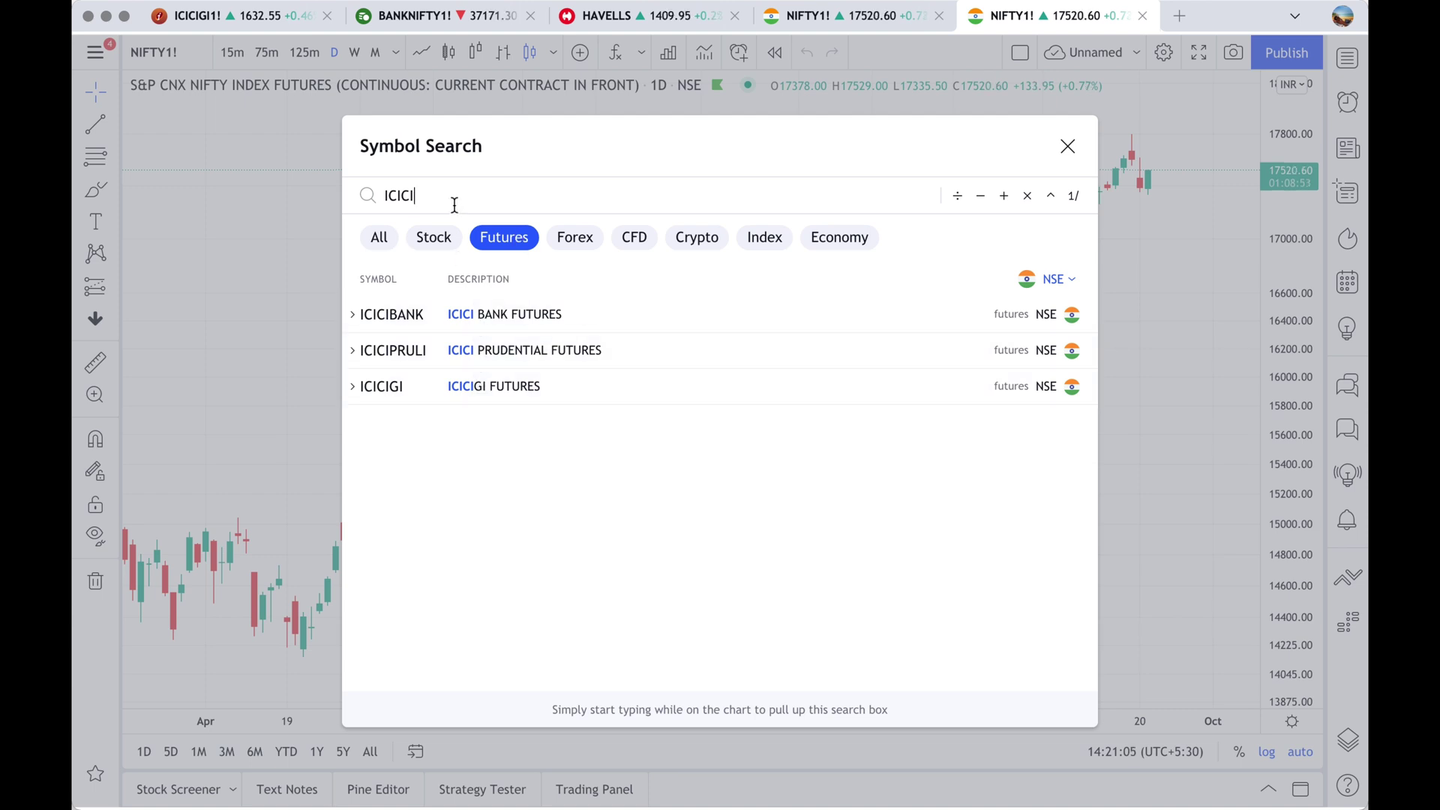
text(BAN)
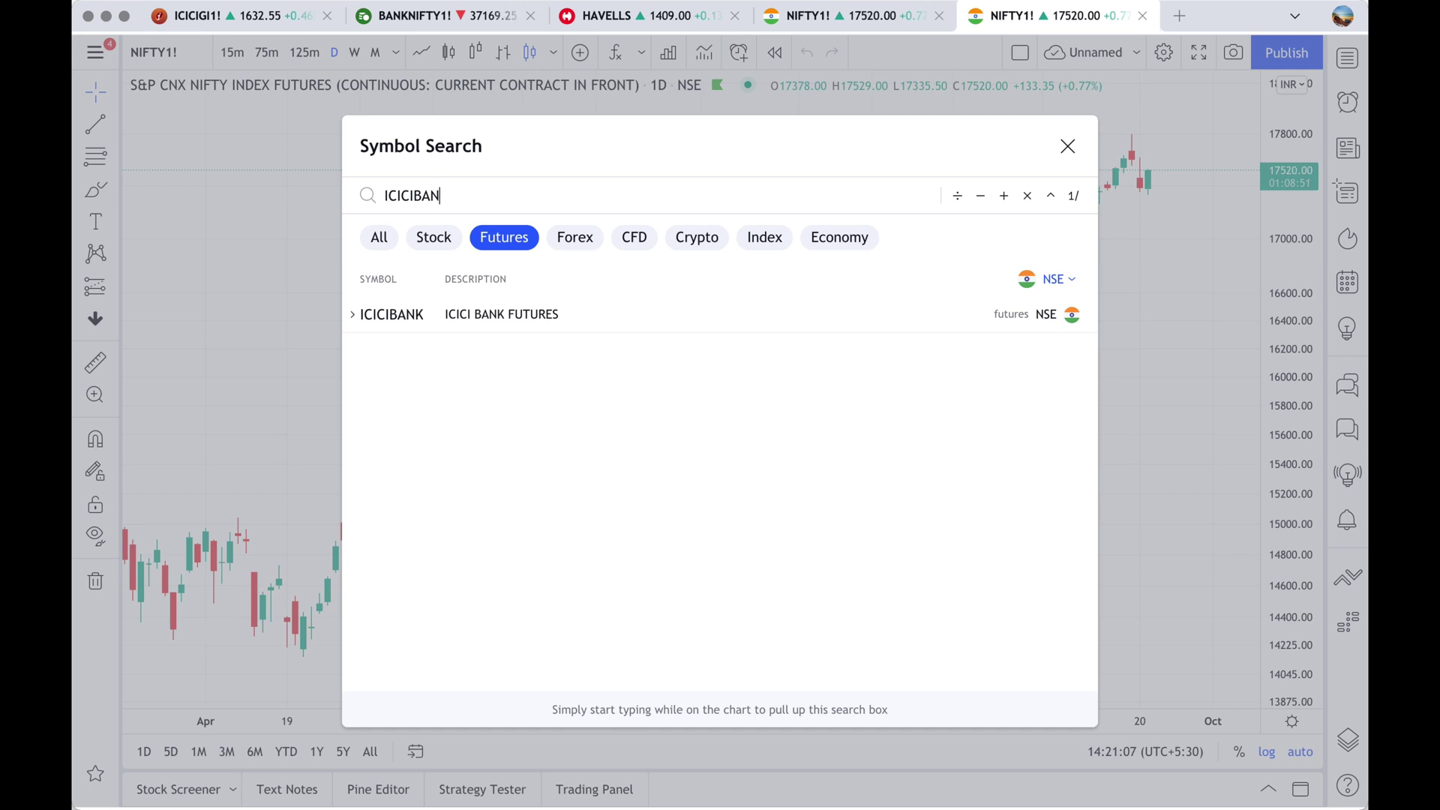
click(515, 319)
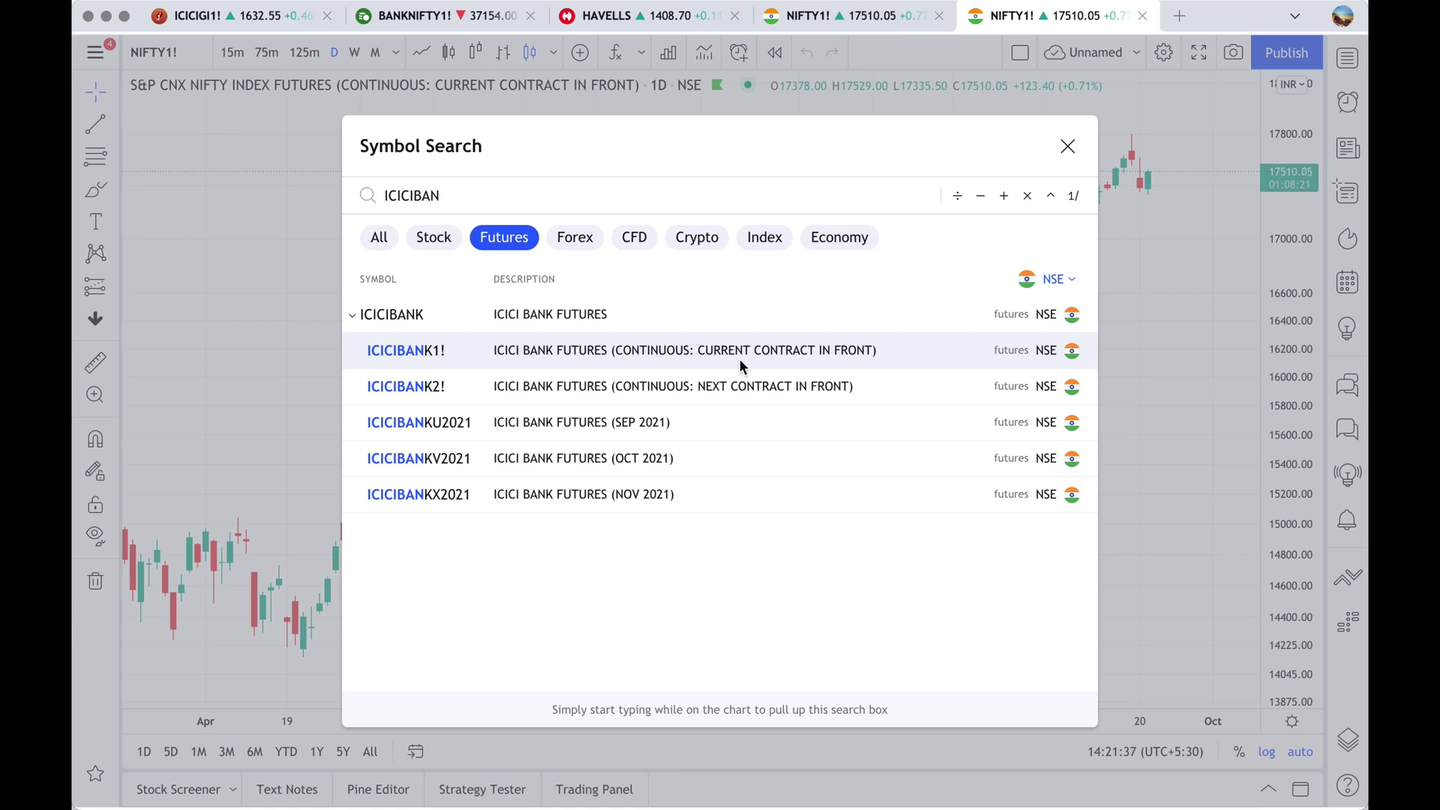
click(702, 357)
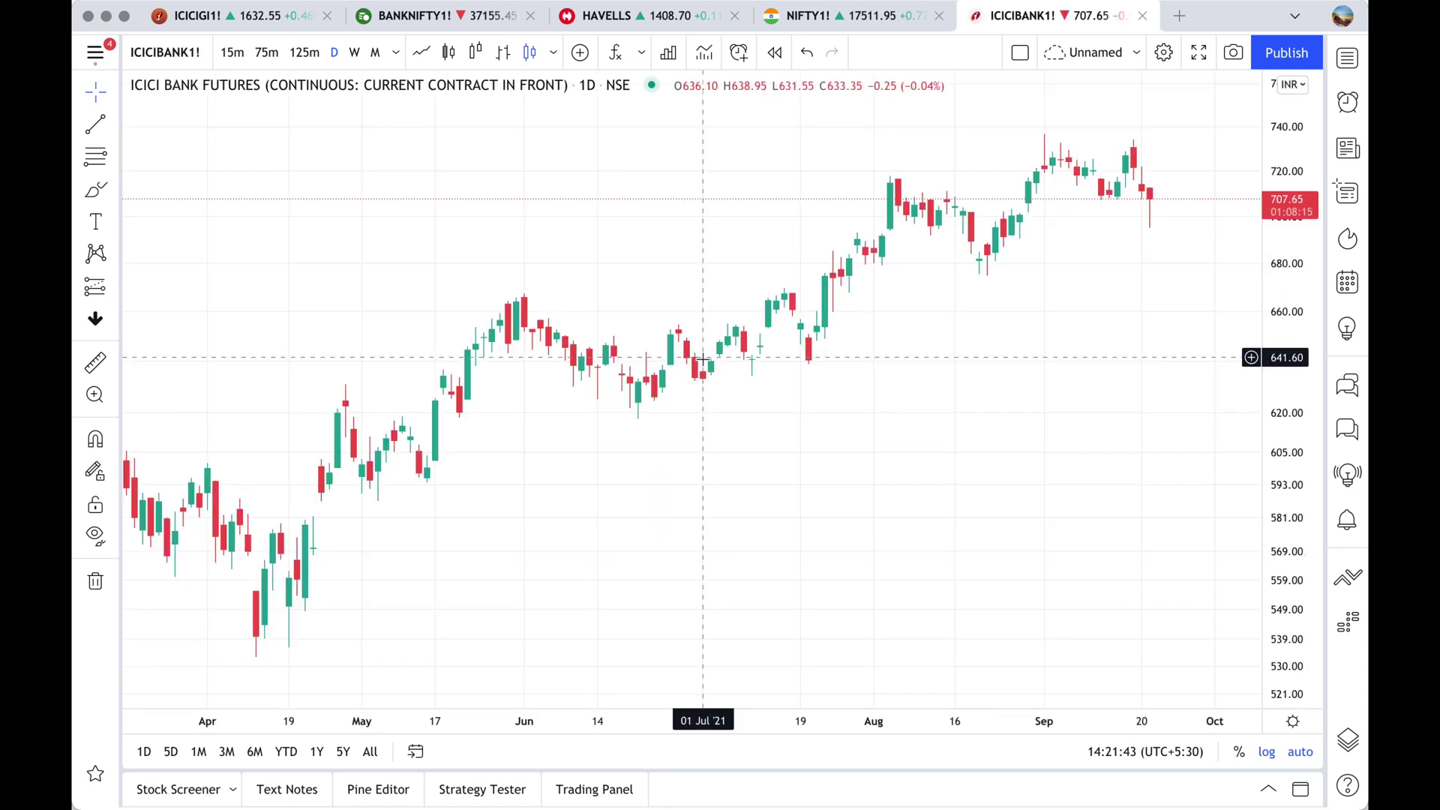
Type AX on the chart, filter to stocks and chart AXISBANK on NSE
click(181, 51)
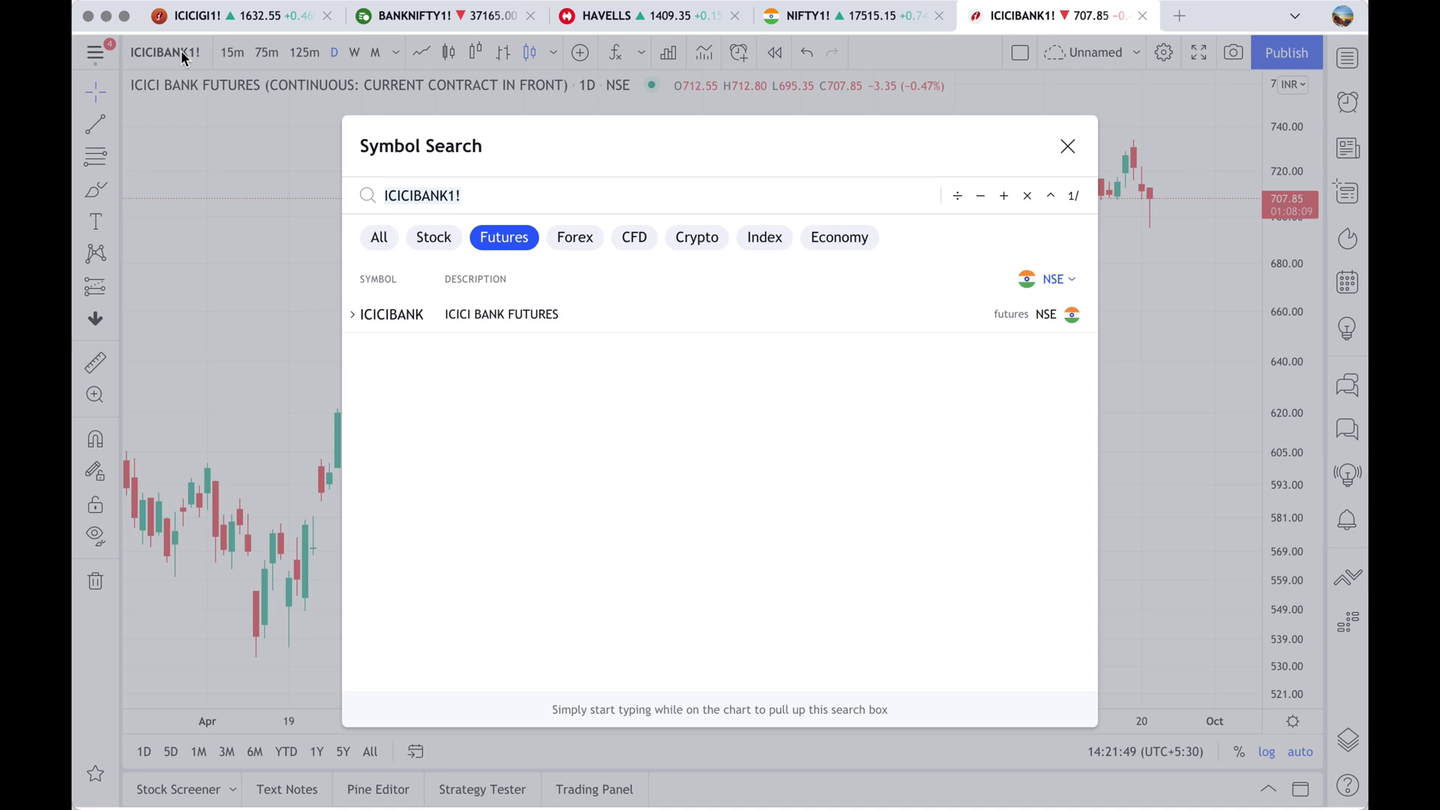
click(1068, 147)
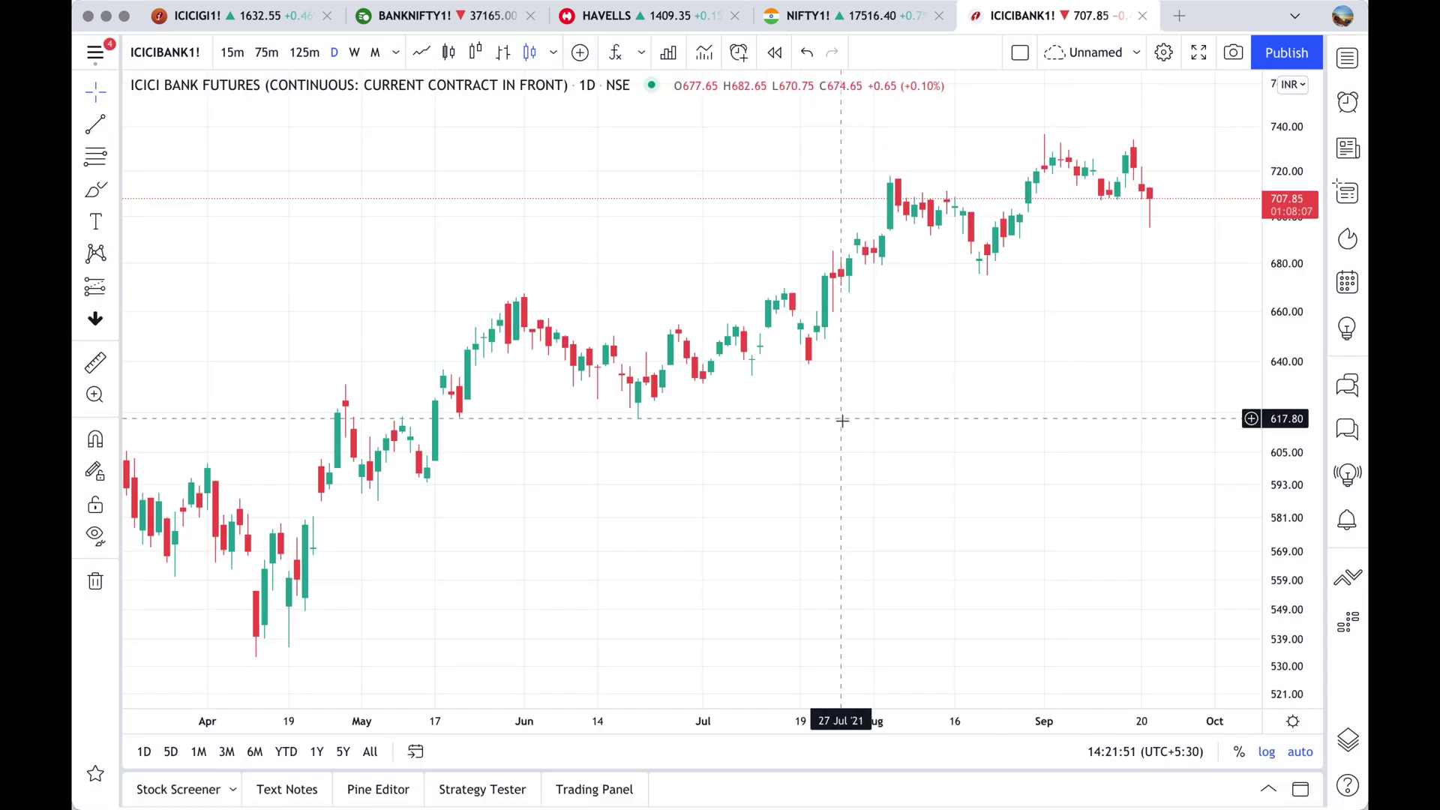
scroll(842, 421, up, 3)
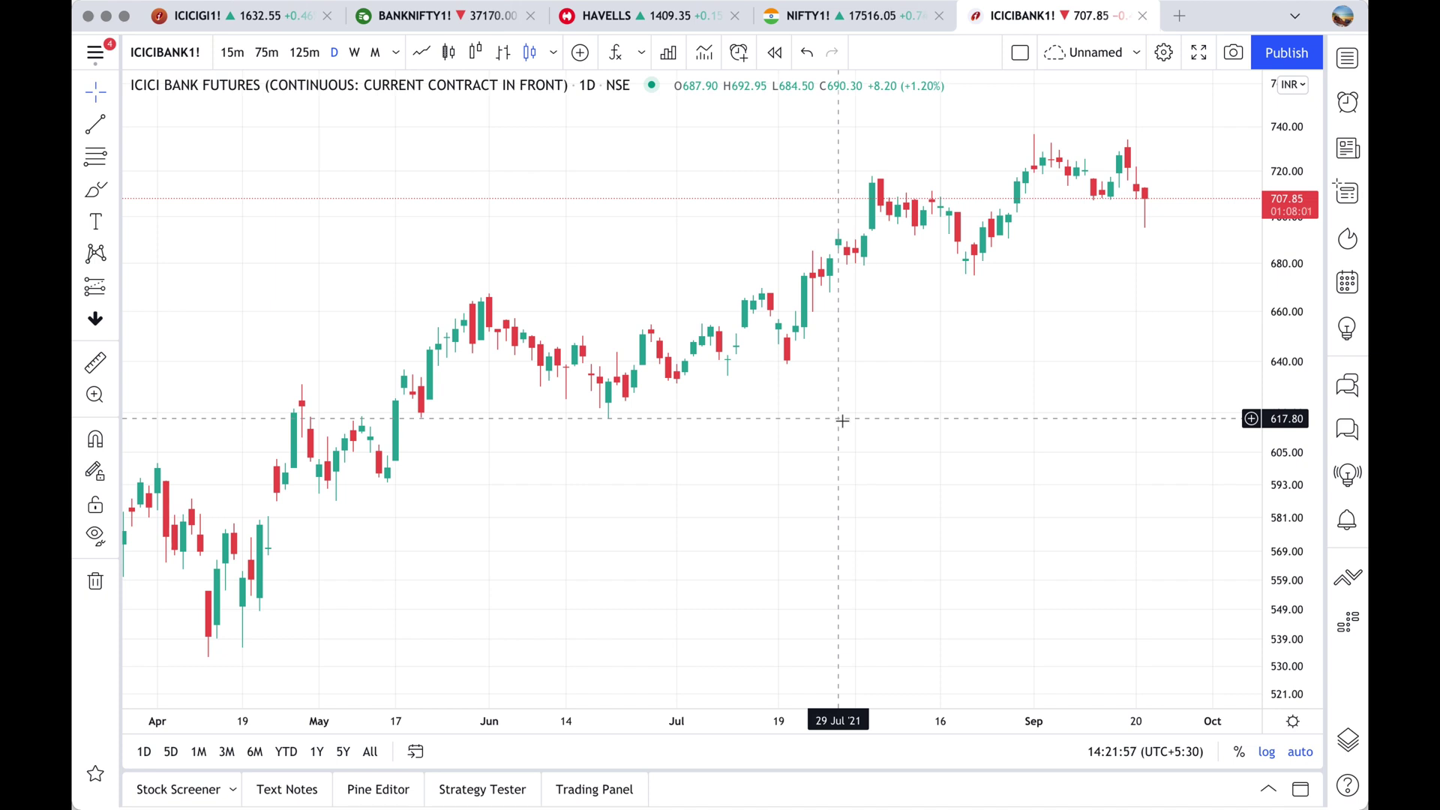
text(AXIS)
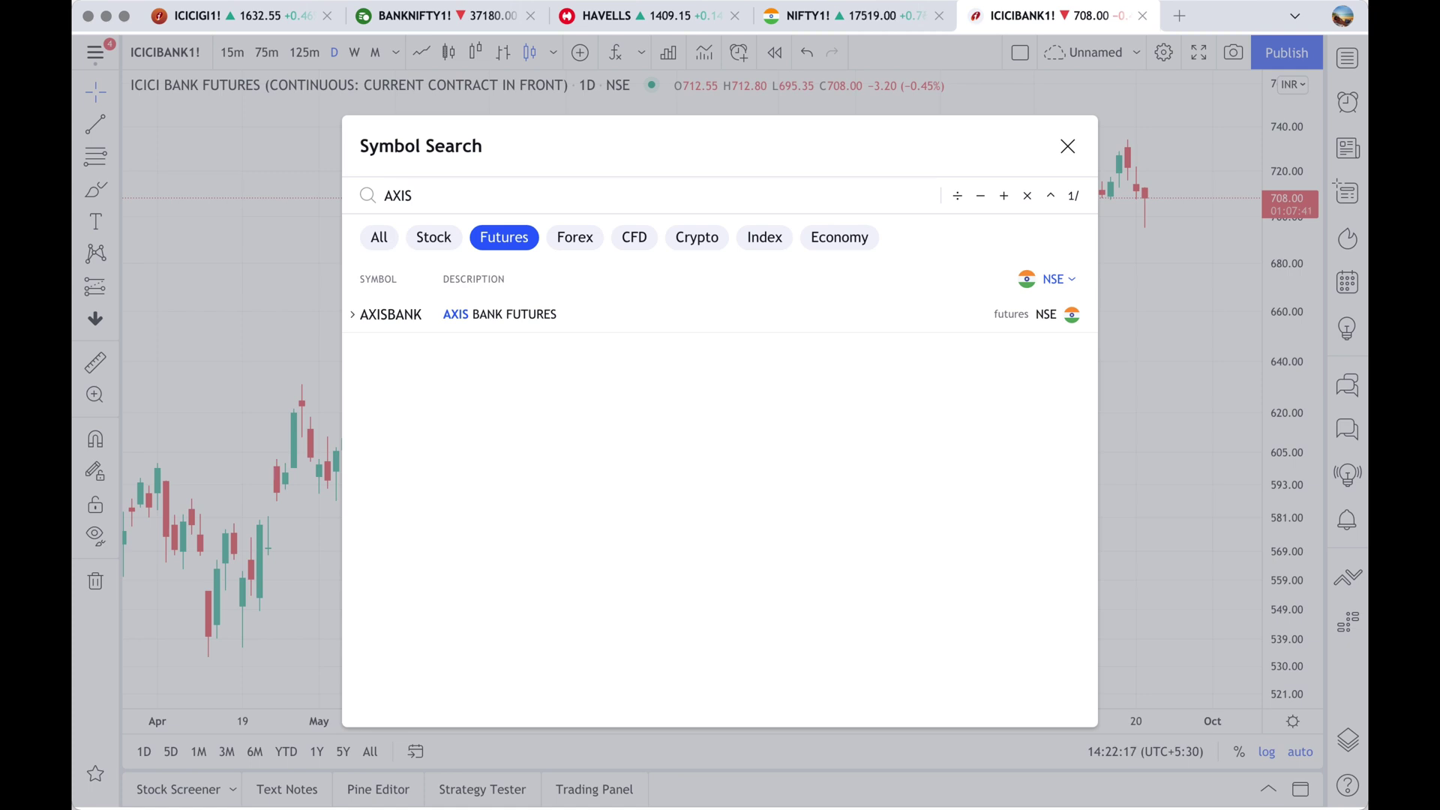
click(430, 236)
click(514, 323)
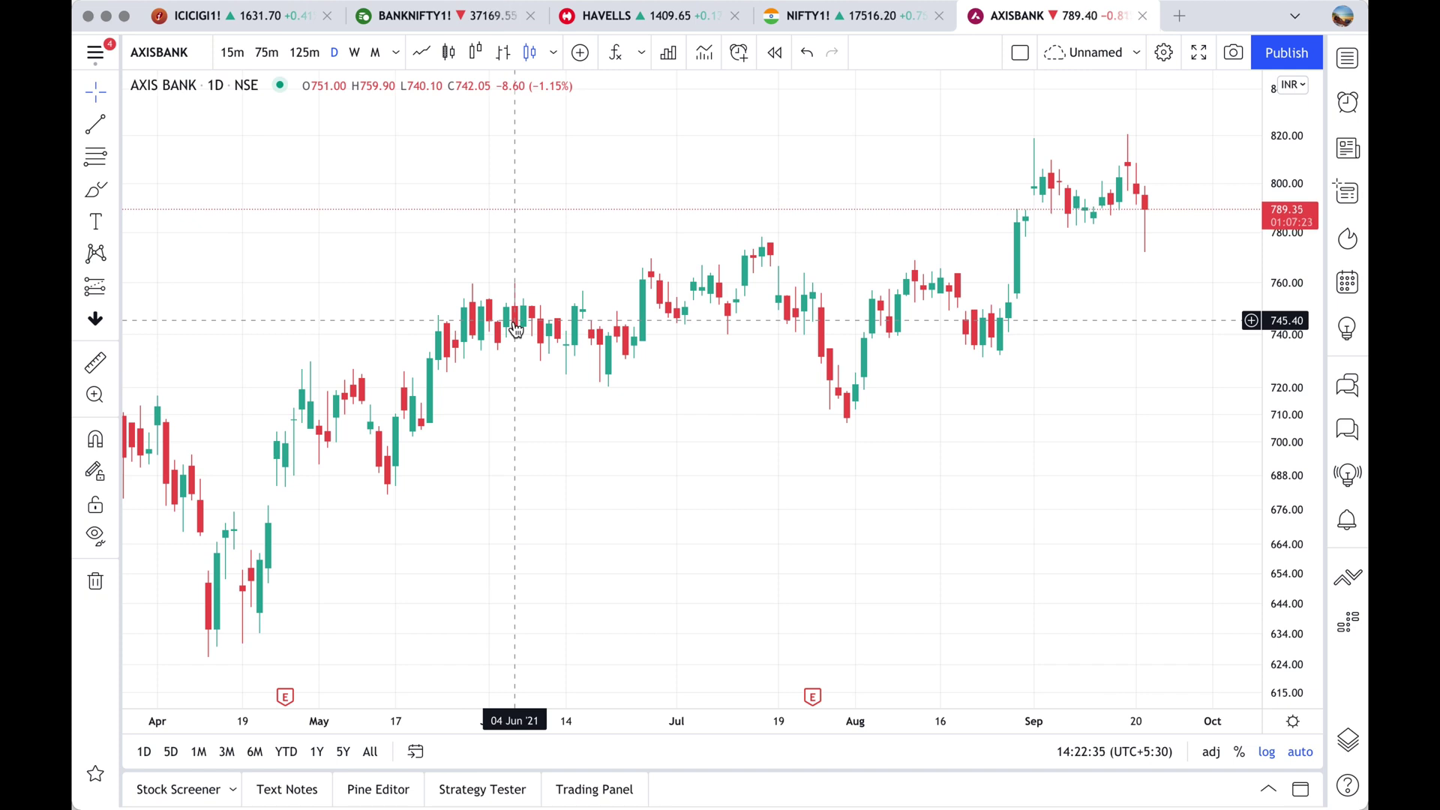
Search TESLA, set the source to NASDAQ and chart Tesla, Inc. (TSLA)
text(TESLA)
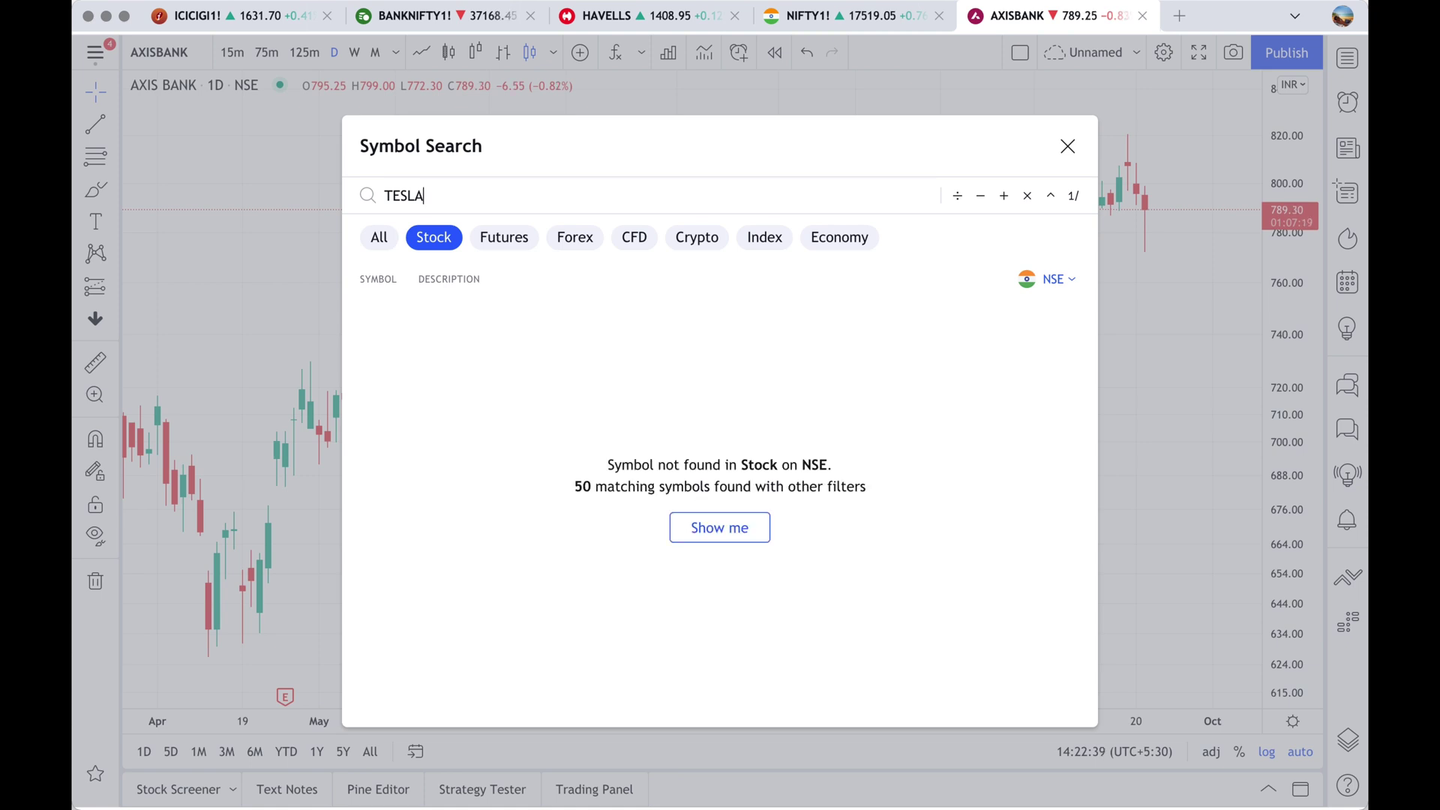
click(1059, 284)
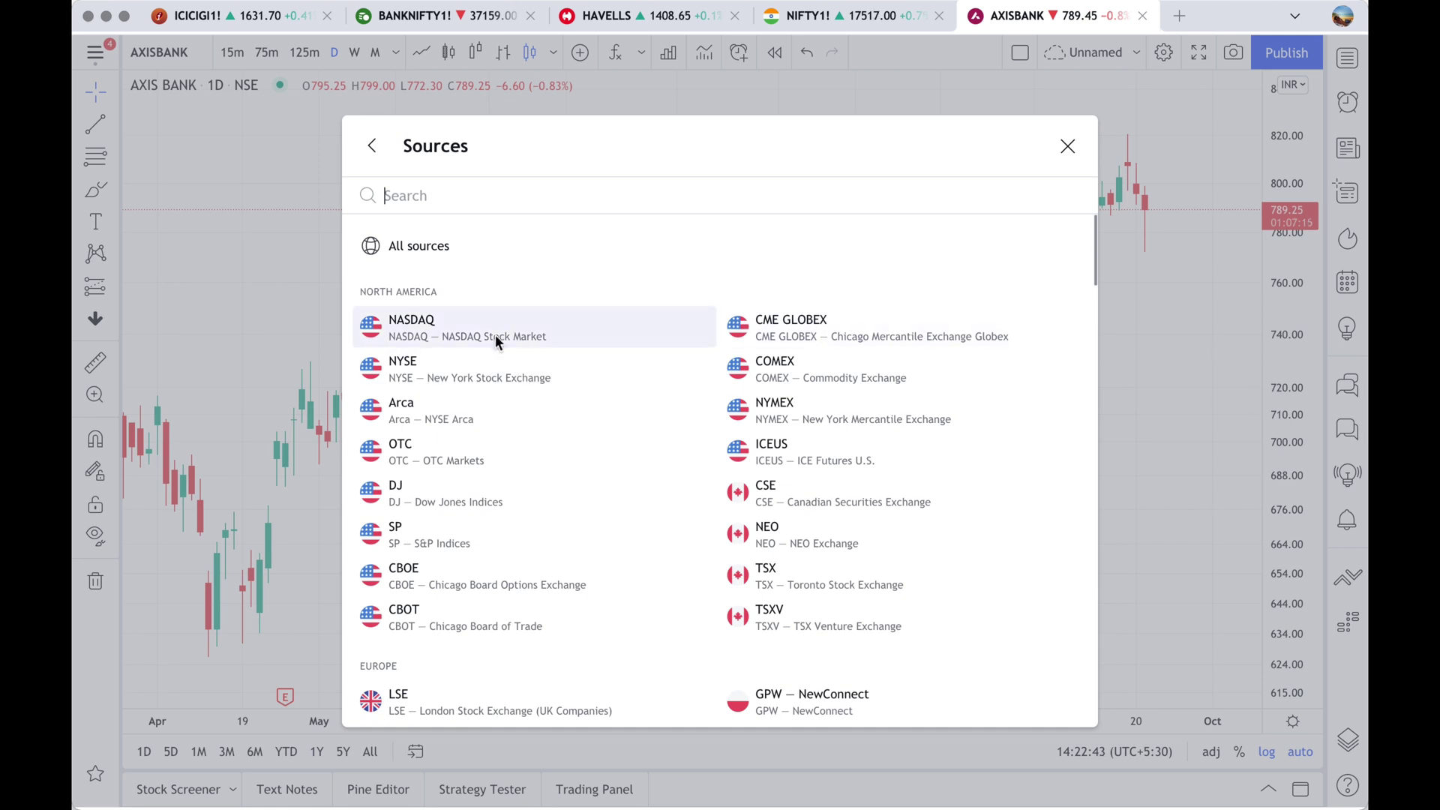
click(449, 328)
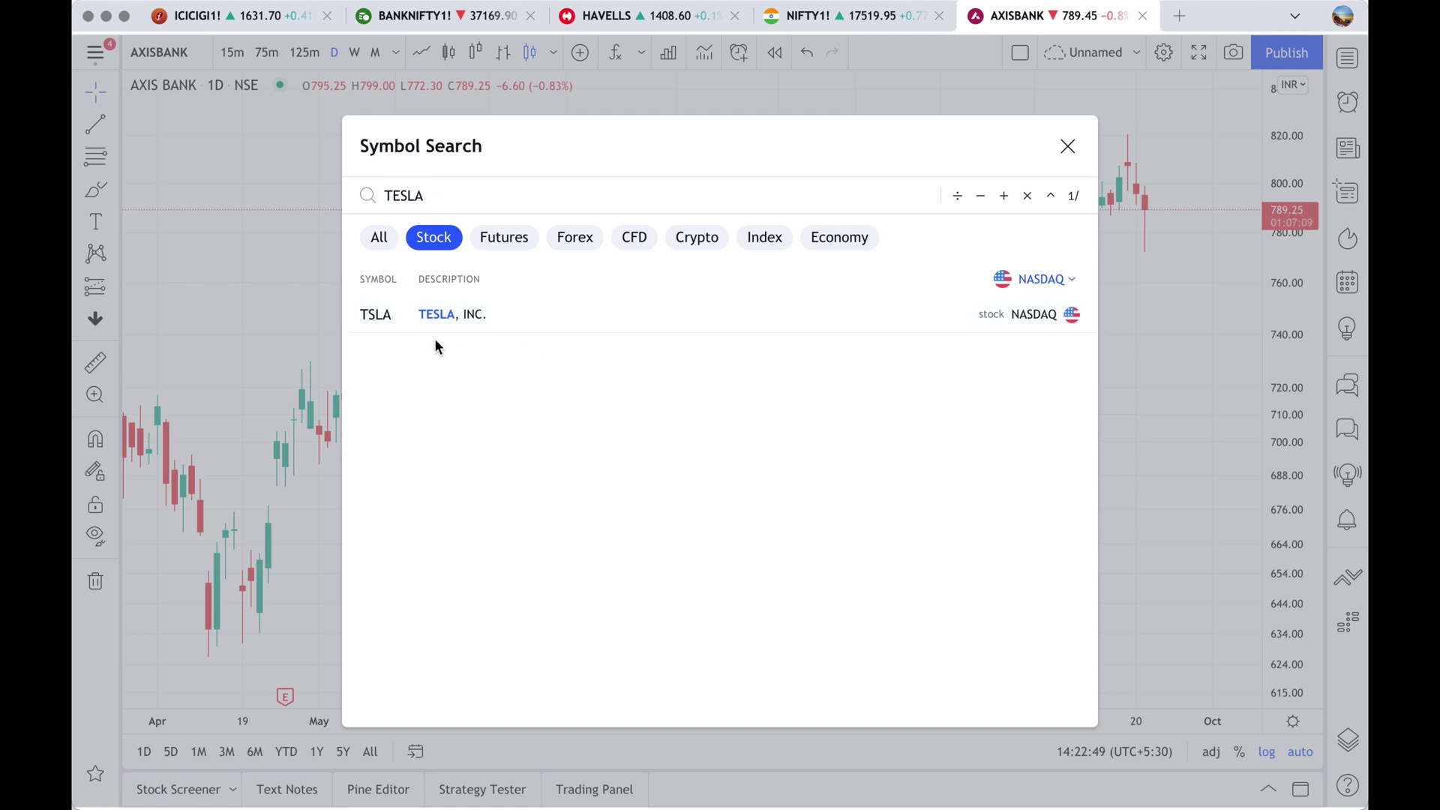
click(459, 318)
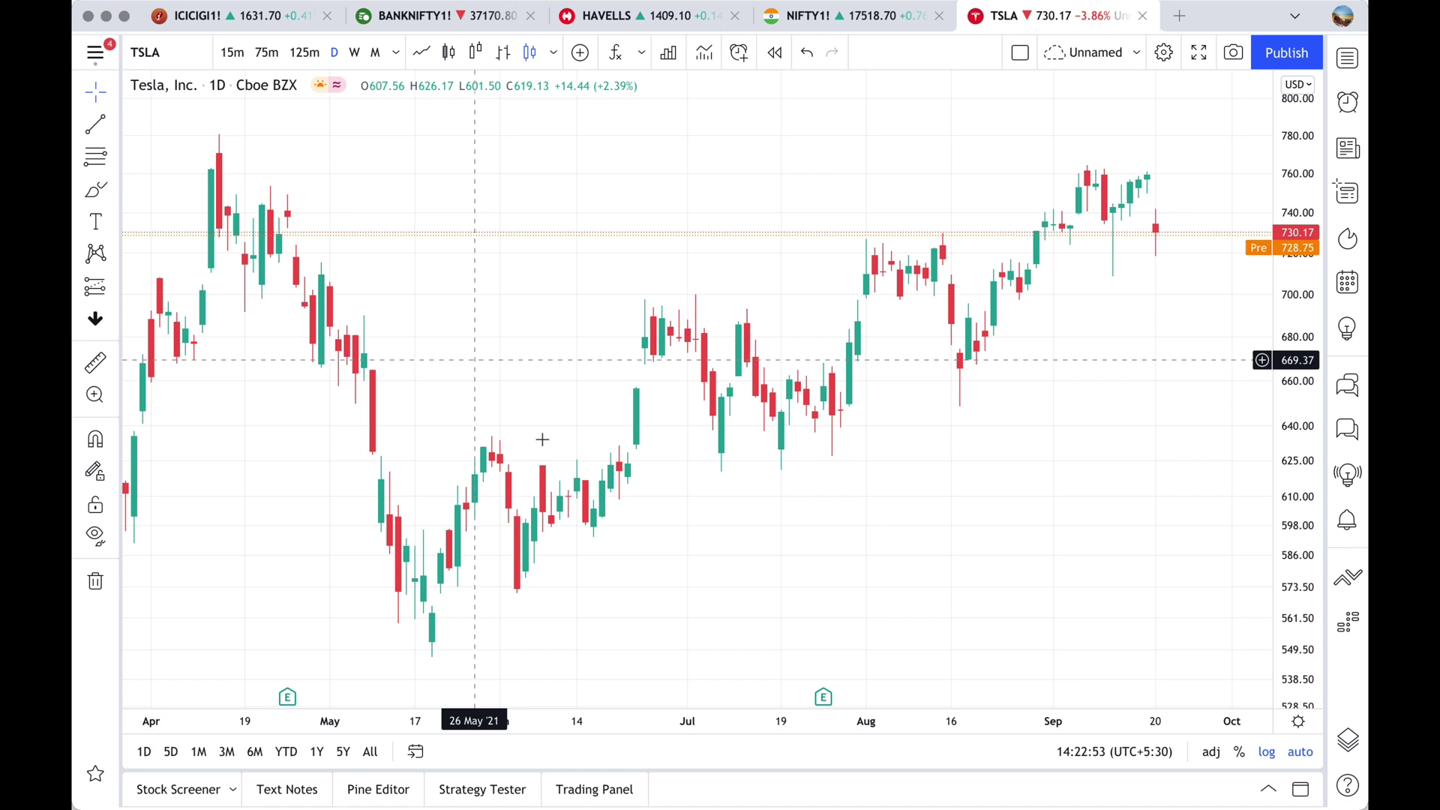
scroll(540, 447, down, 3)
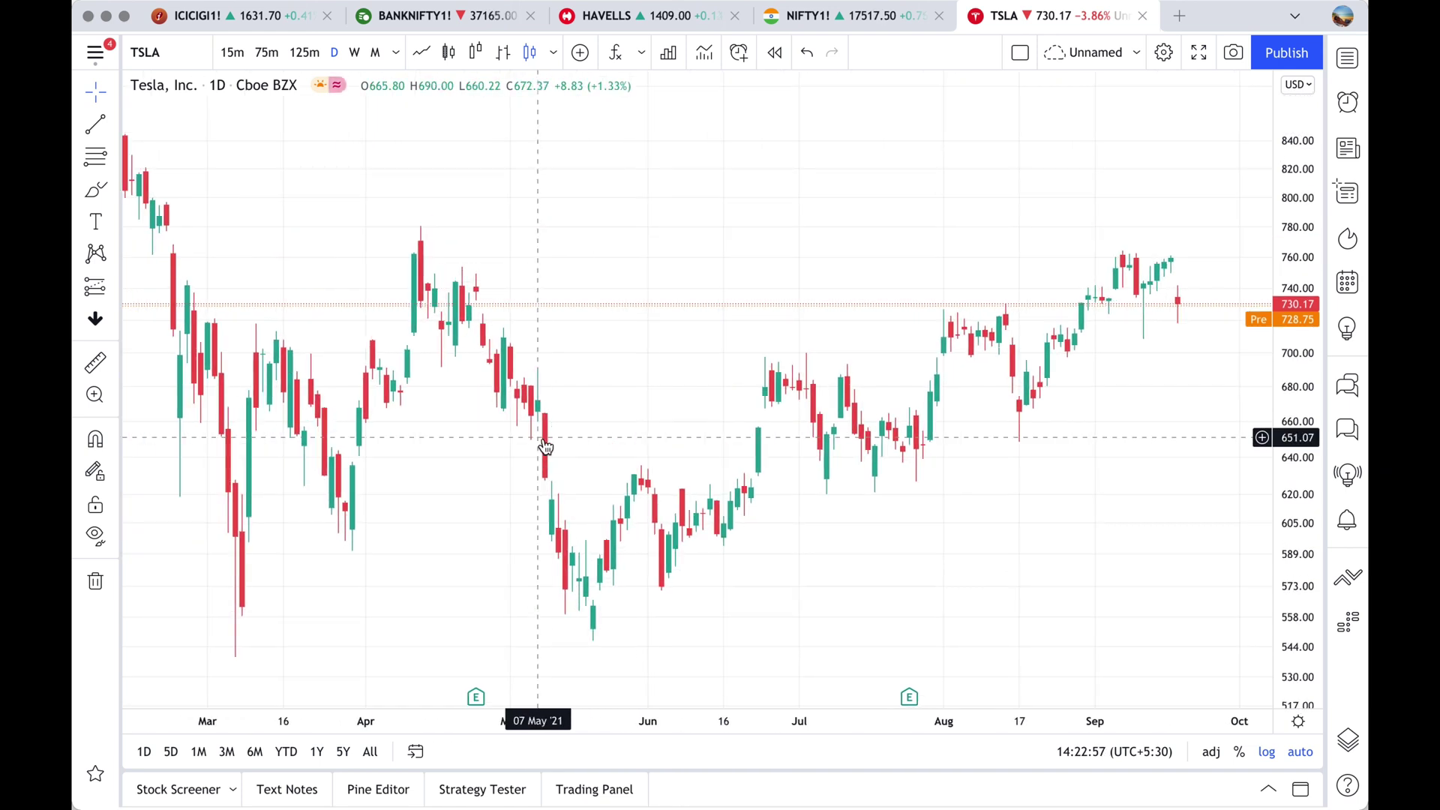
Search TATAM in NSE futures and chart the TATAMOTORS1! continuous contract
text(TATAM)
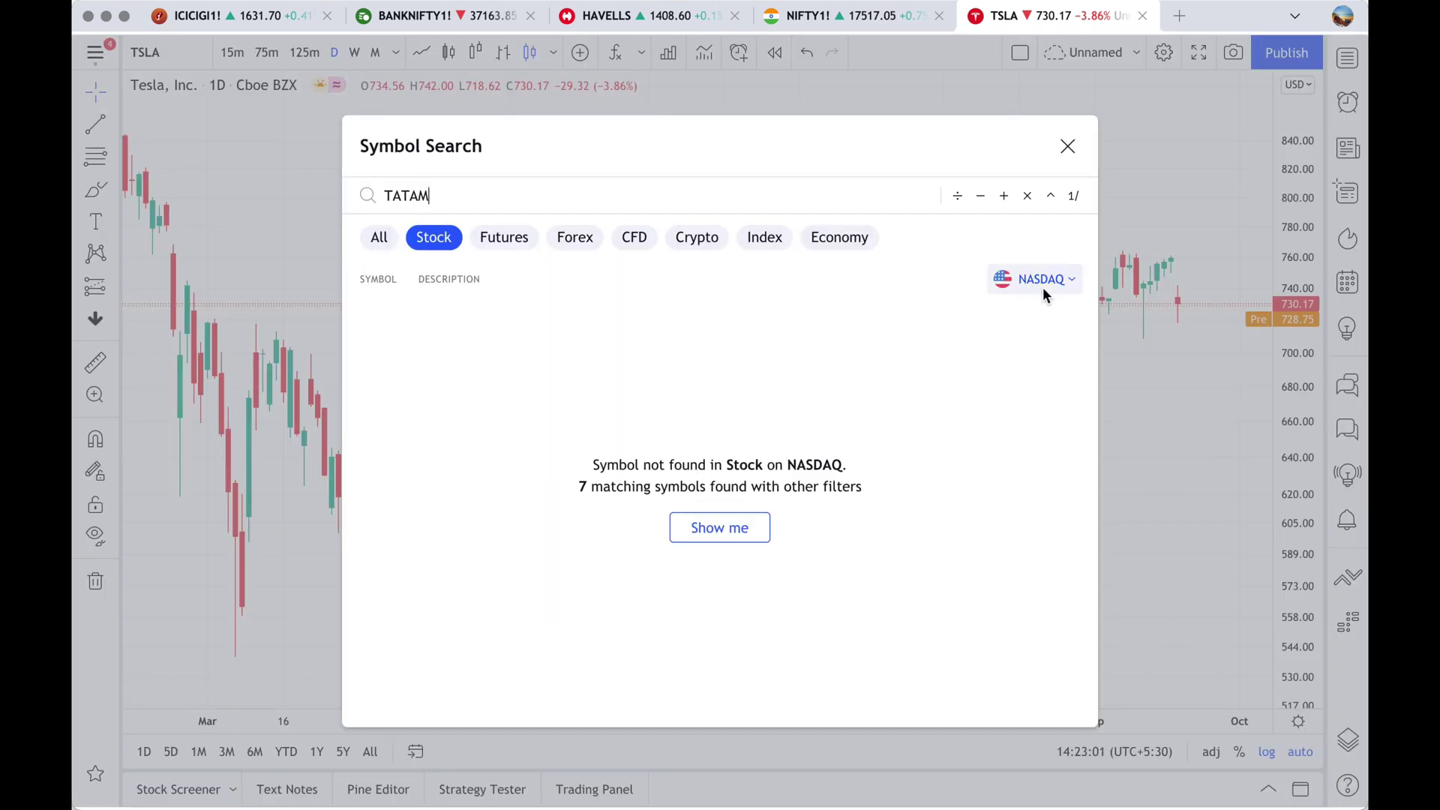
click(1064, 281)
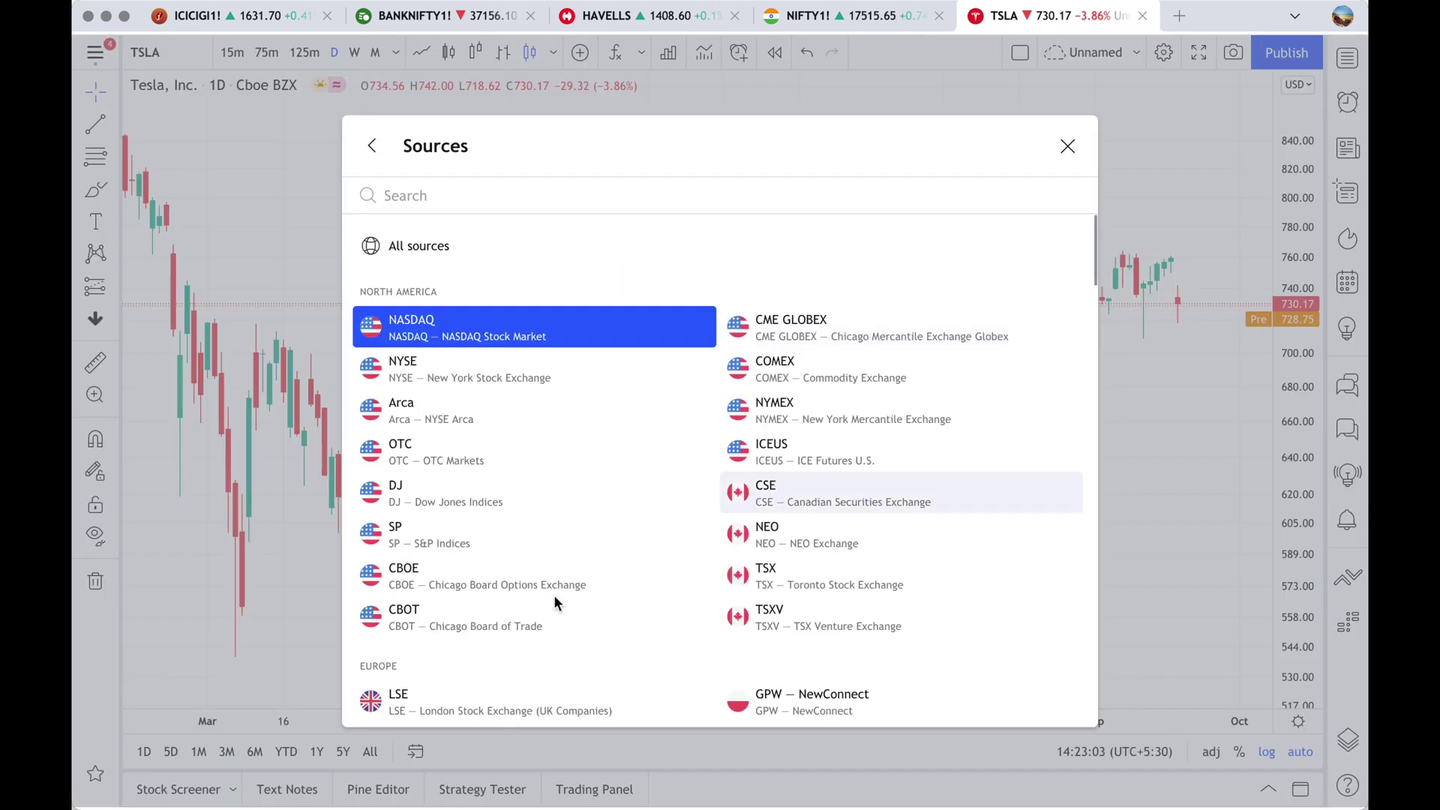
scroll(544, 595, down, 15)
scroll(545, 596, down, 10)
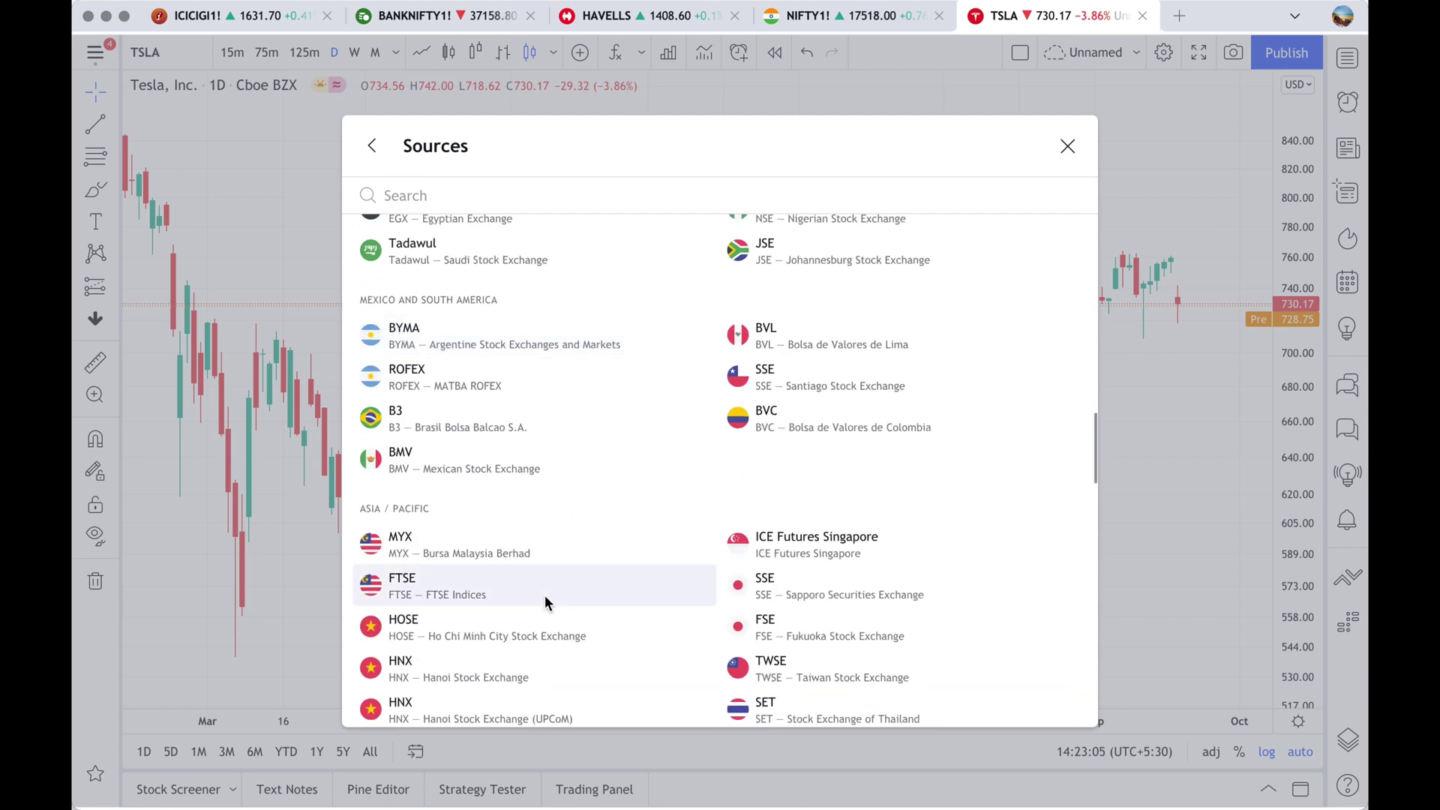
click(457, 488)
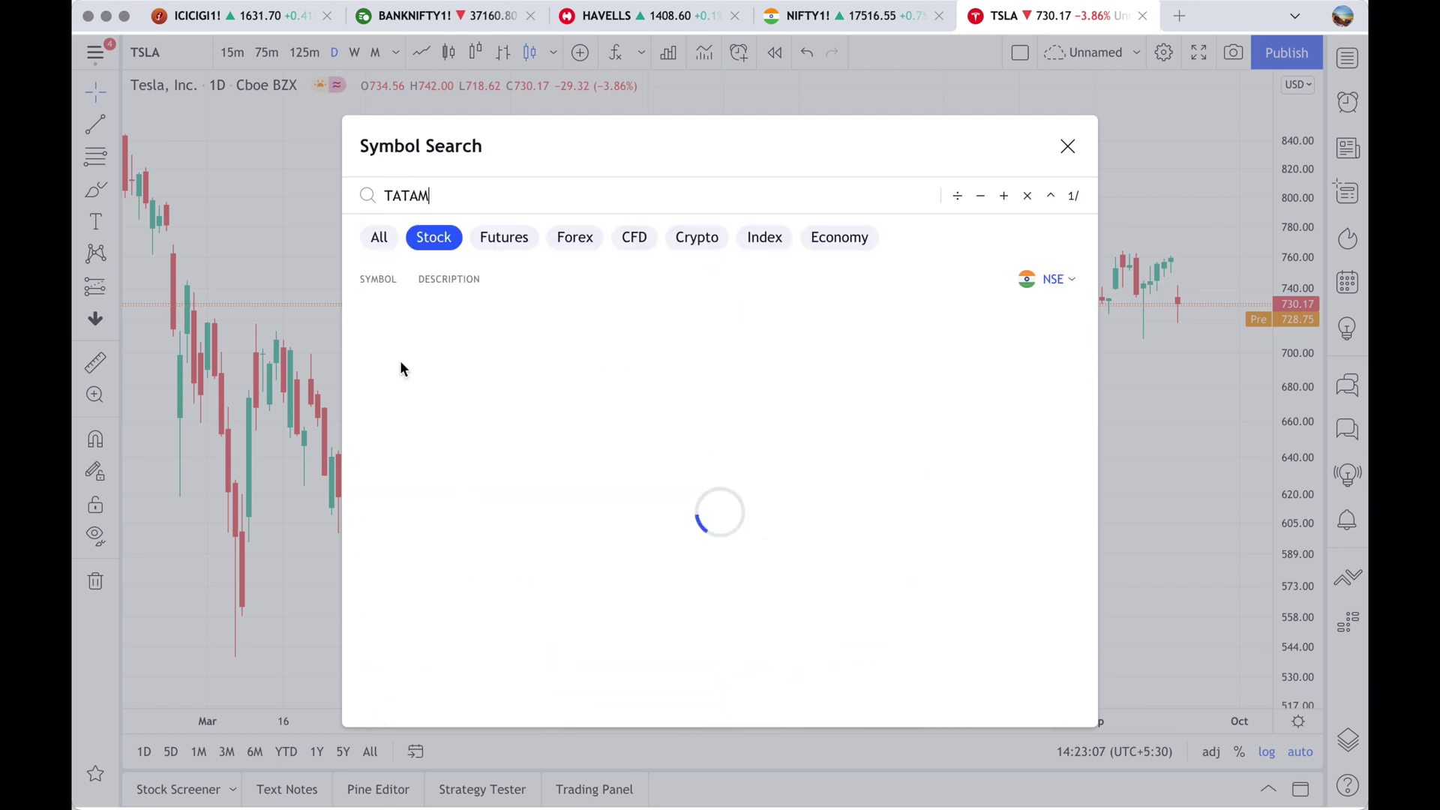
click(504, 237)
click(587, 313)
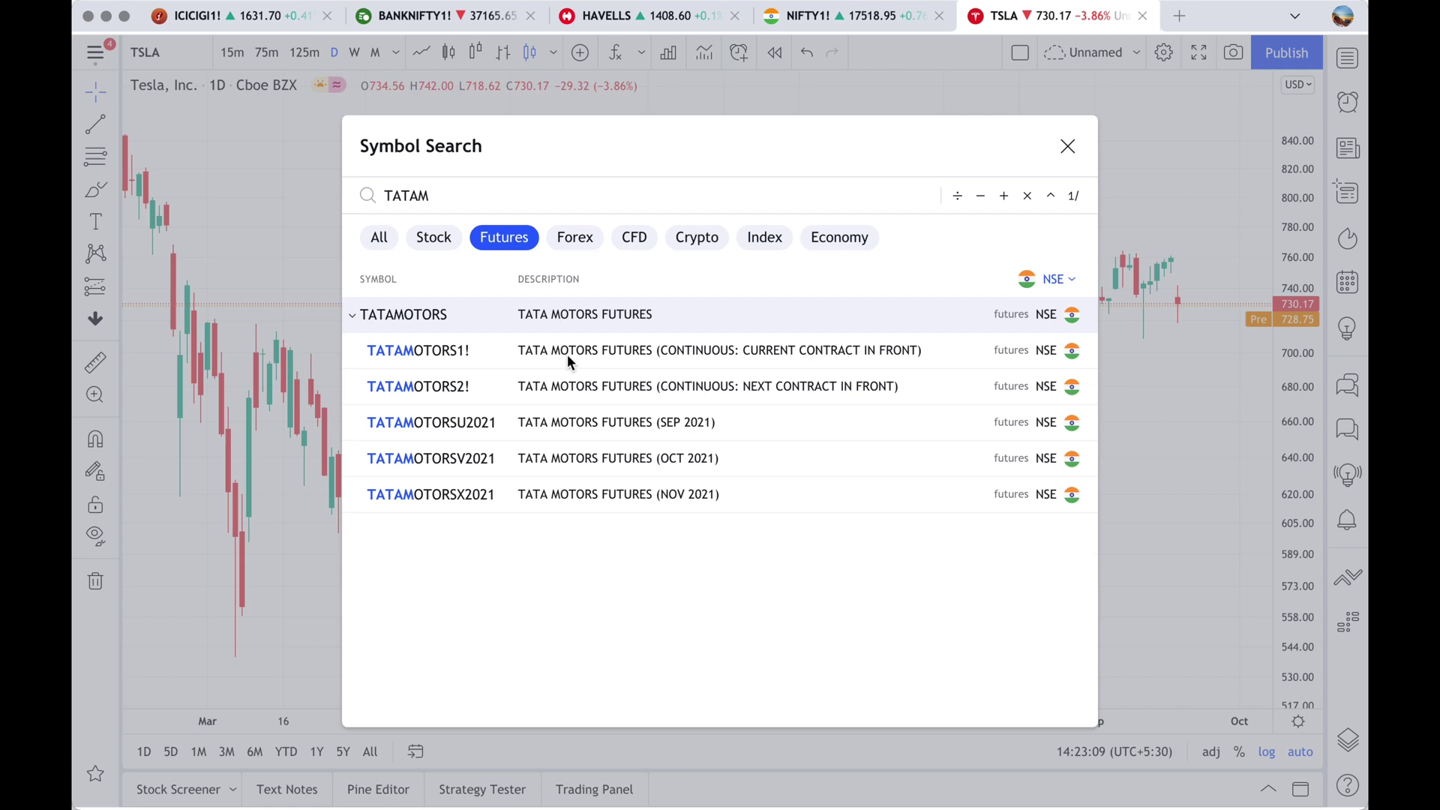
click(567, 354)
scroll(569, 367, down, 5)
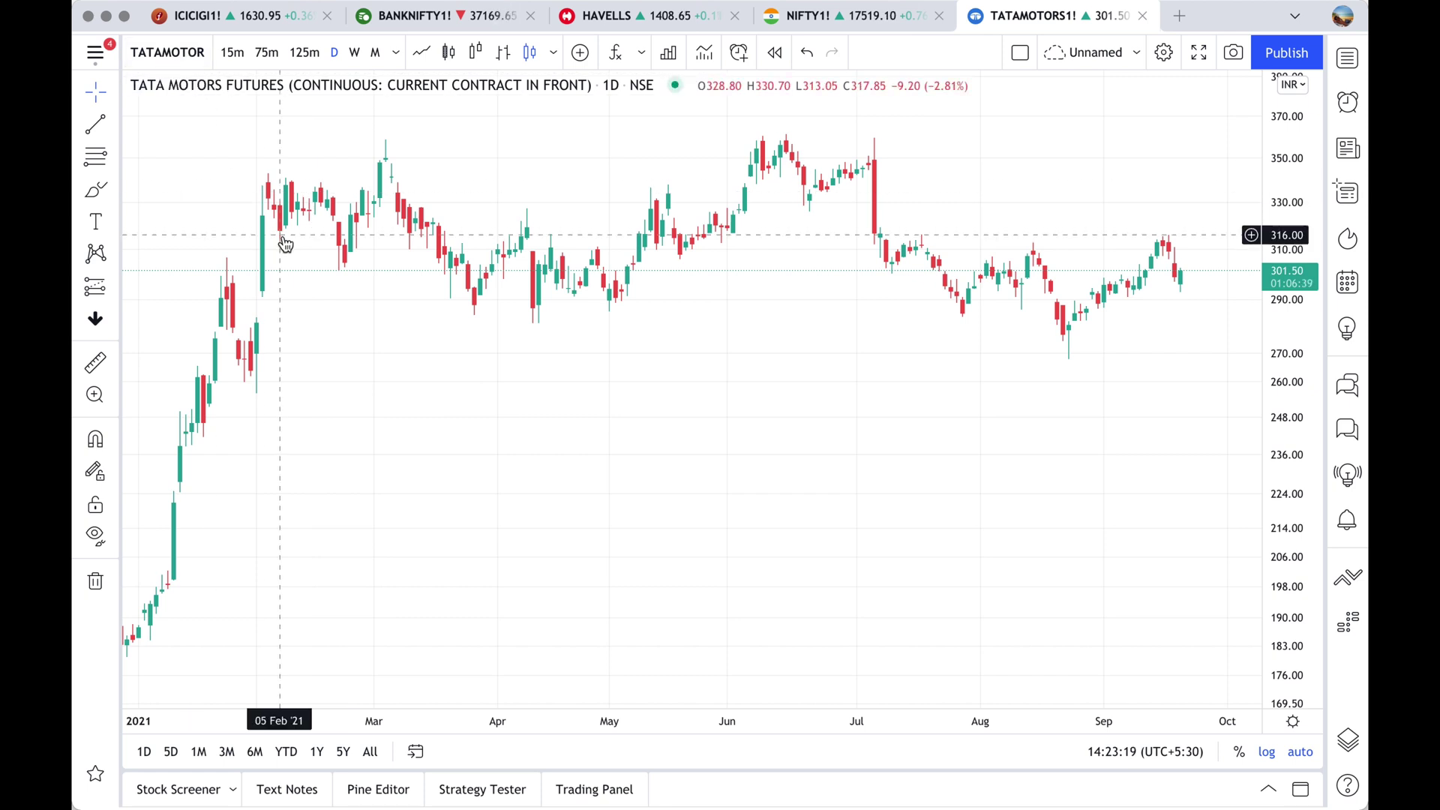
Open the Watchlist panel and load the 5. GLOBAL MARKETS watchlist
click(1348, 58)
click(1080, 56)
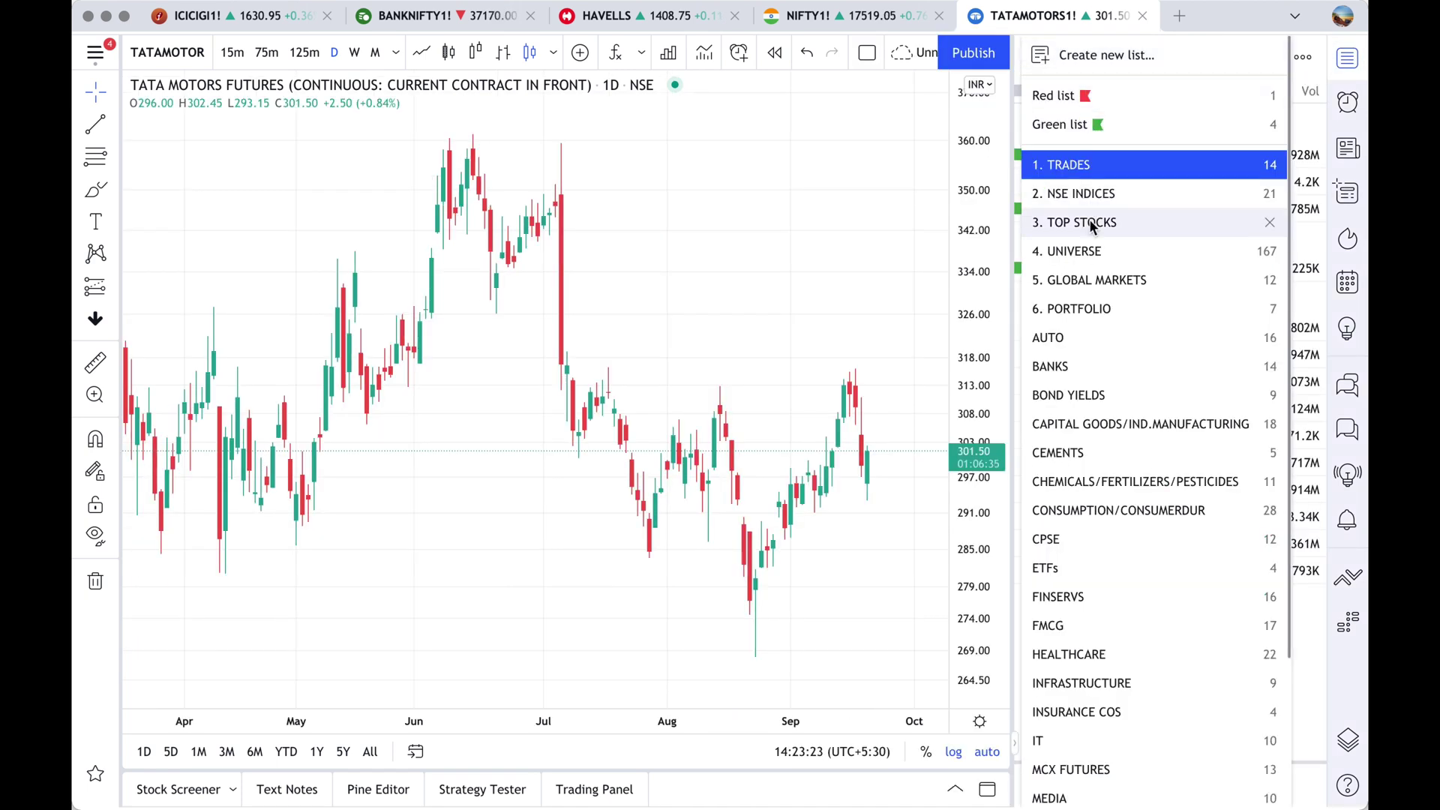
click(1089, 280)
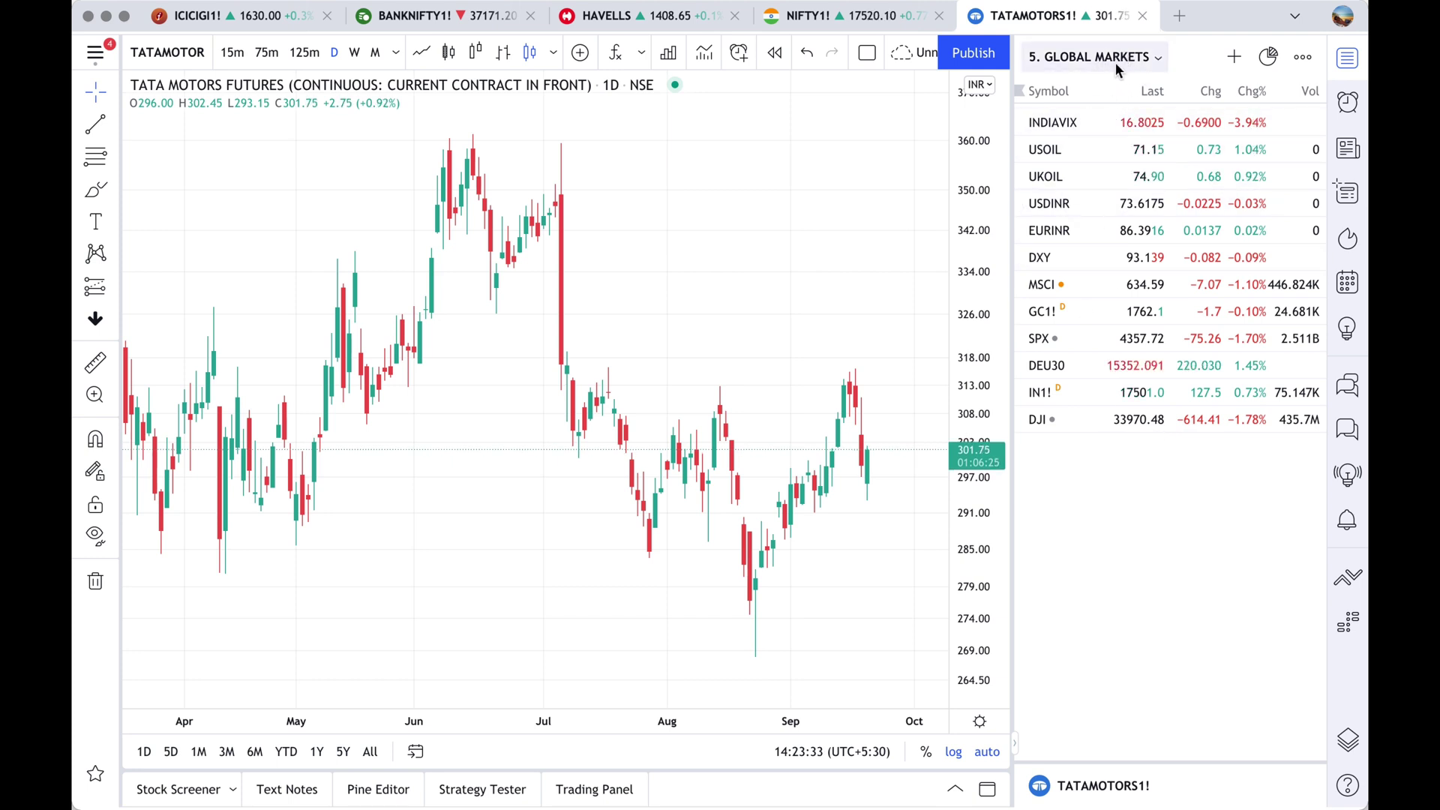
Chart DJI, IN1! and GC1! in turn, finishing on DXY, the U.S. Dollar Currency Index
click(1059, 424)
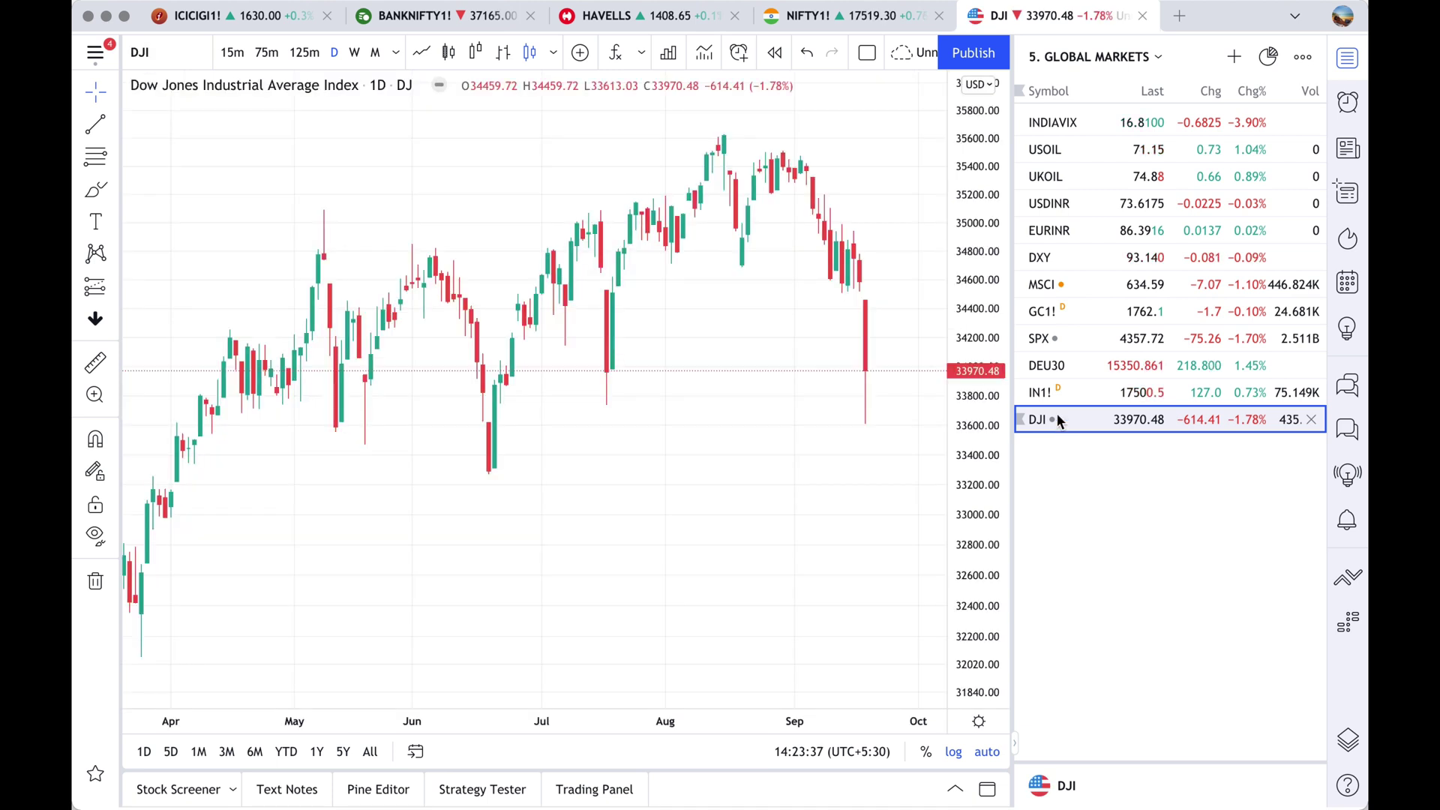
click(1055, 393)
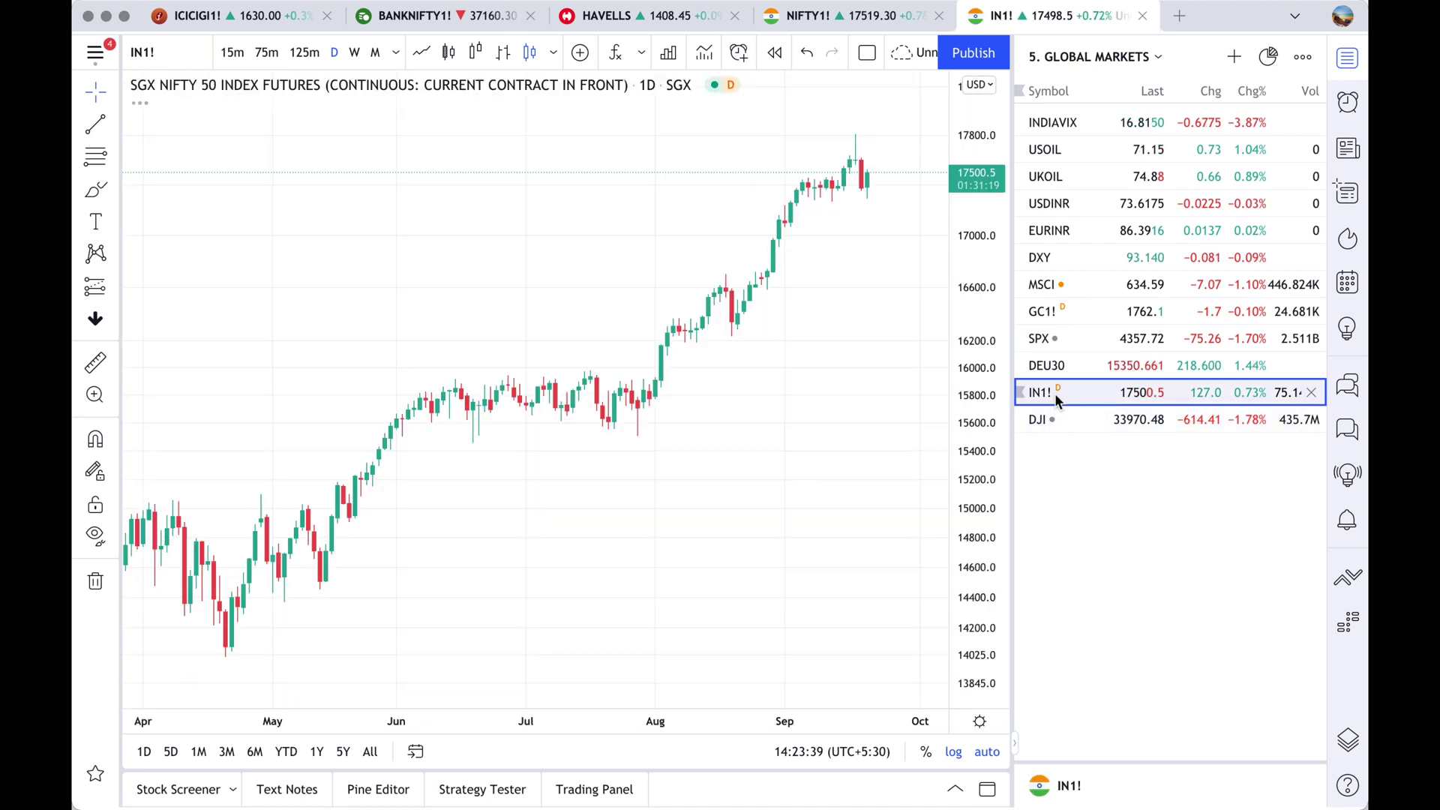
click(1049, 318)
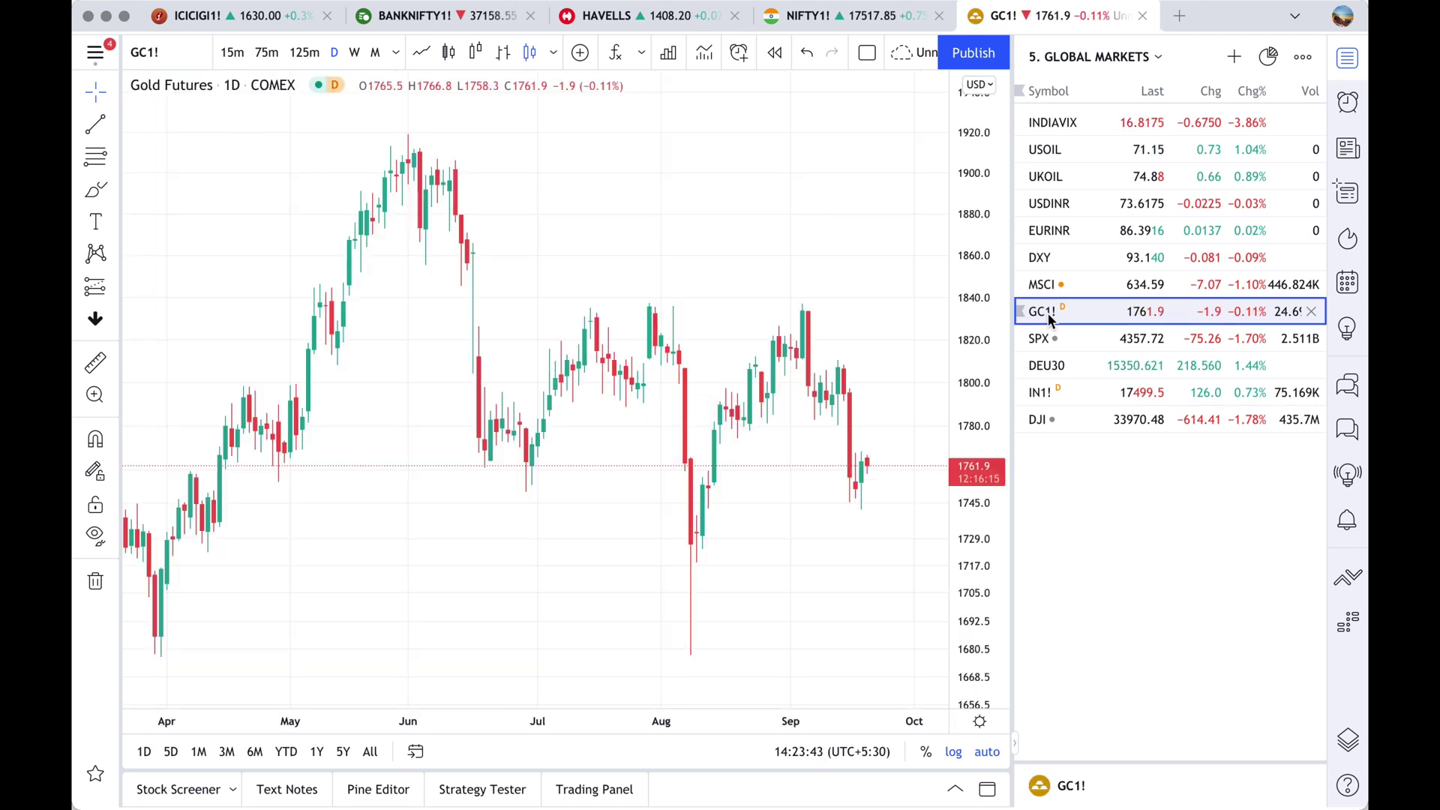
click(1050, 260)
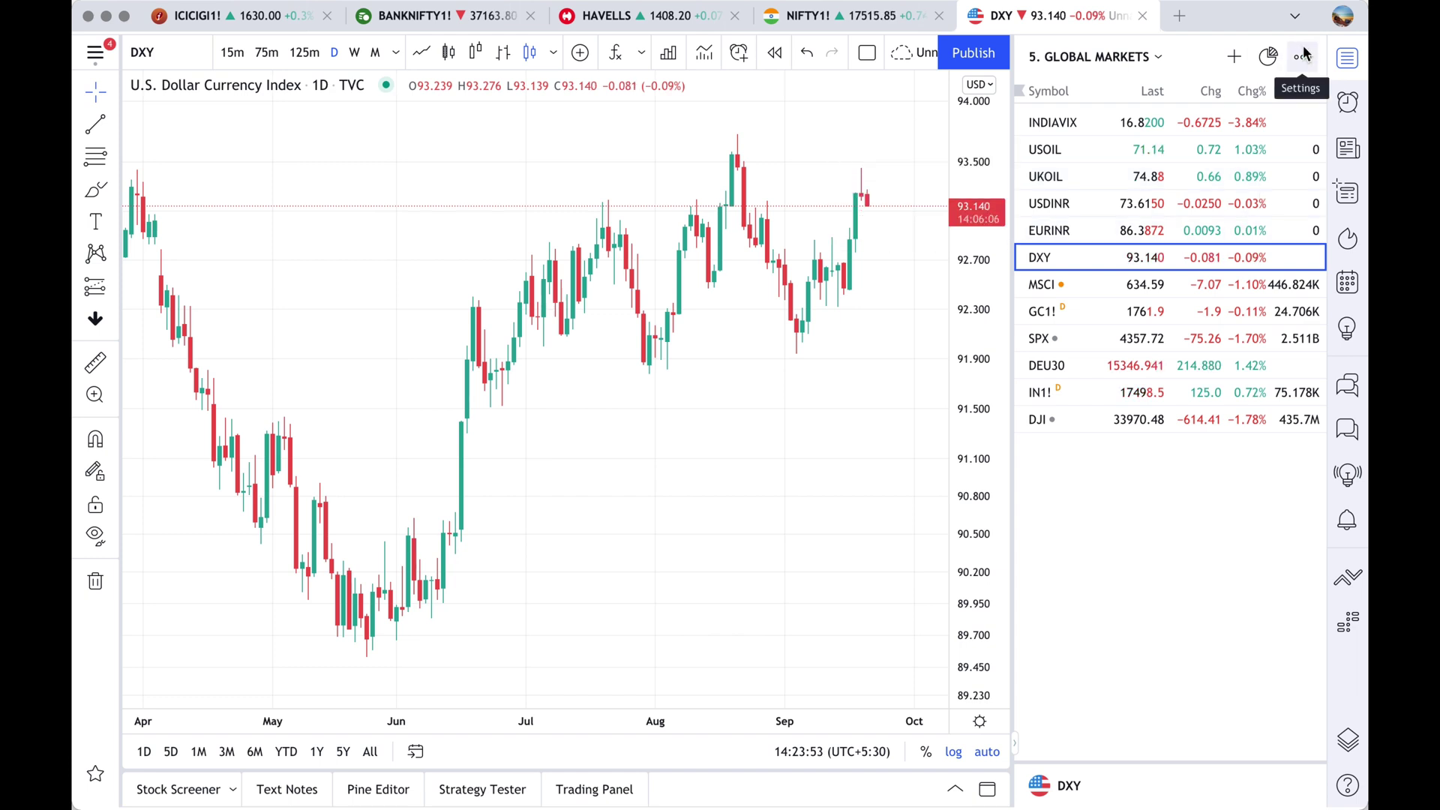
In the Add symbol dialog, search for '500' among Index symbols
click(1236, 57)
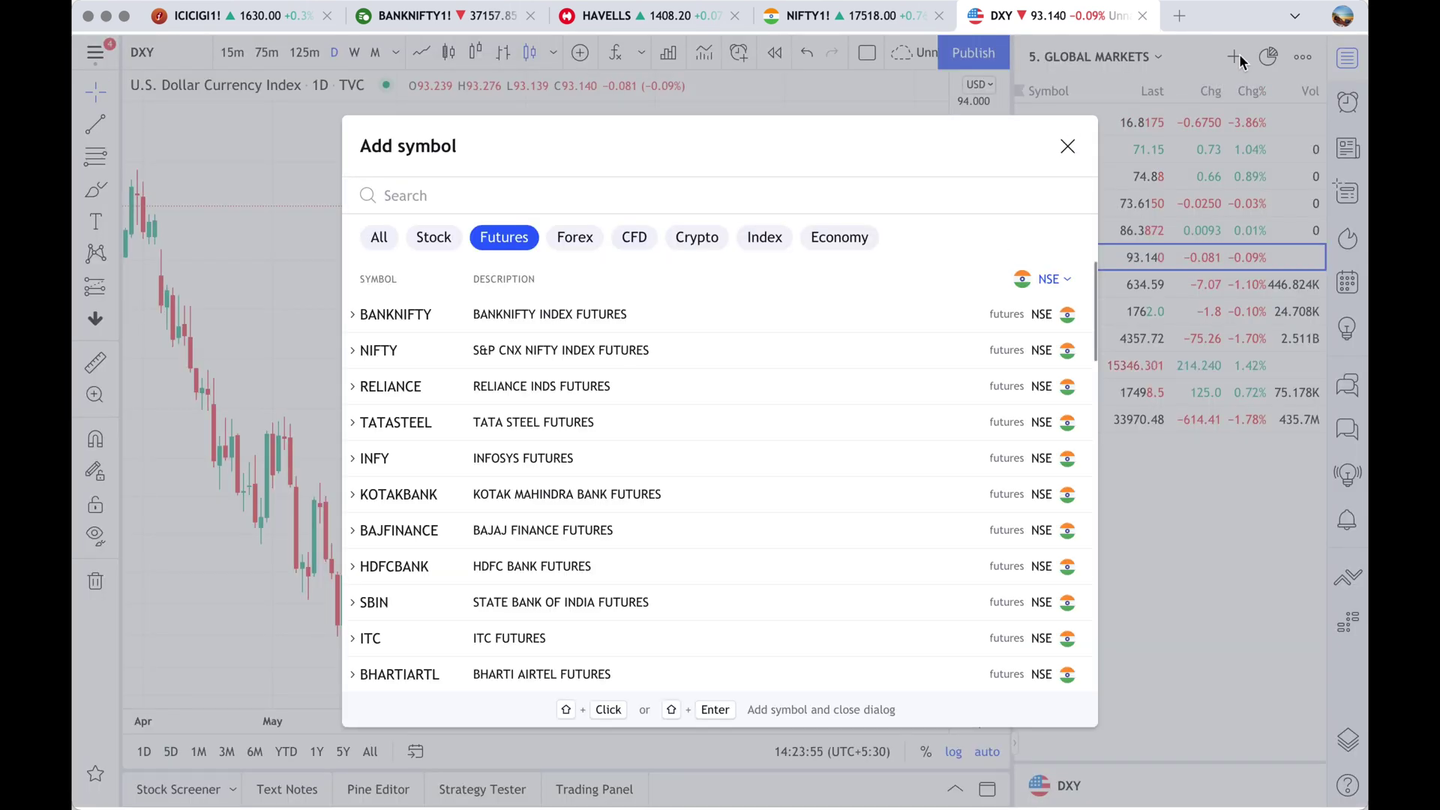
click(1237, 60)
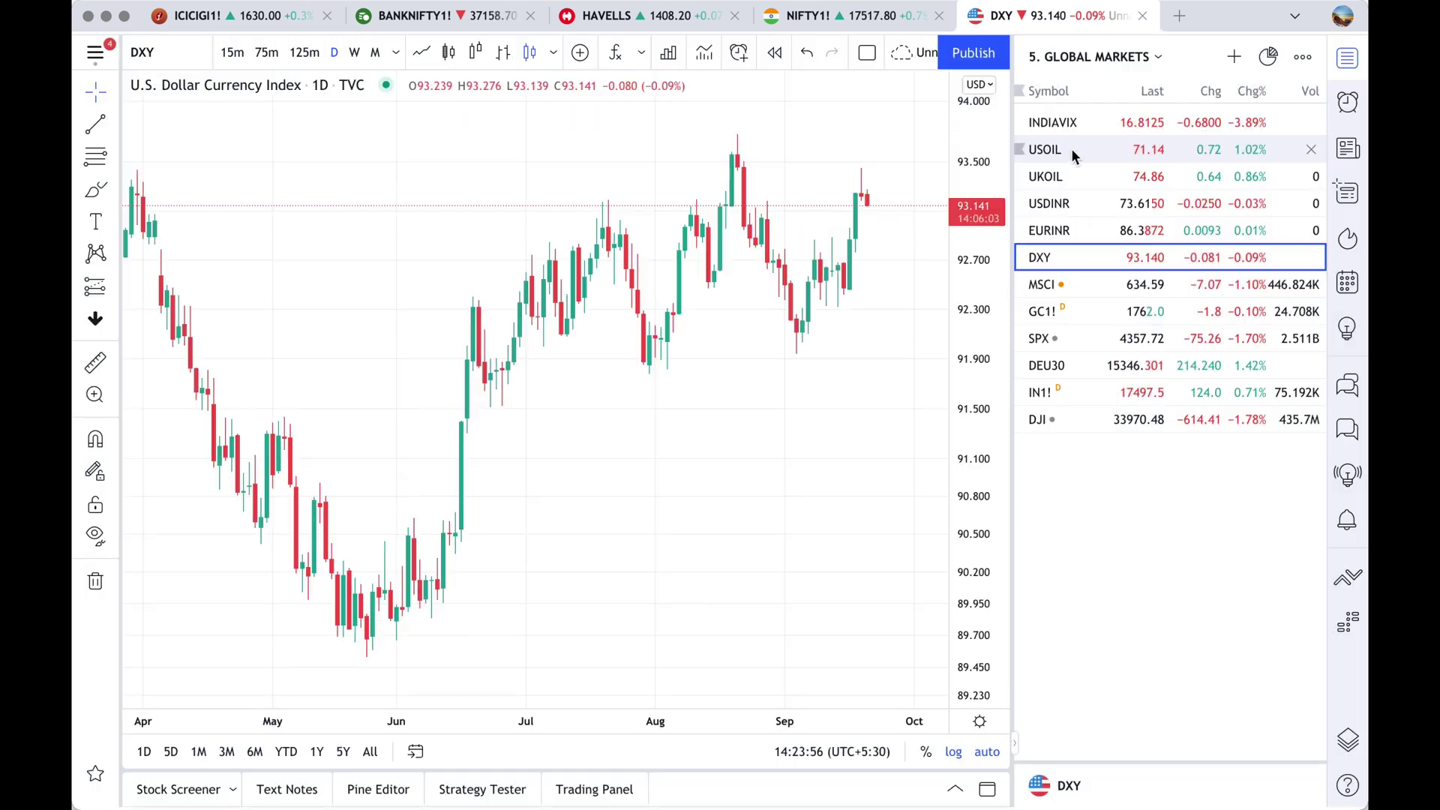
click(1235, 58)
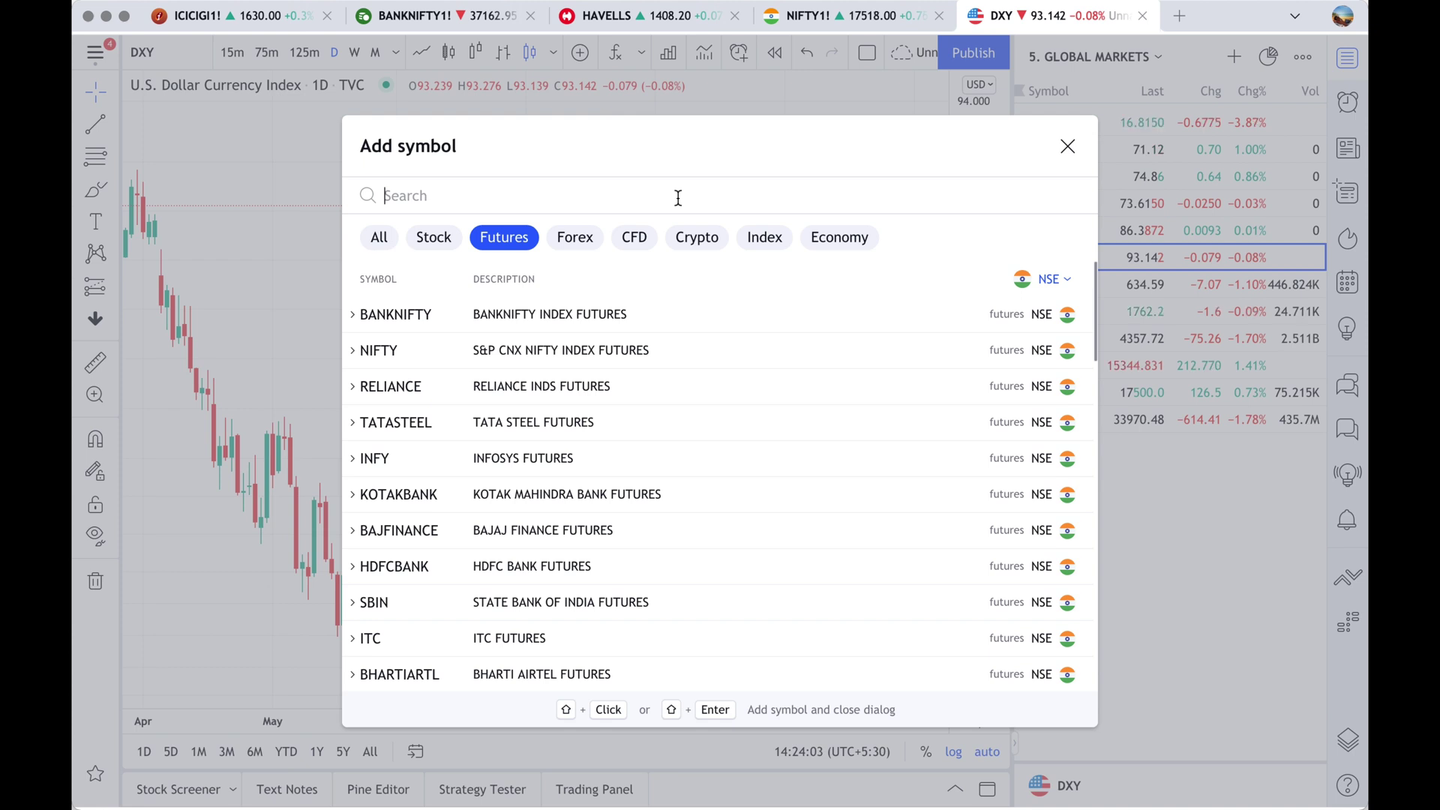
click(385, 238)
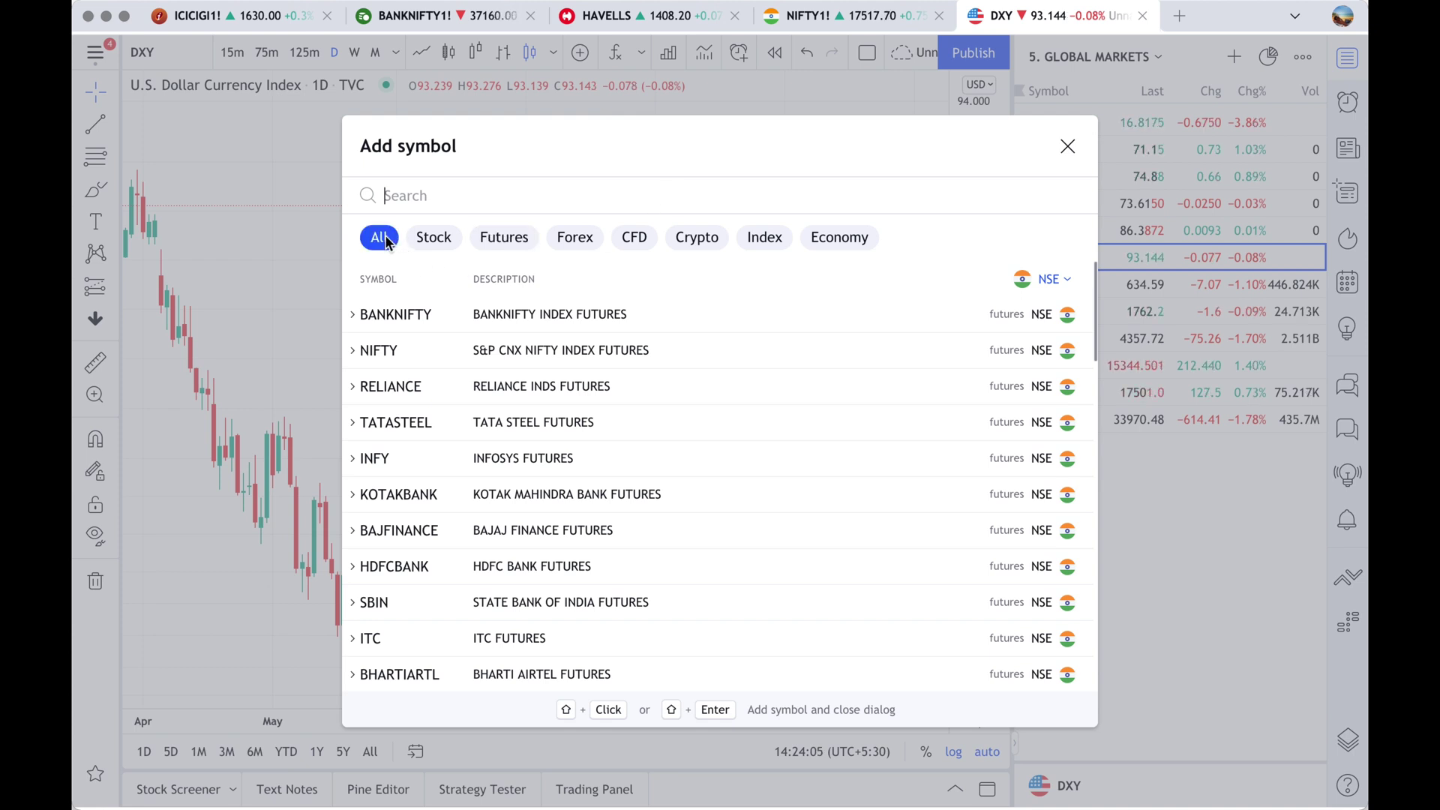
click(763, 237)
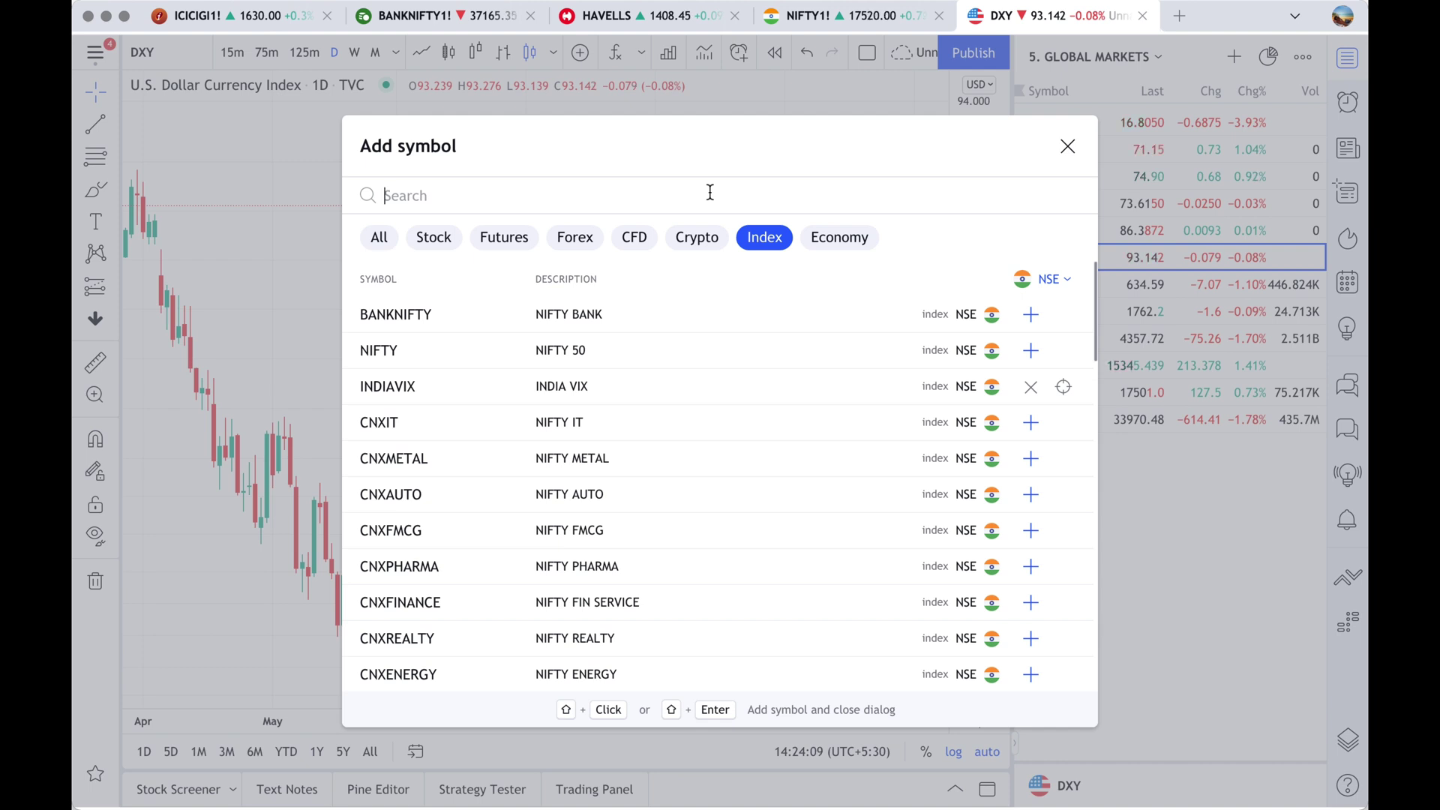
text(500)
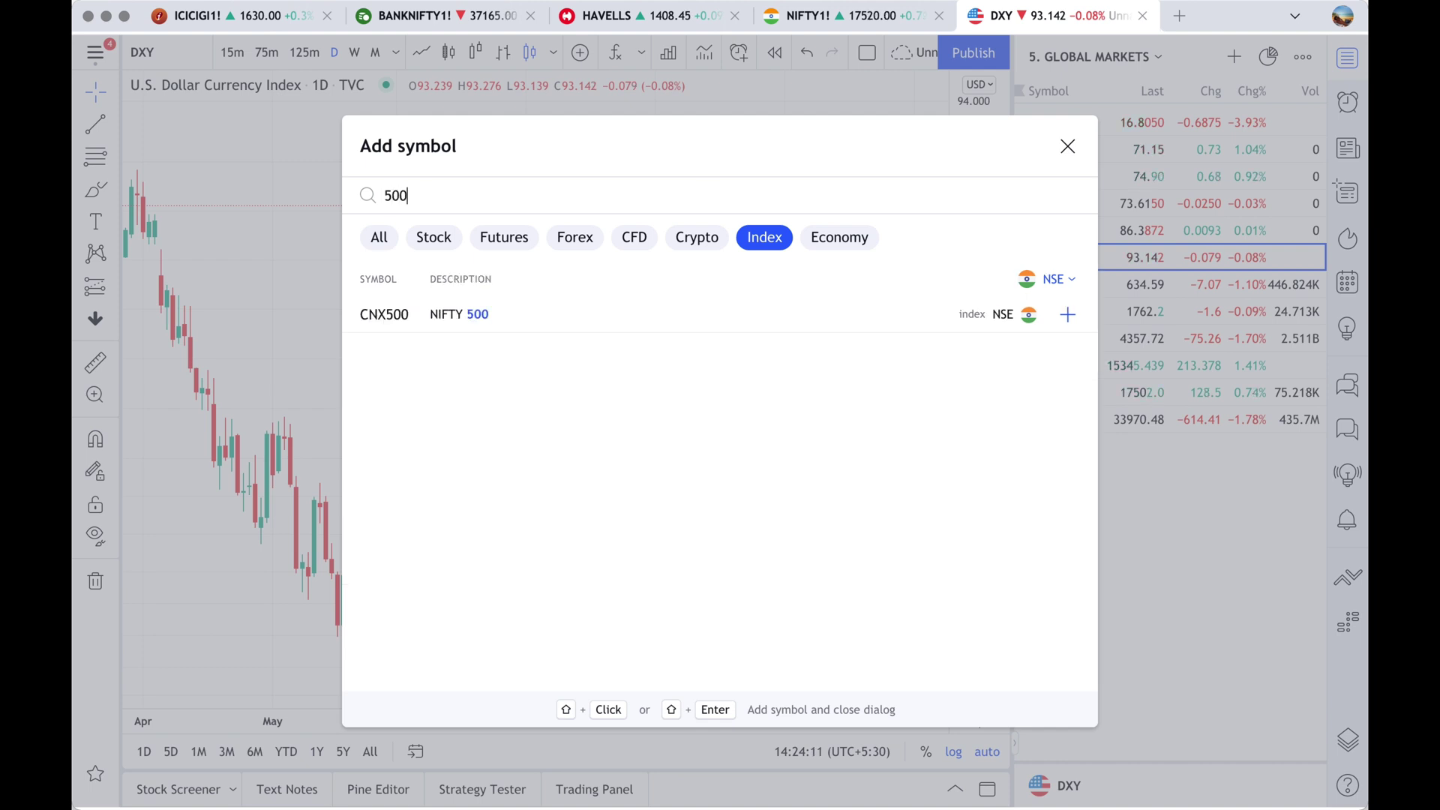
Widen the '500' search to all sources, close the dialog, and chart SPX from the watchlist
click(1048, 279)
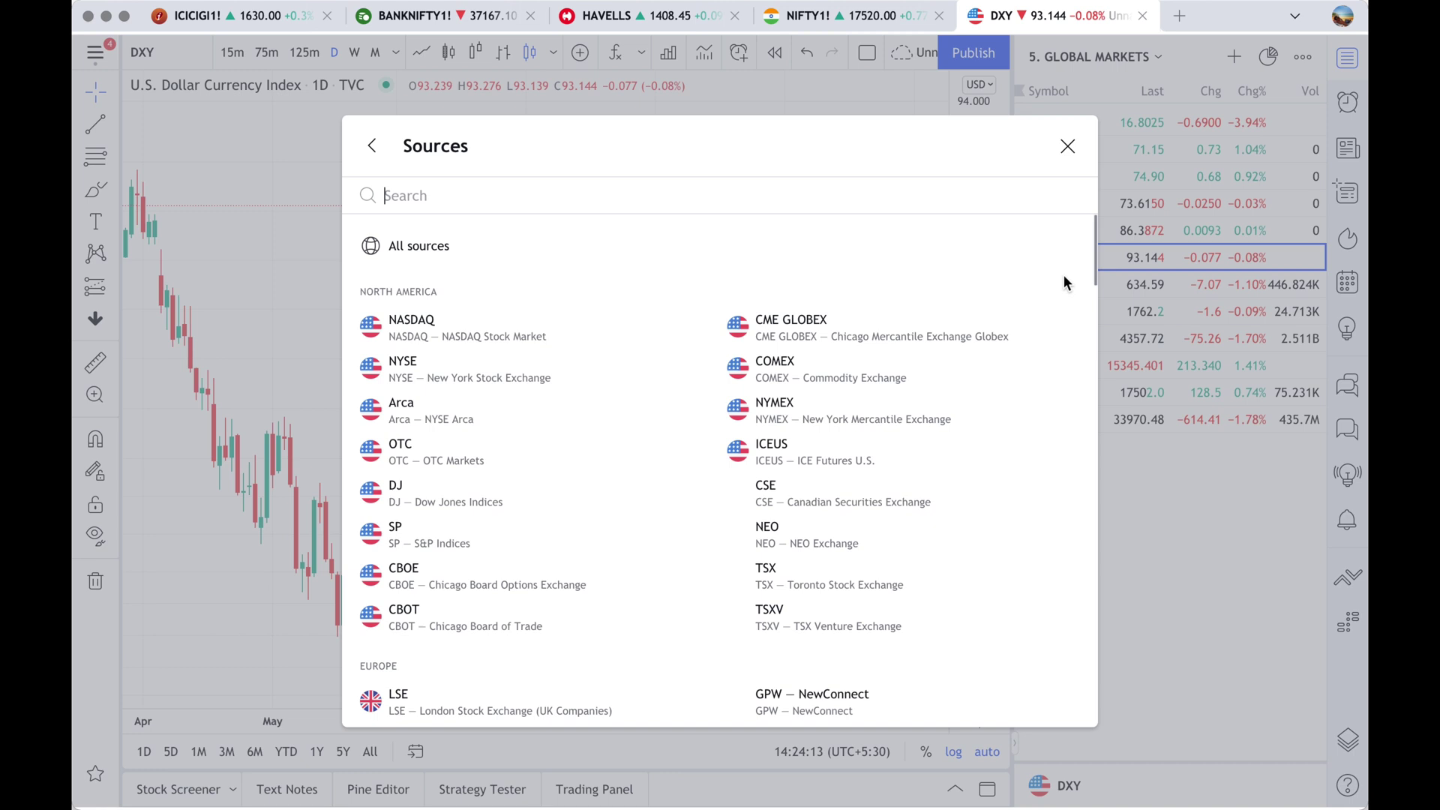
click(445, 261)
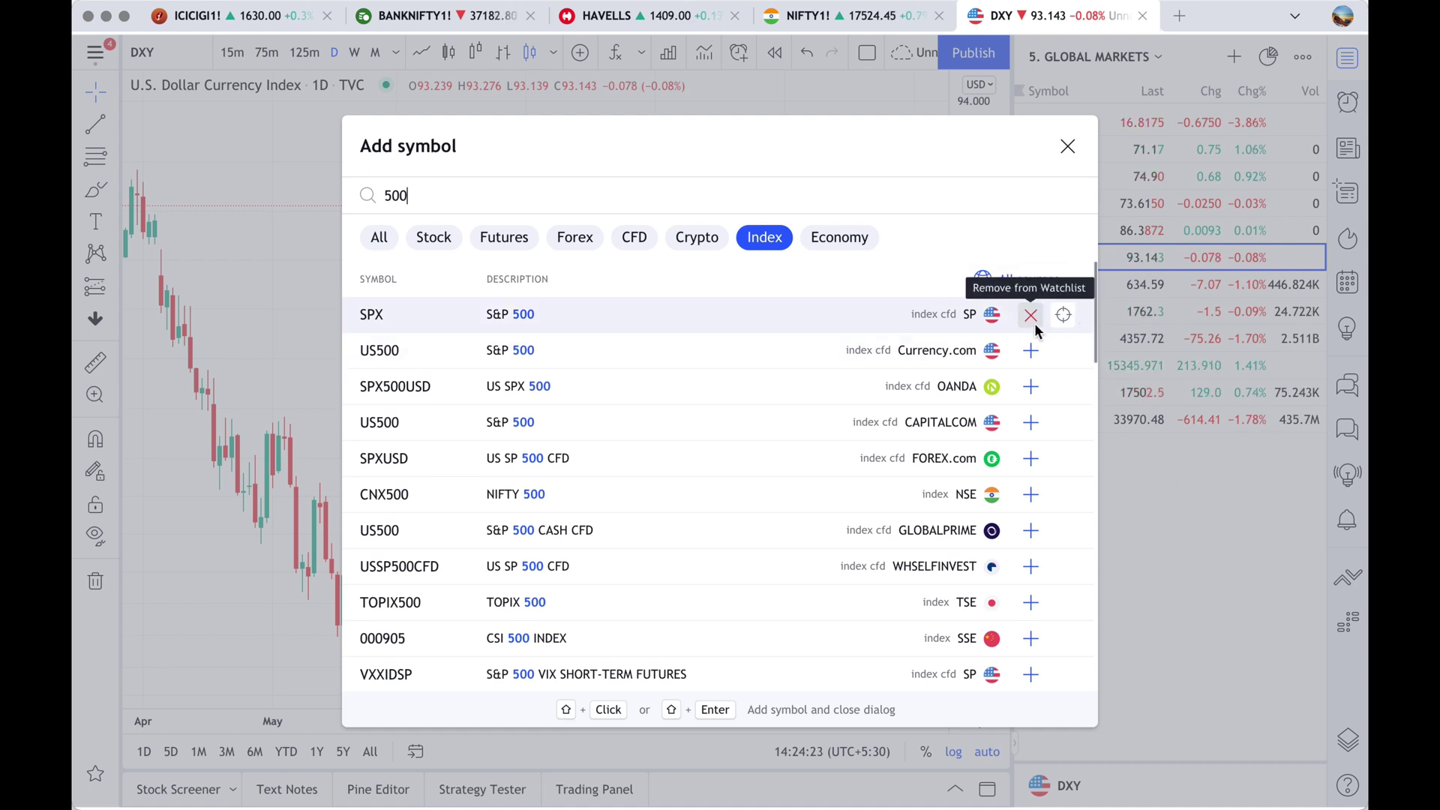
click(1066, 147)
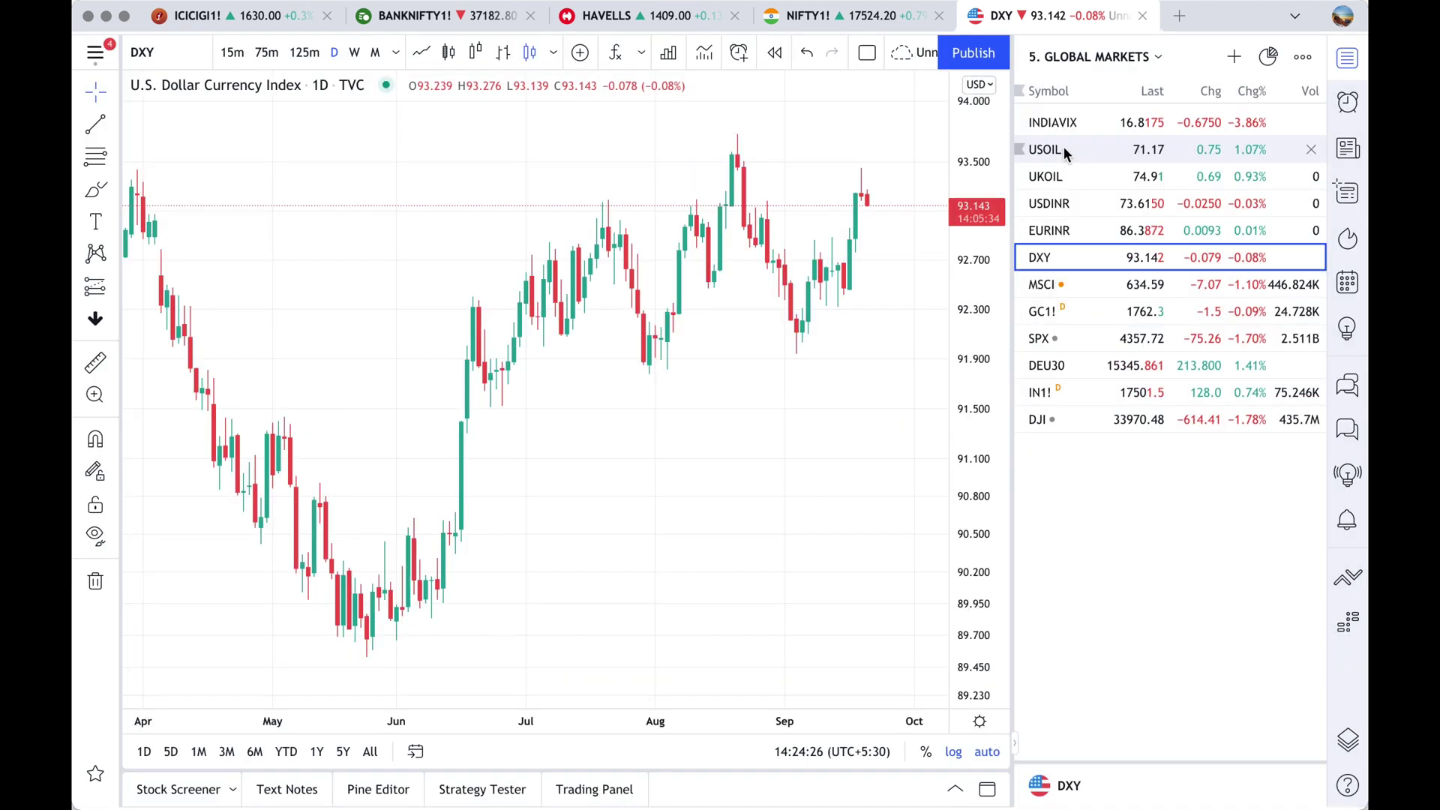
click(1053, 341)
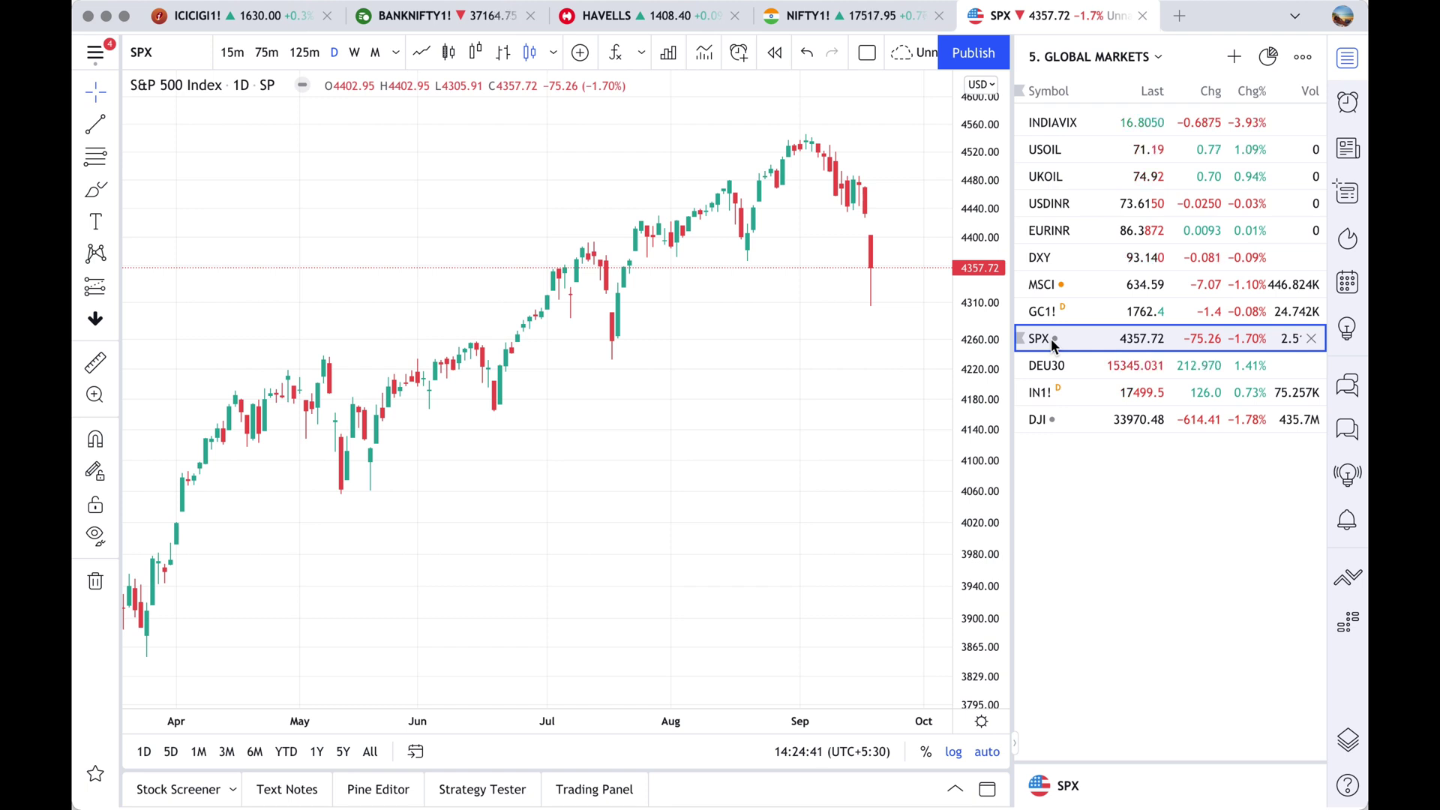
Collapse and re-expand the seconds, minutes, hours and days groups in the interval list
scroll(773, 437, right, 2)
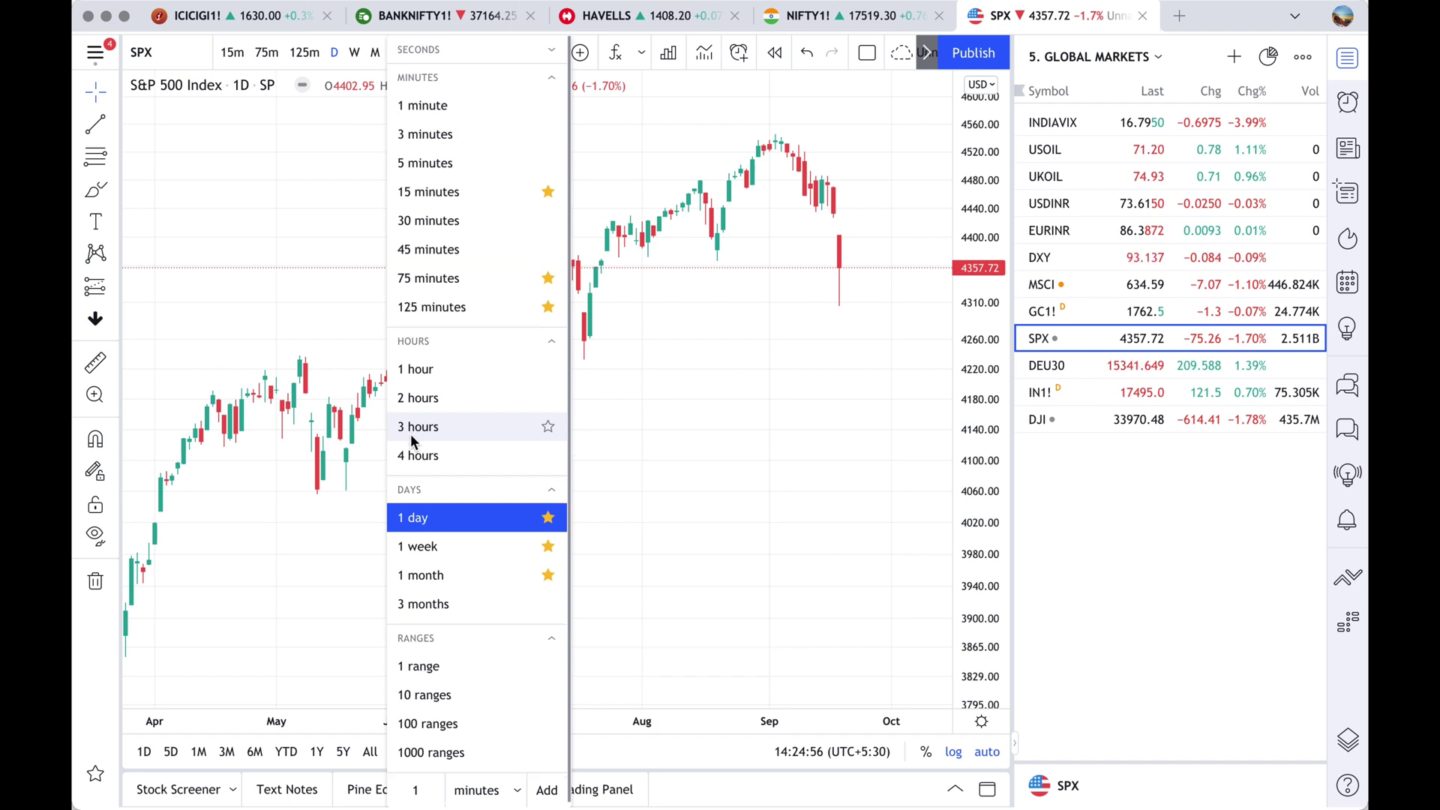
click(554, 51)
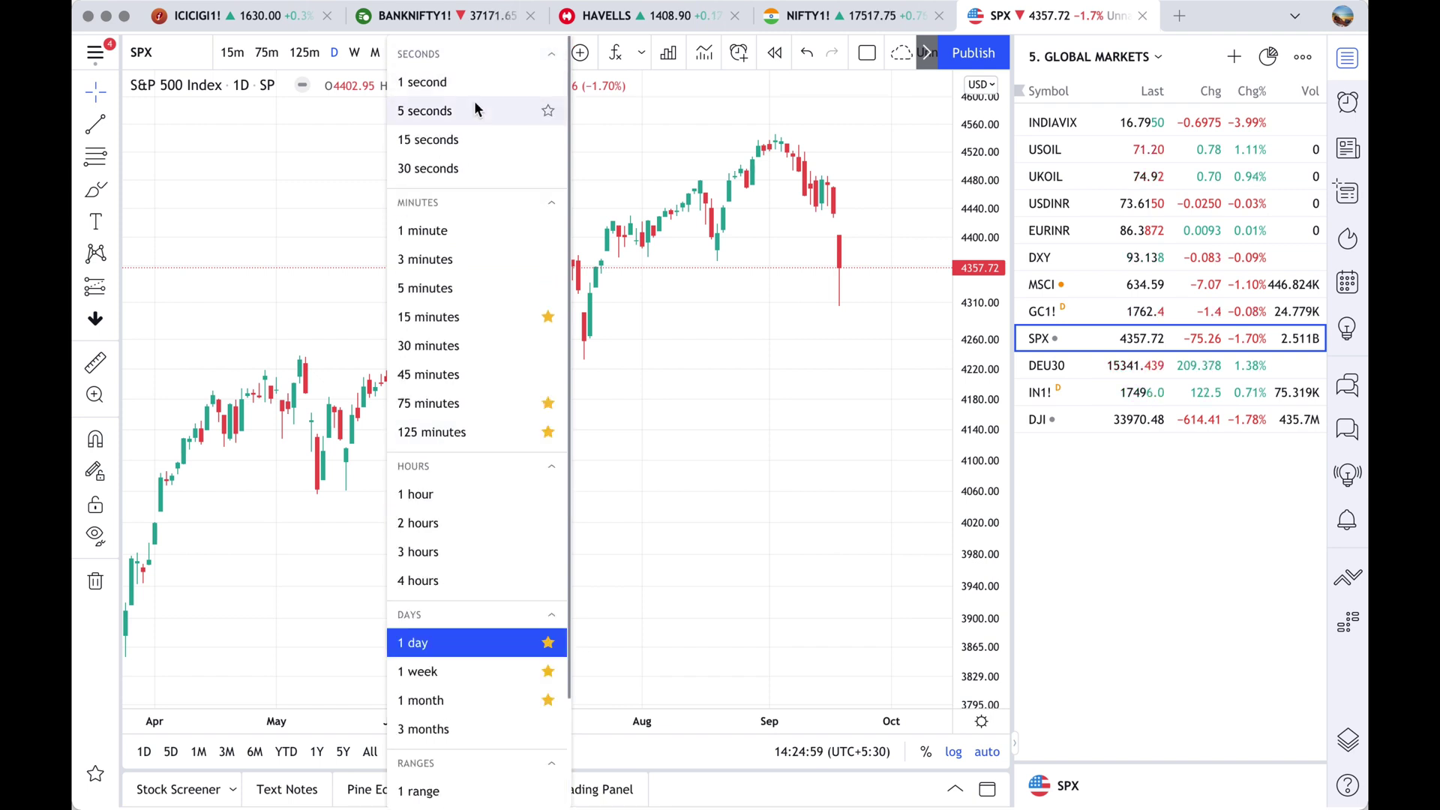
click(554, 55)
click(553, 83)
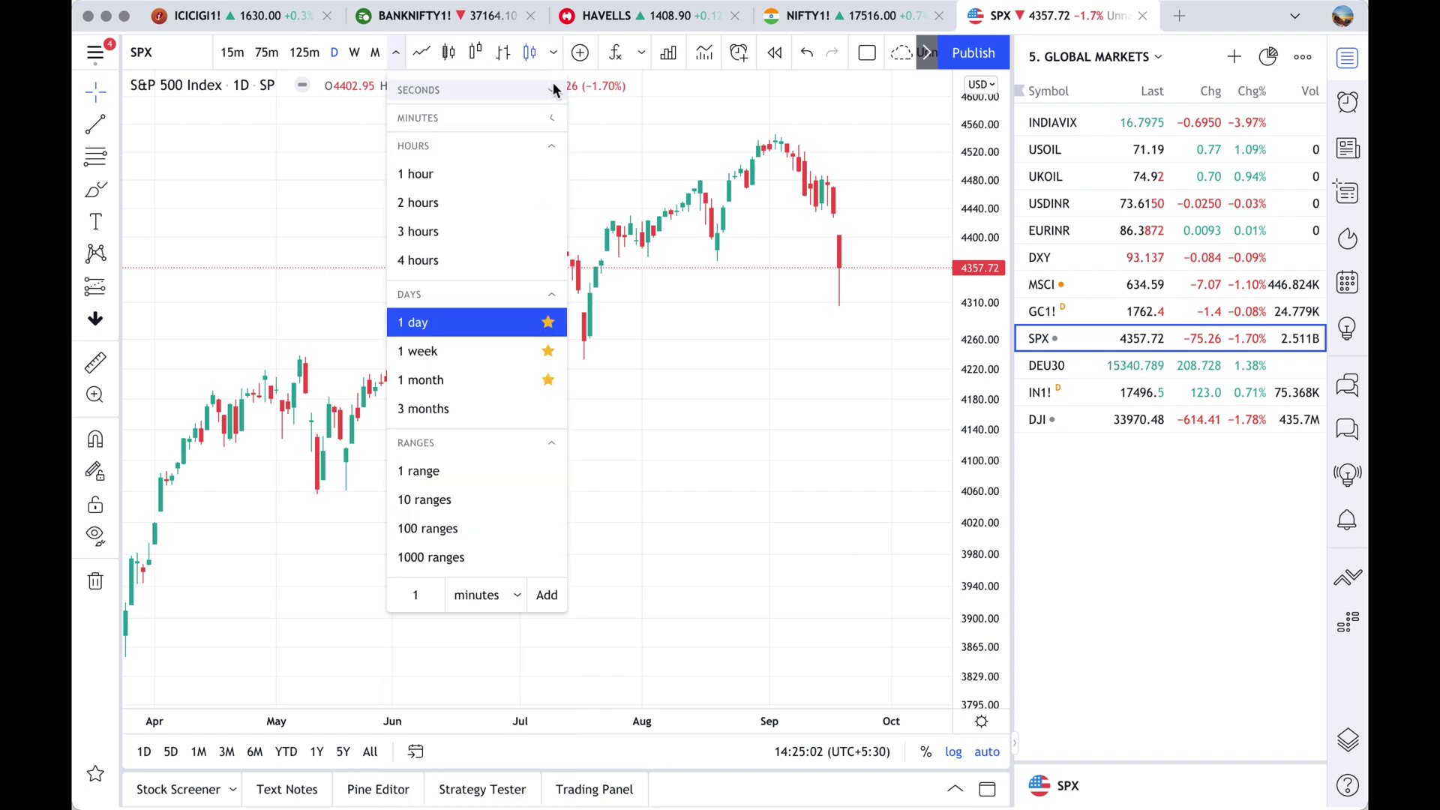
click(552, 146)
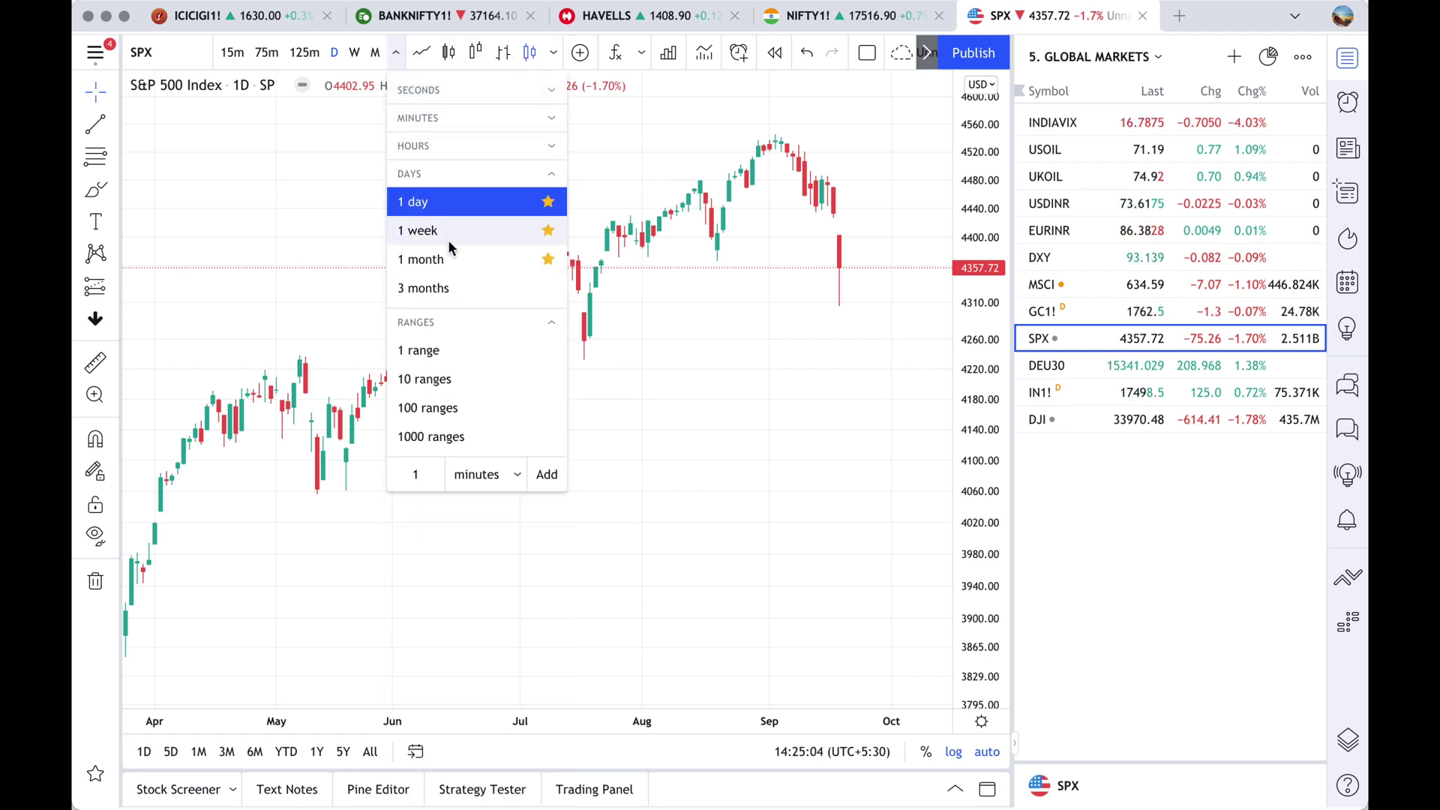
click(552, 173)
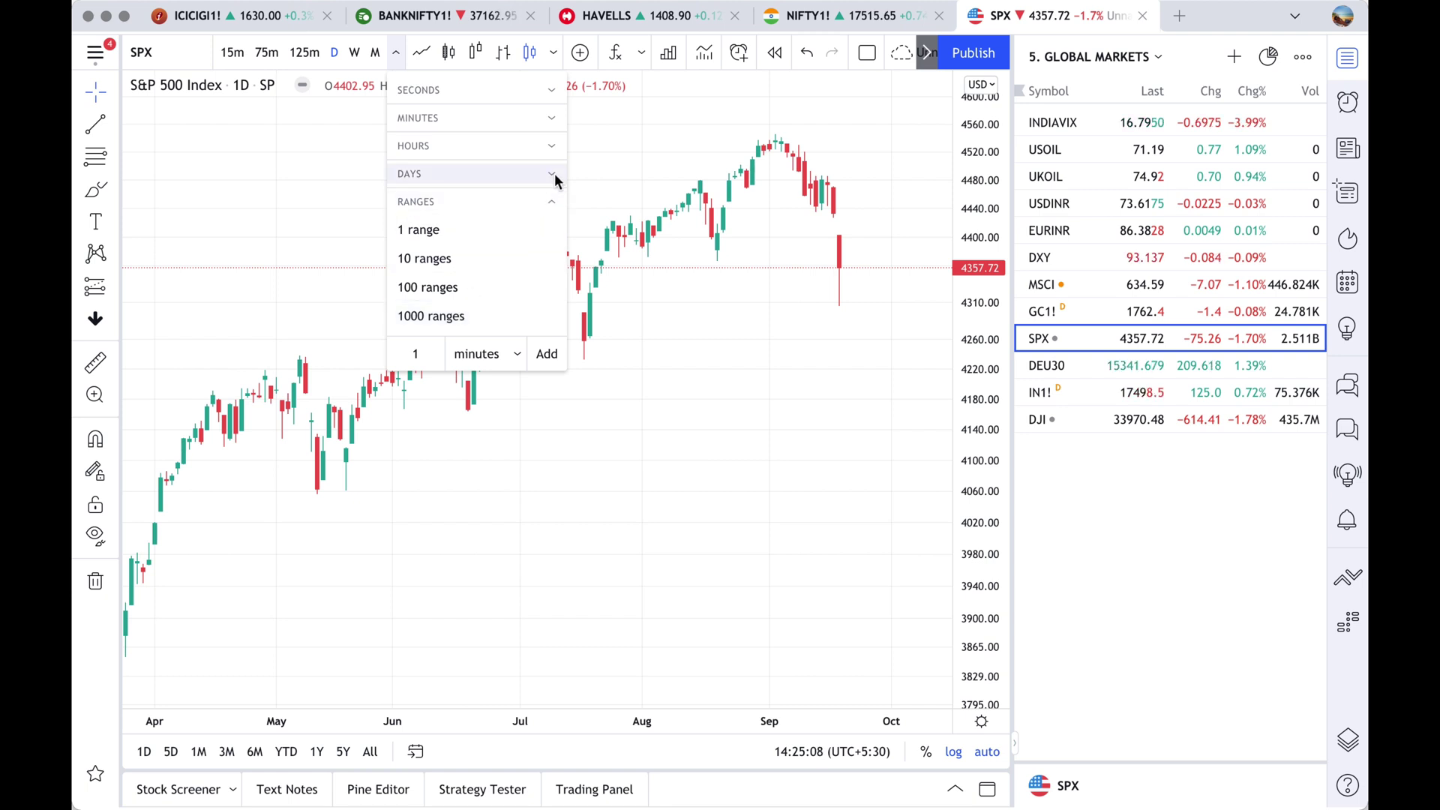
click(557, 91)
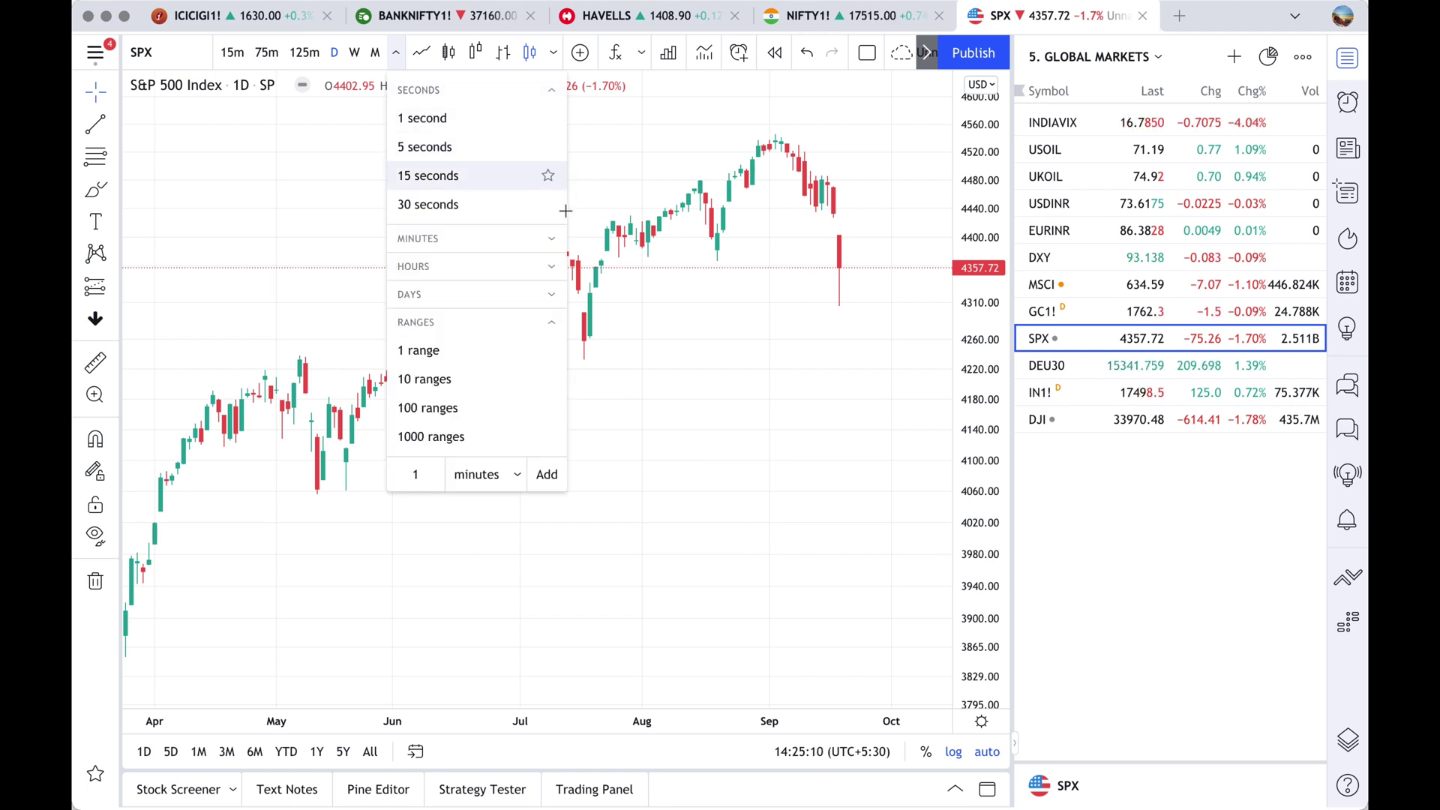
click(556, 237)
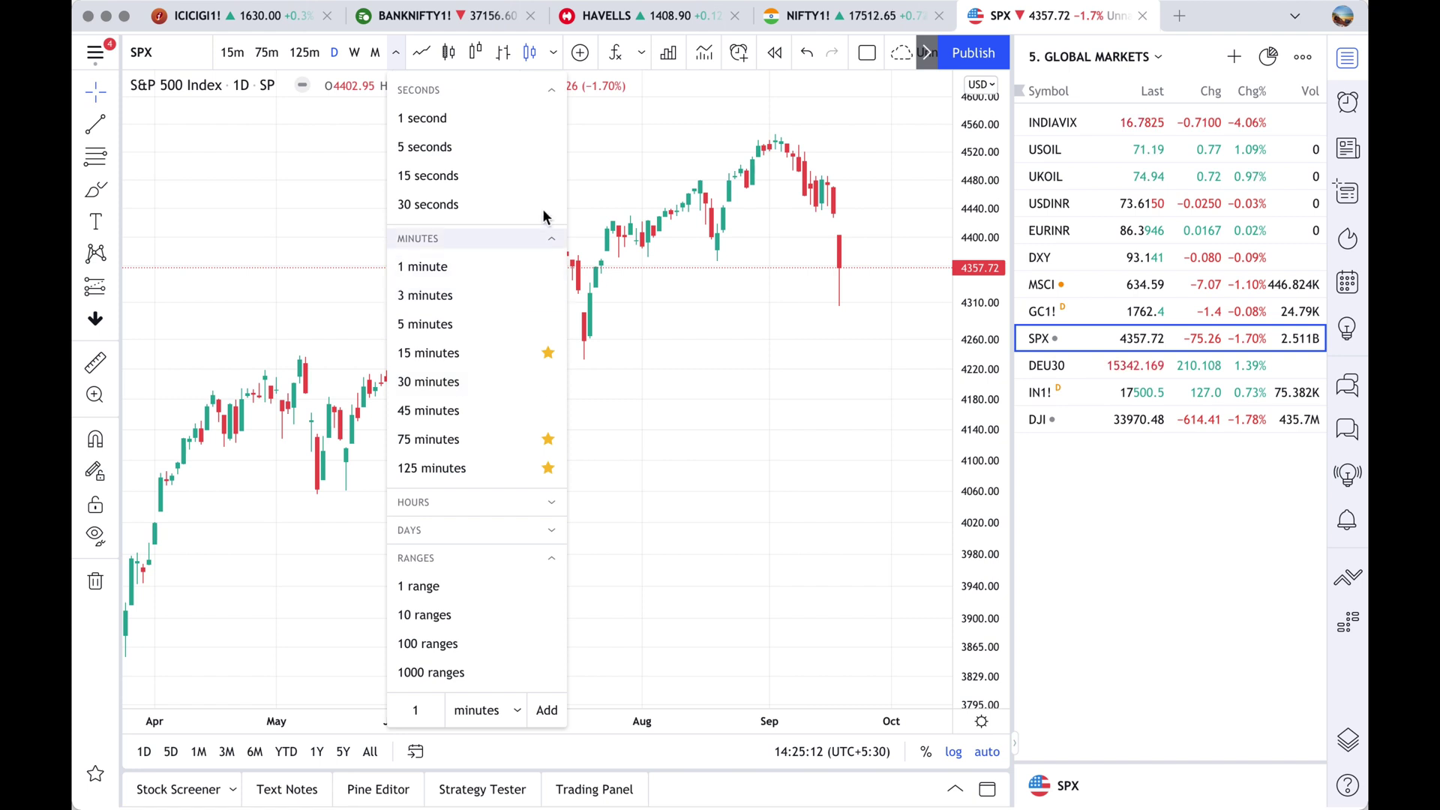
click(554, 96)
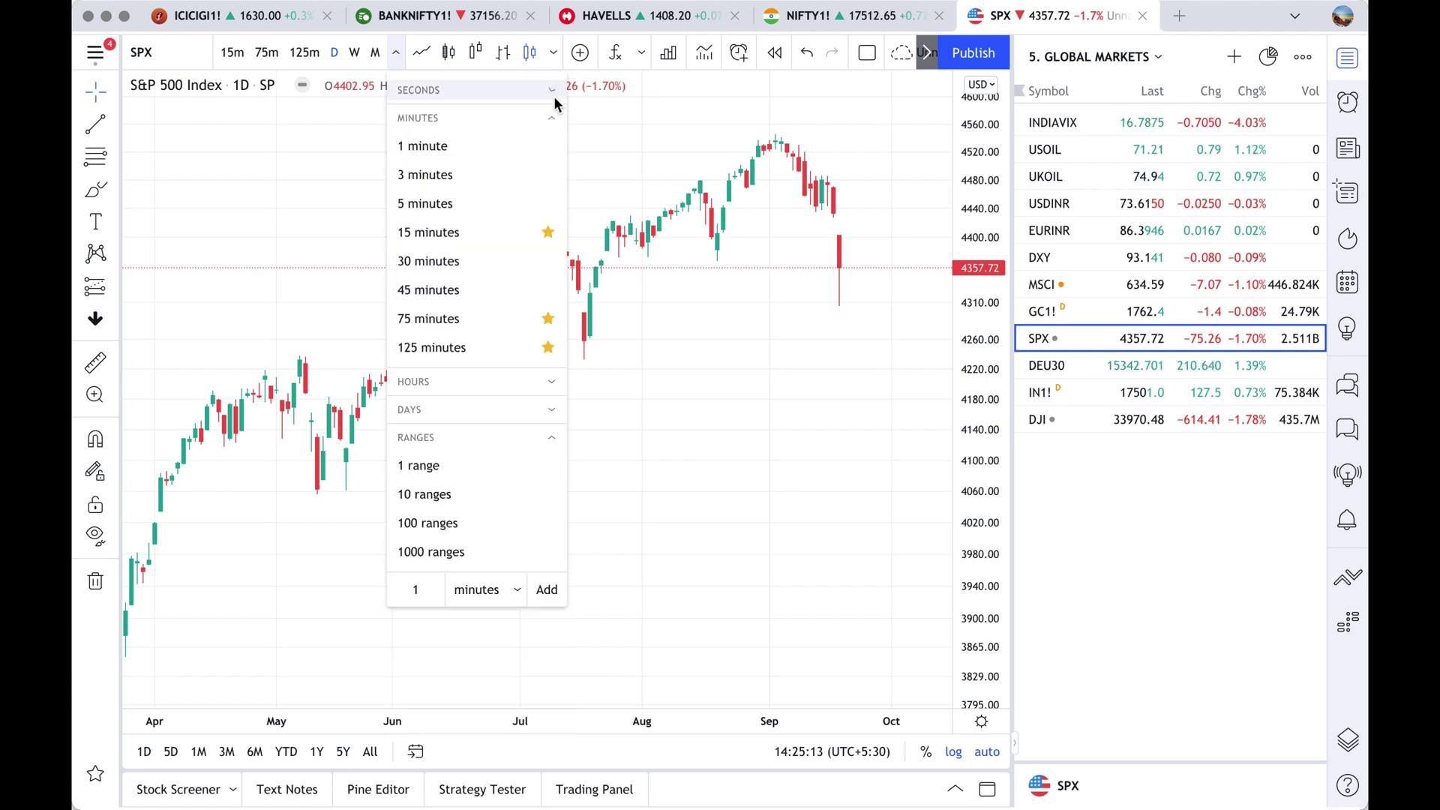
click(558, 383)
click(551, 532)
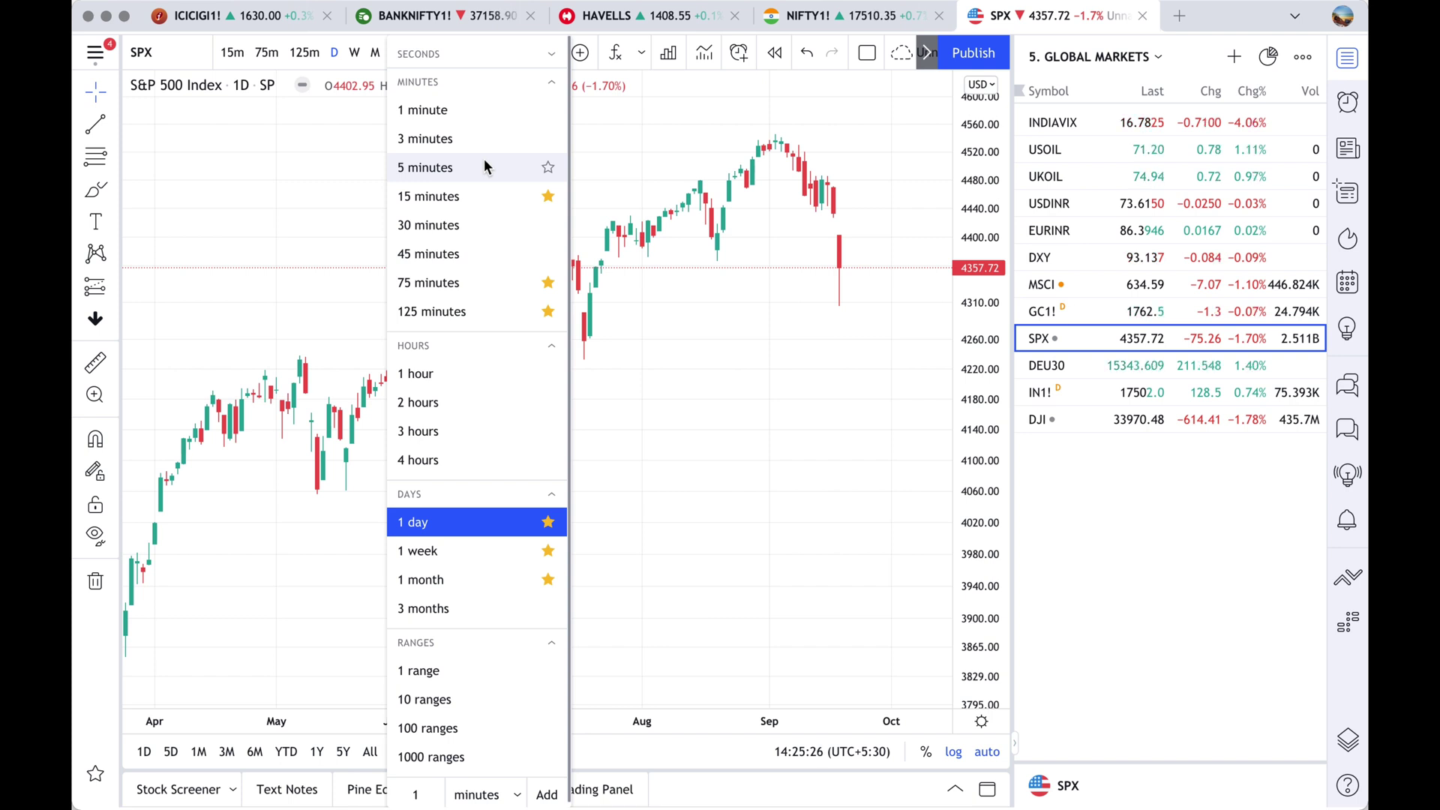
Close the interval list and open it again from the toolbar
scroll(473, 404, down, 1)
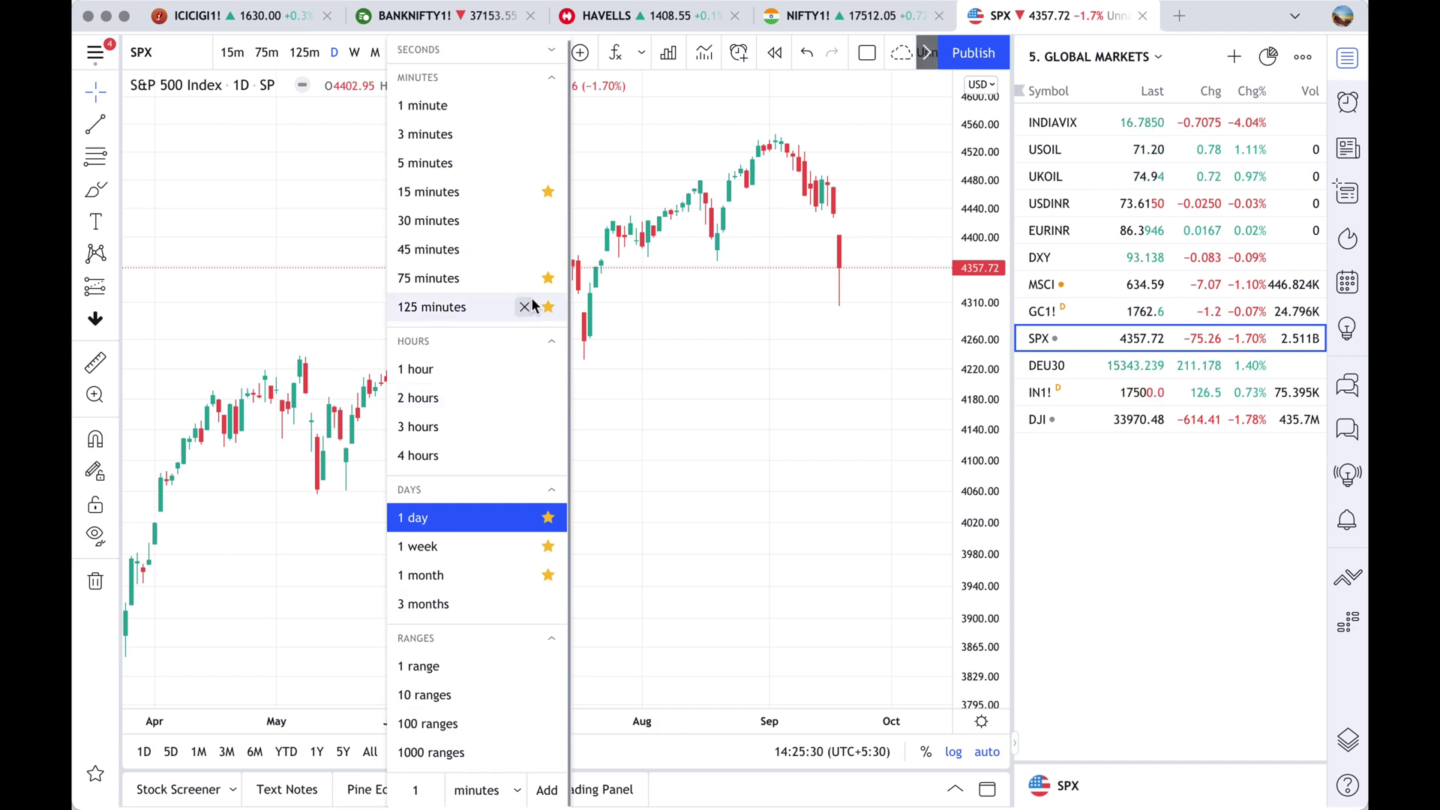
click(345, 235)
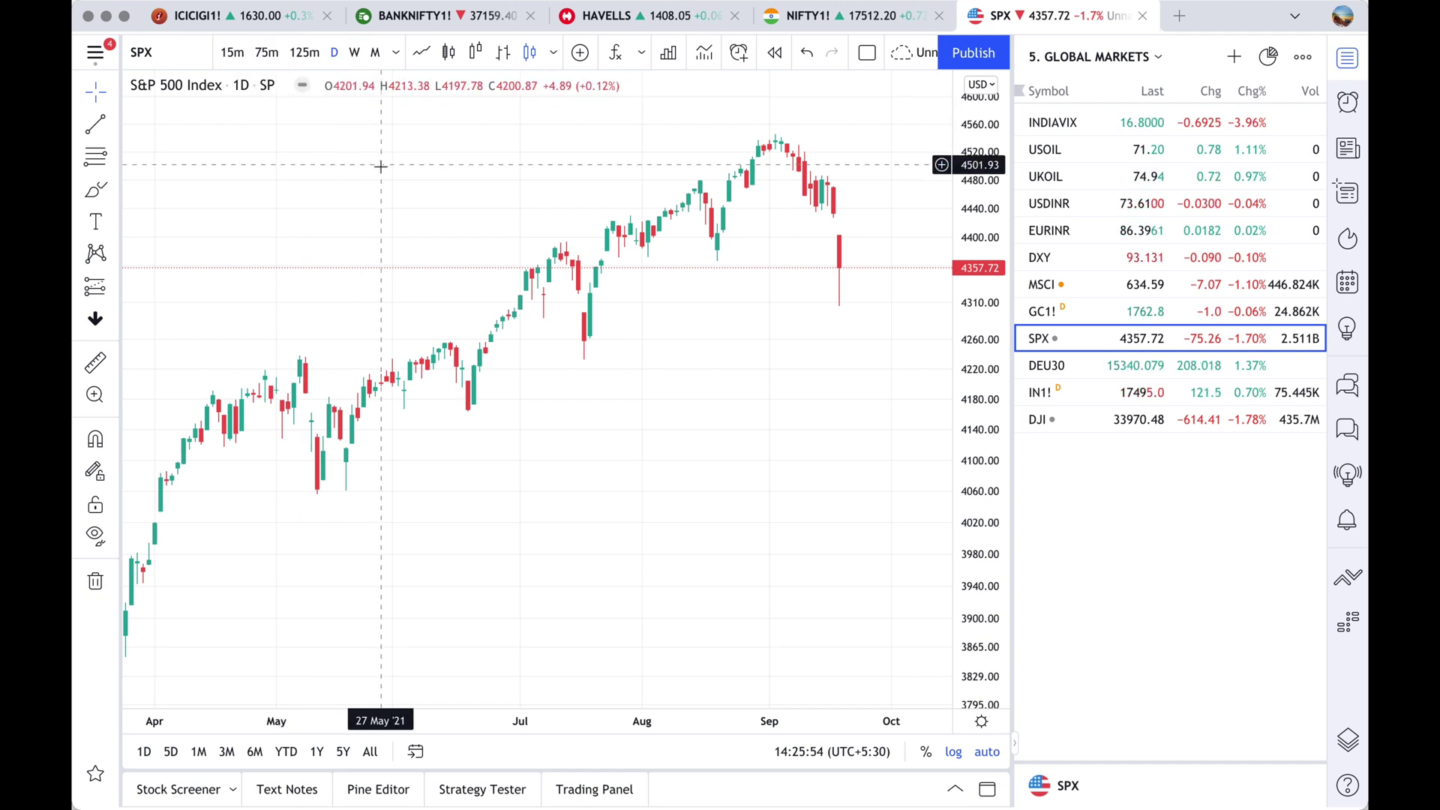
click(397, 52)
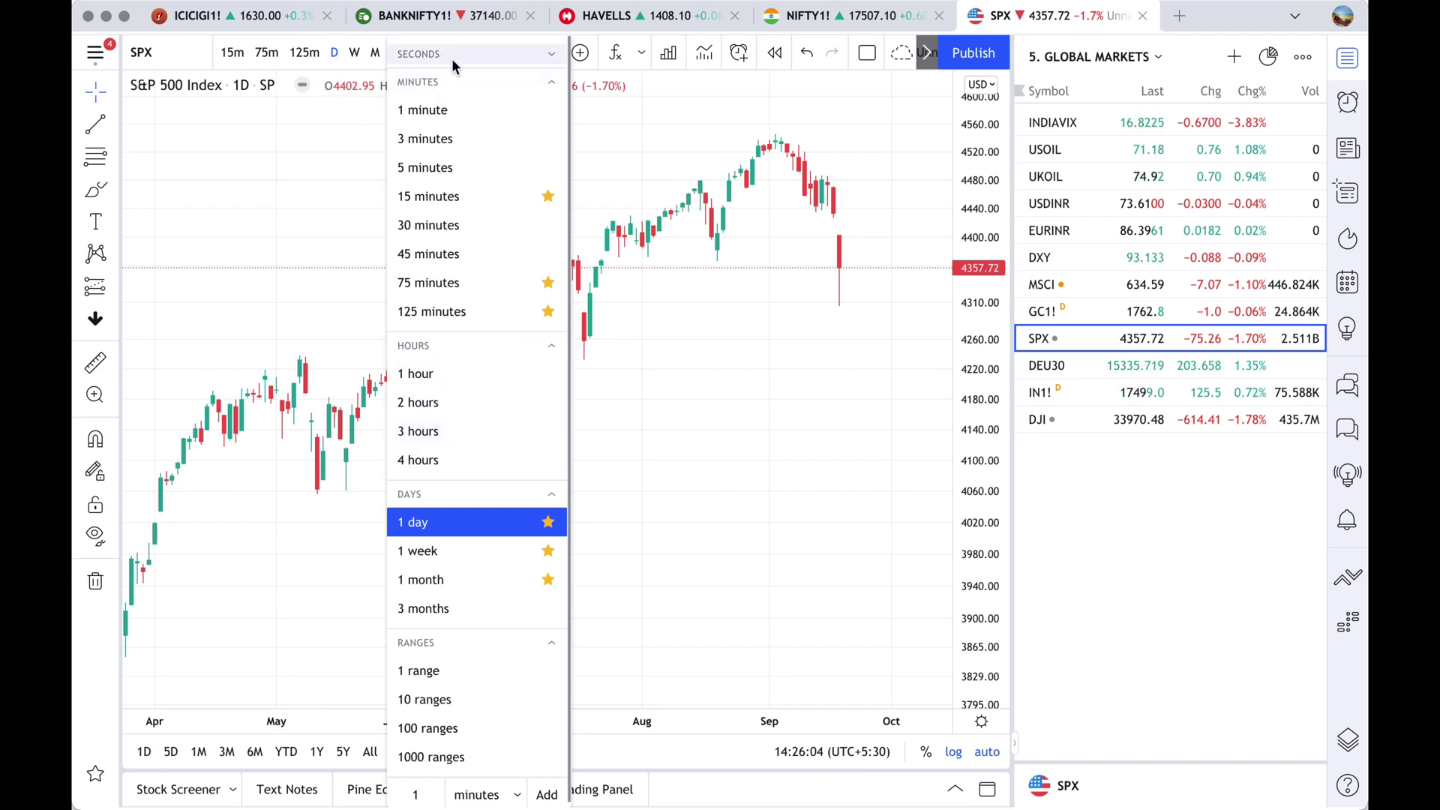
Reopen the interval menu and enter 19 in the custom interval field
click(347, 173)
click(396, 57)
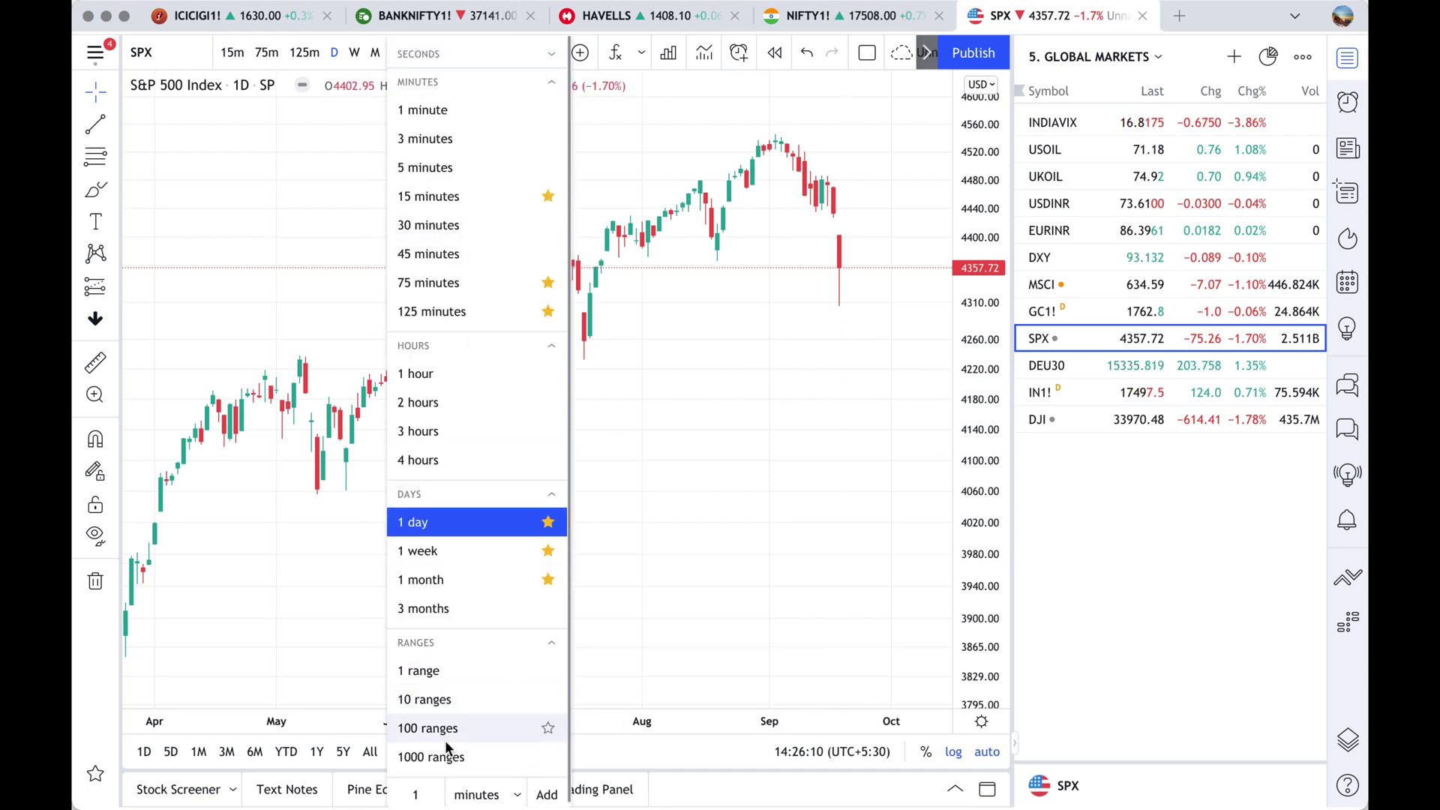
click(422, 796)
text(1)
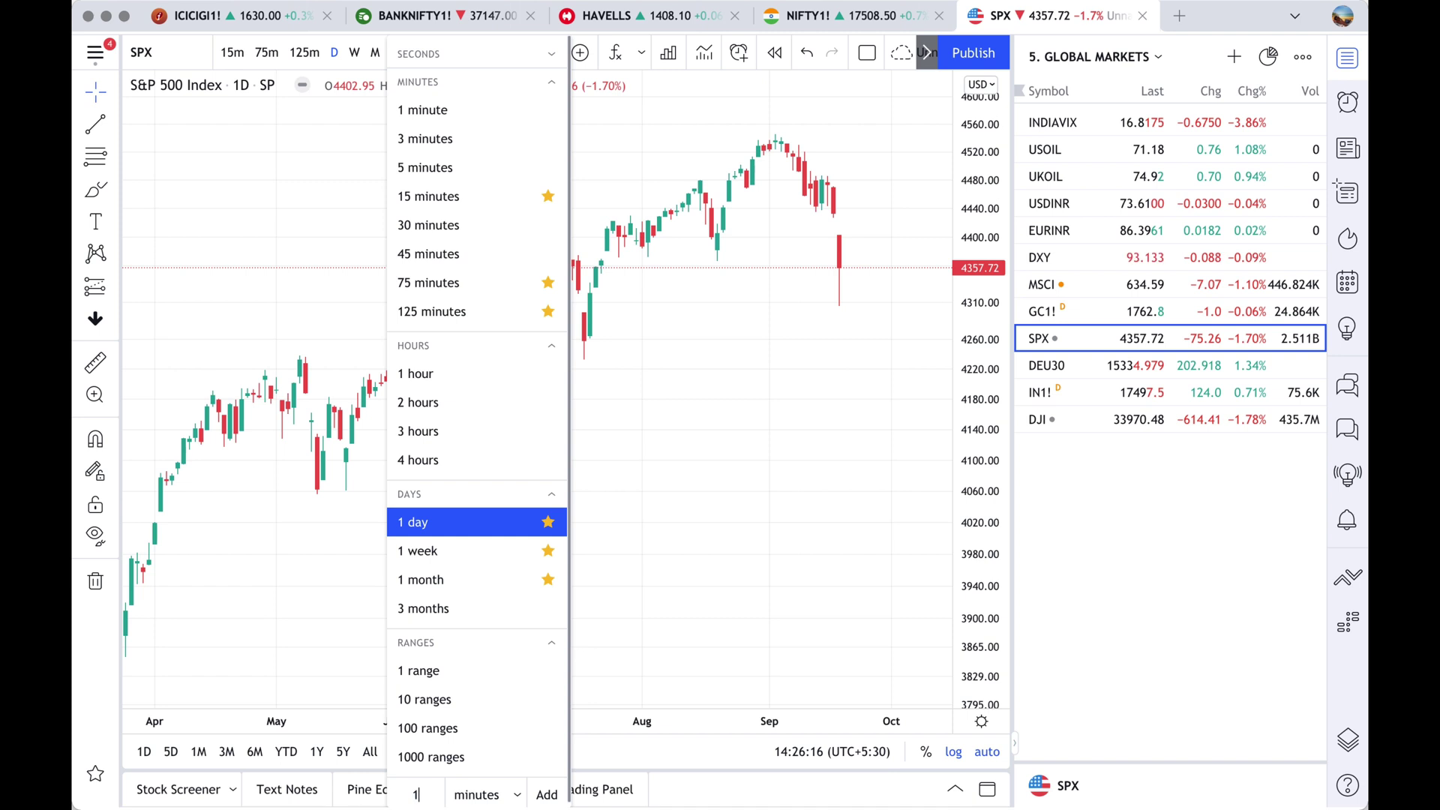
text(9)
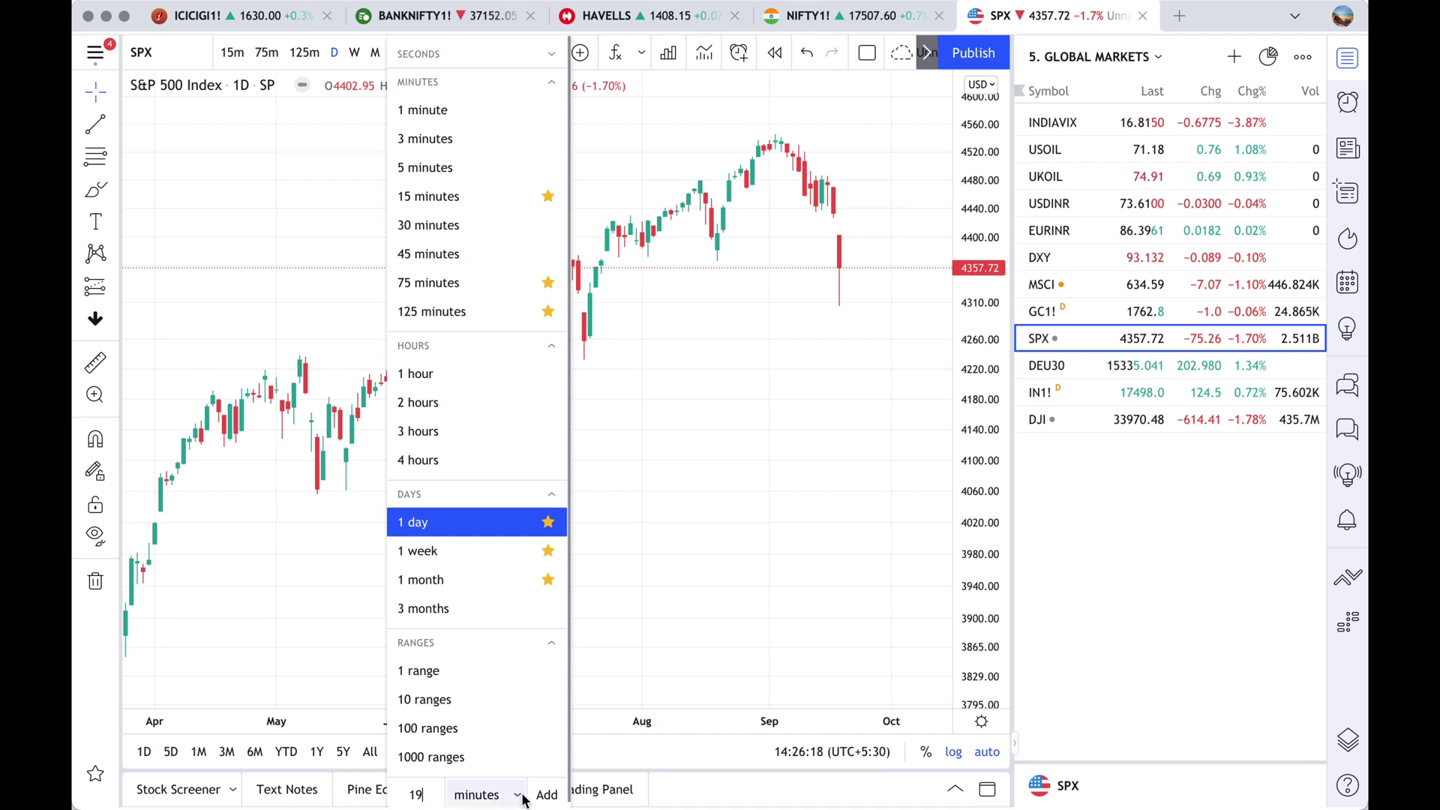
Keep minutes as the unit, add the 19-minute interval, and apply it to SPX
click(484, 794)
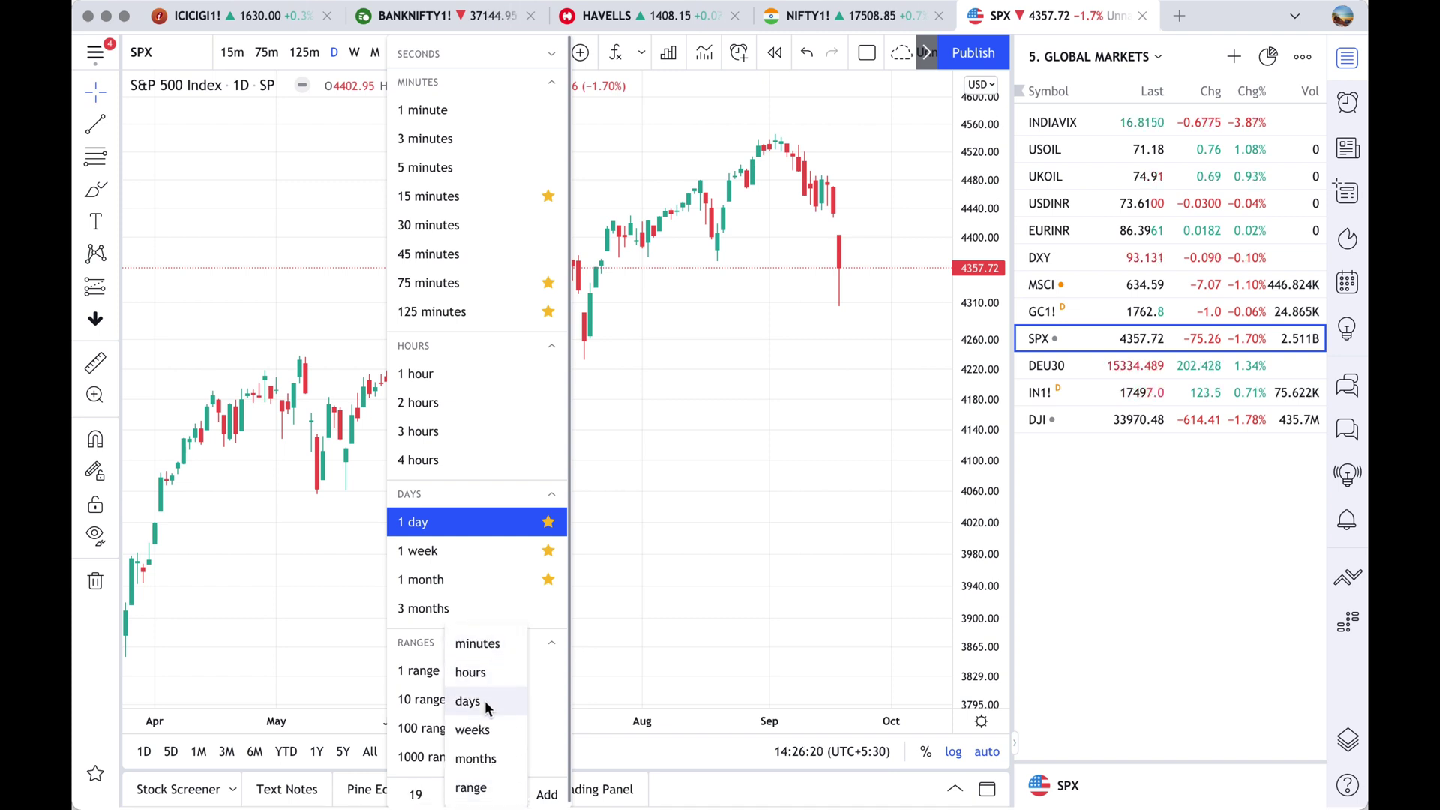
scroll(591, 660, down, 2)
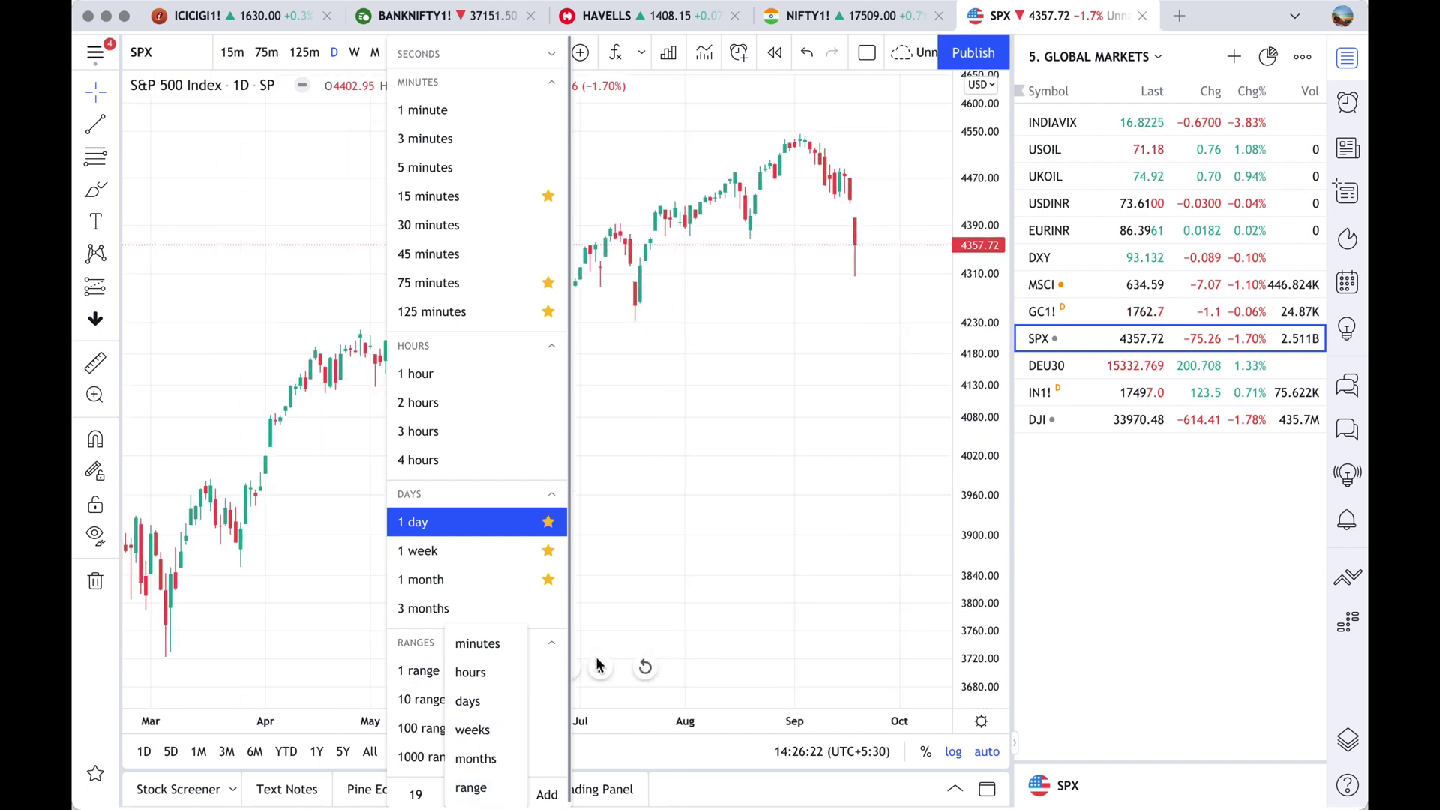
click(496, 645)
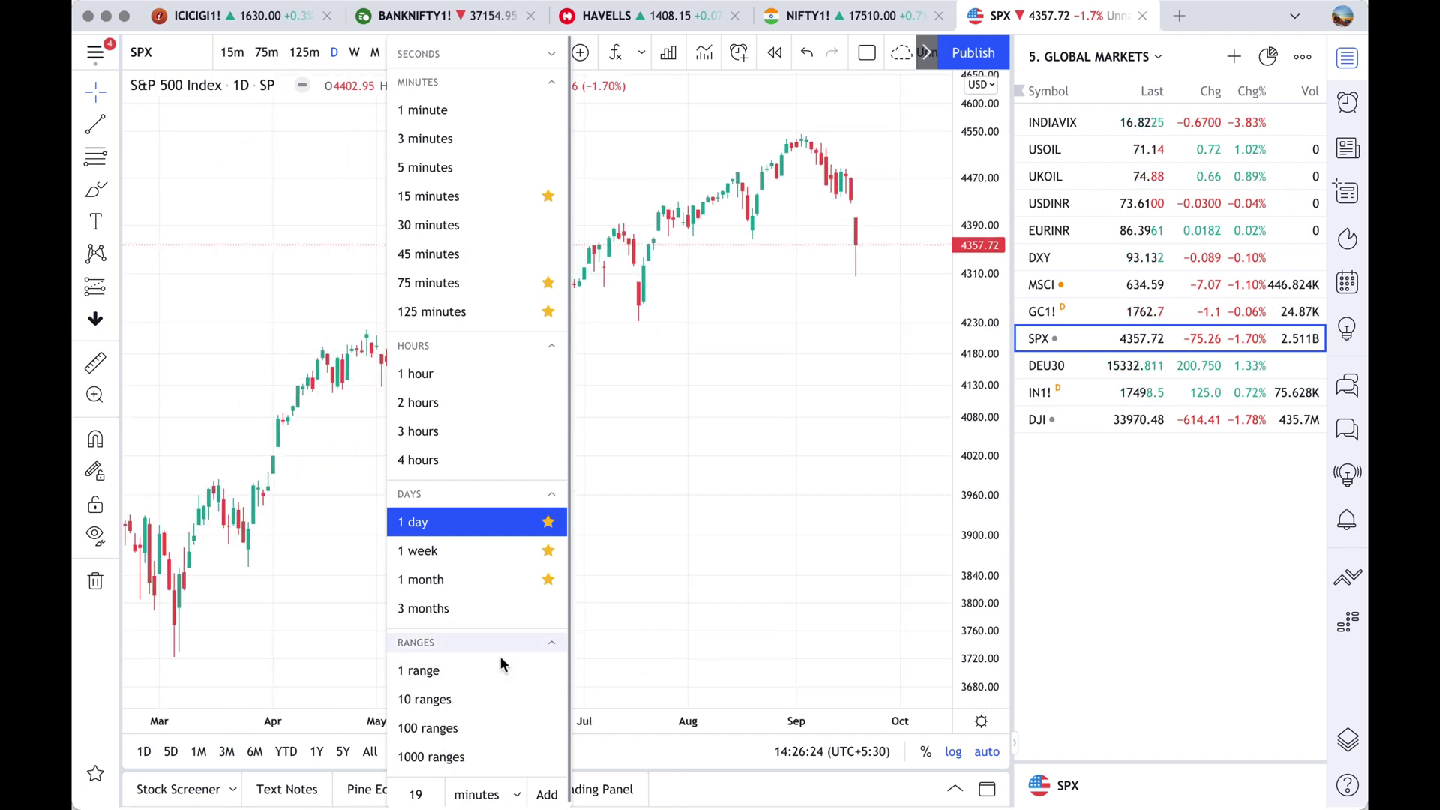
click(545, 795)
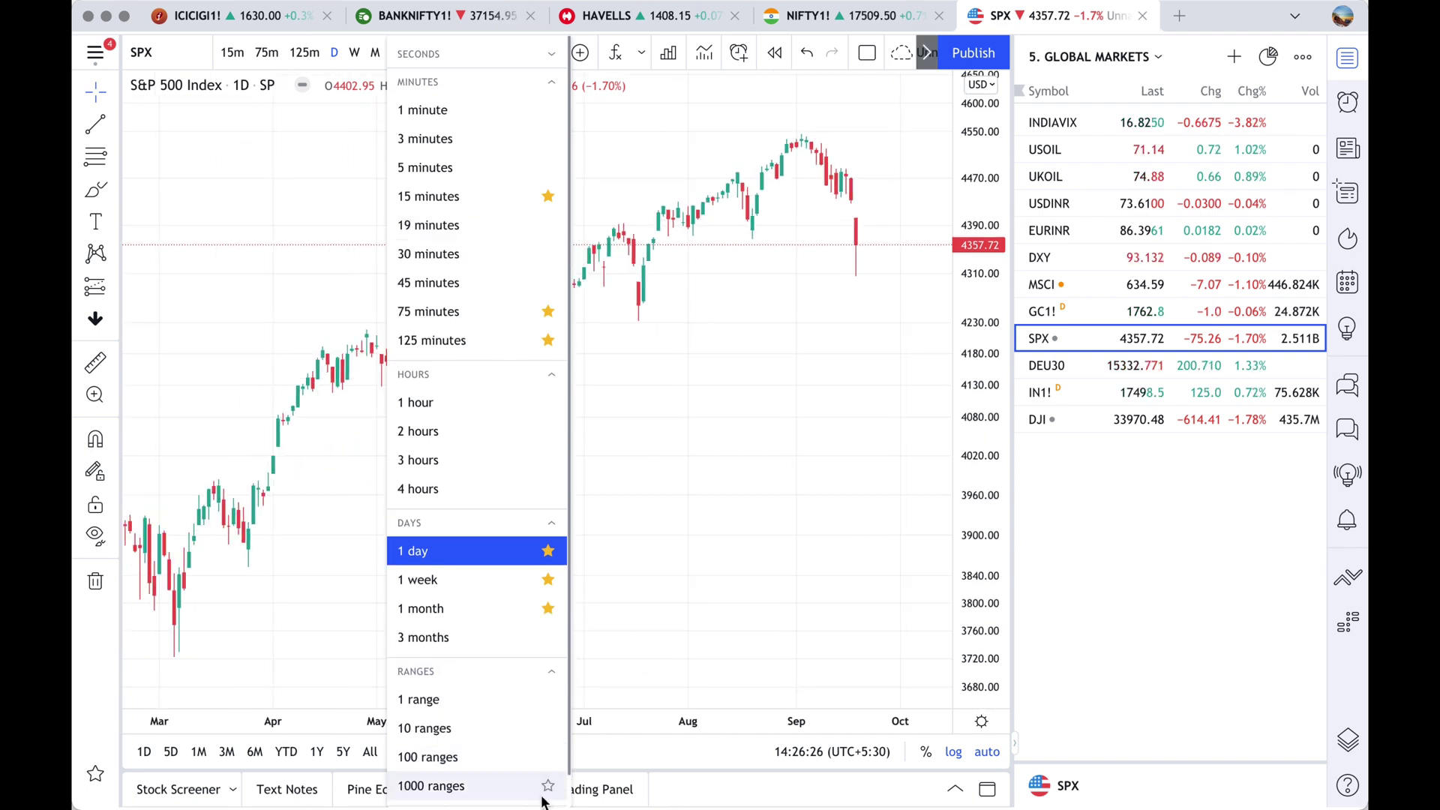
click(443, 227)
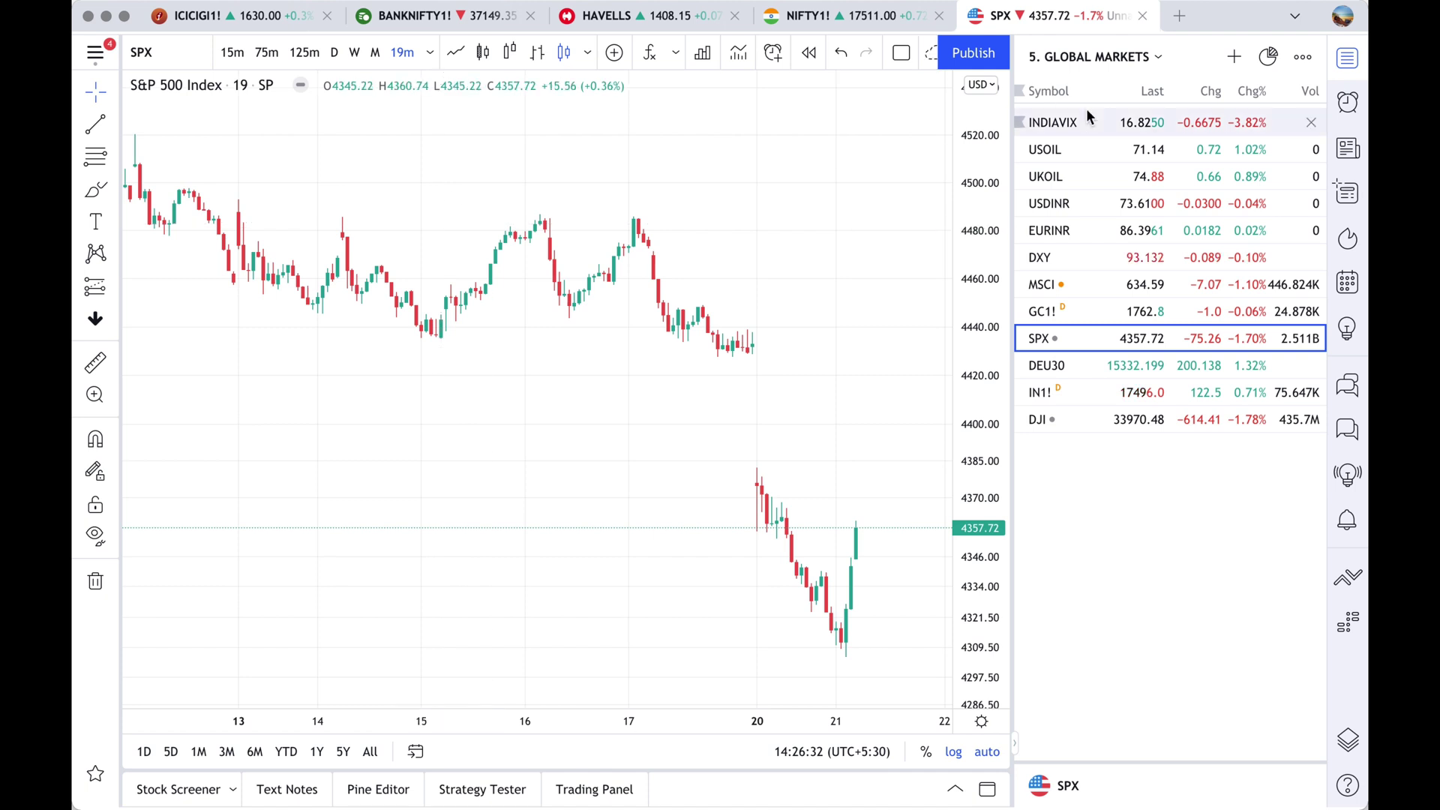
Switch the watchlist to 3. TOP STOCKS and chart ITC1! futures in 19-minute candles
click(1137, 60)
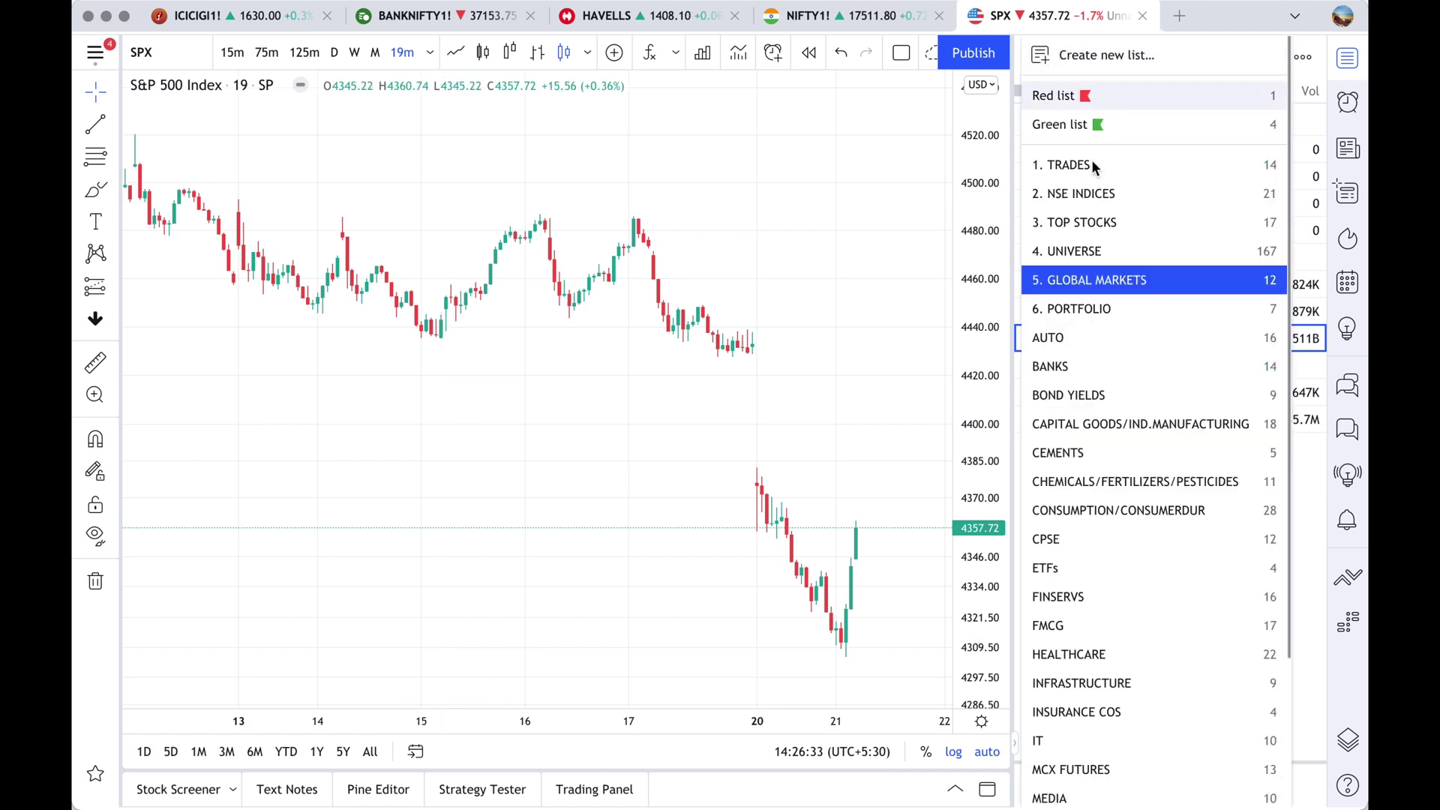
click(1083, 220)
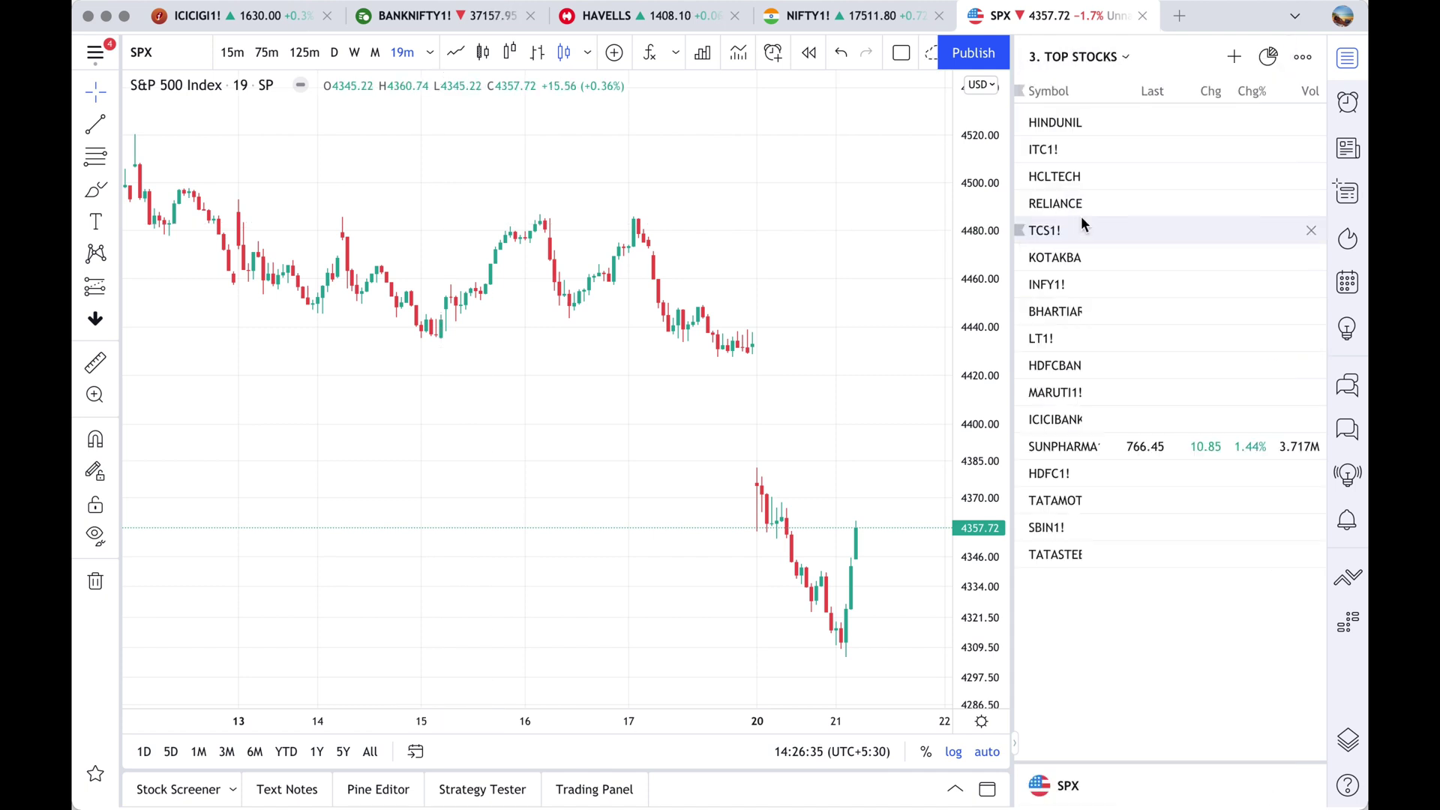
click(1054, 142)
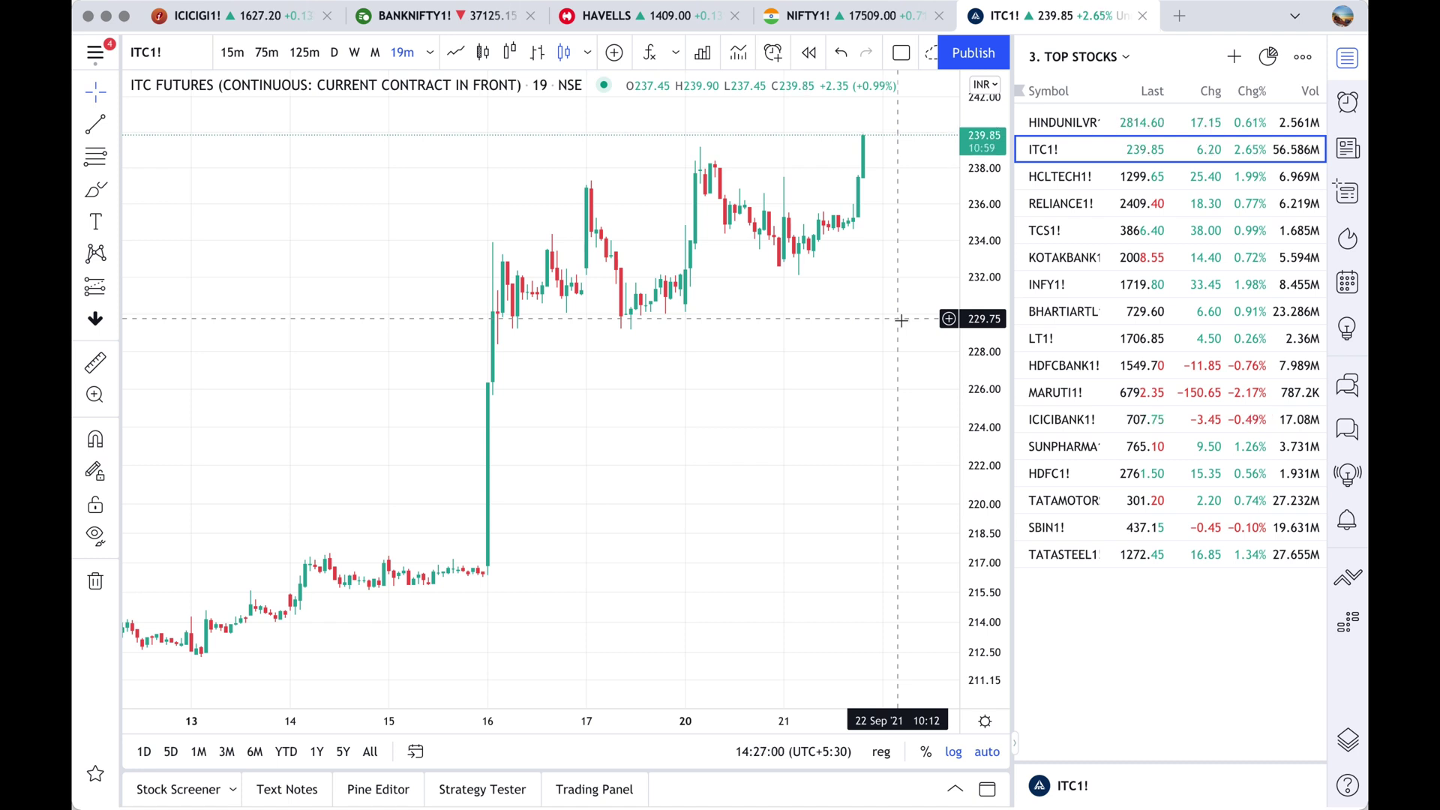
scroll(901, 320, up, 2)
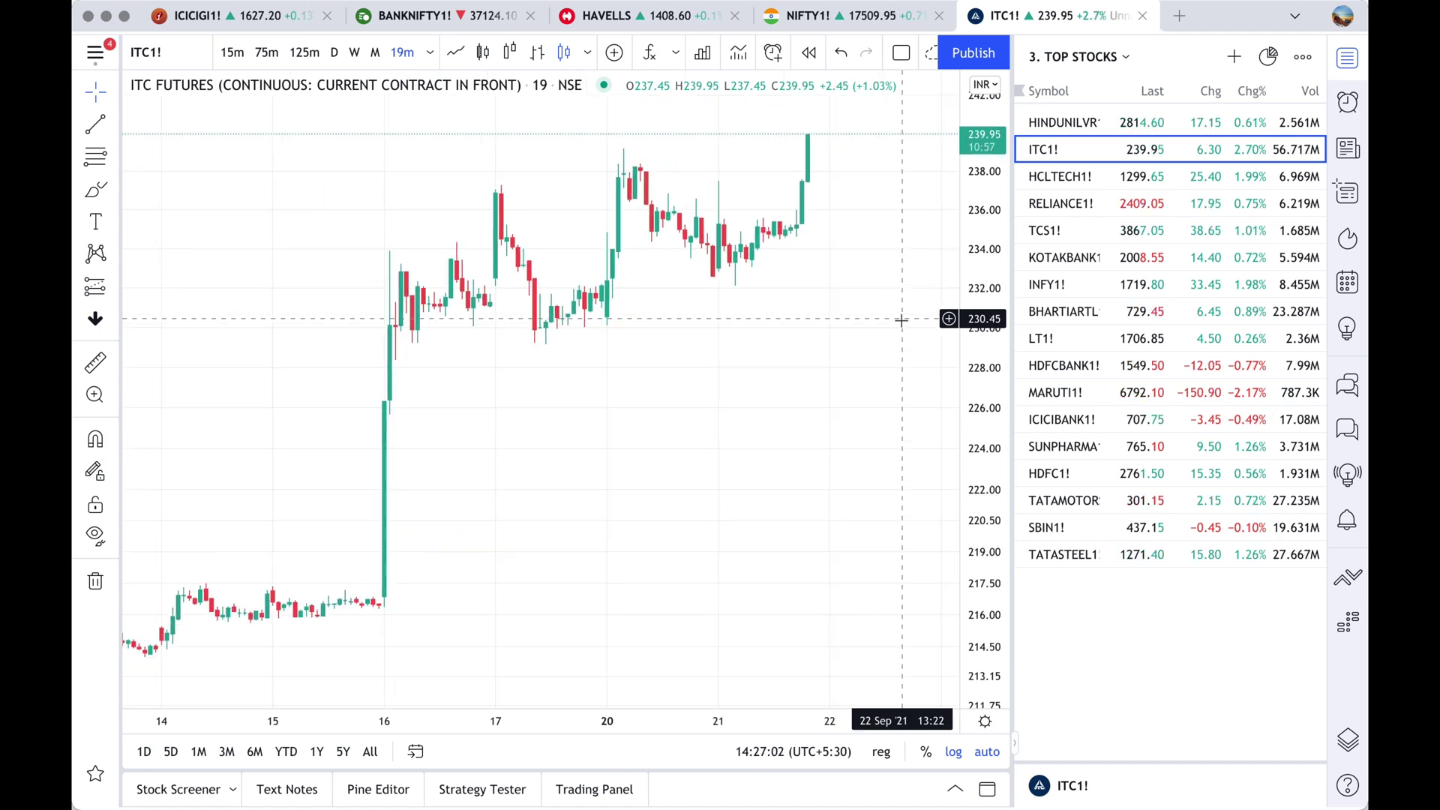
scroll(901, 321, down, 1)
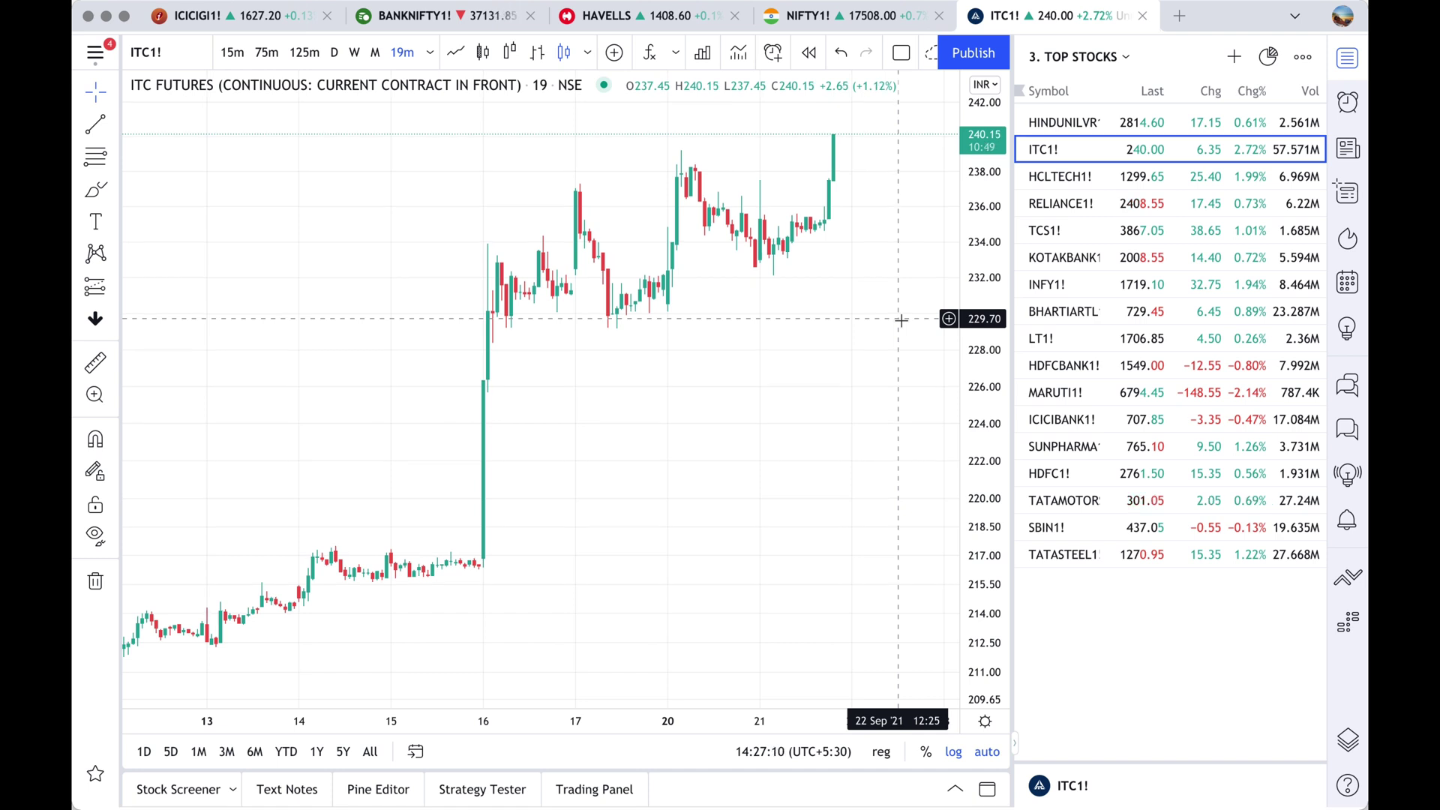
scroll(901, 321, up, 2)
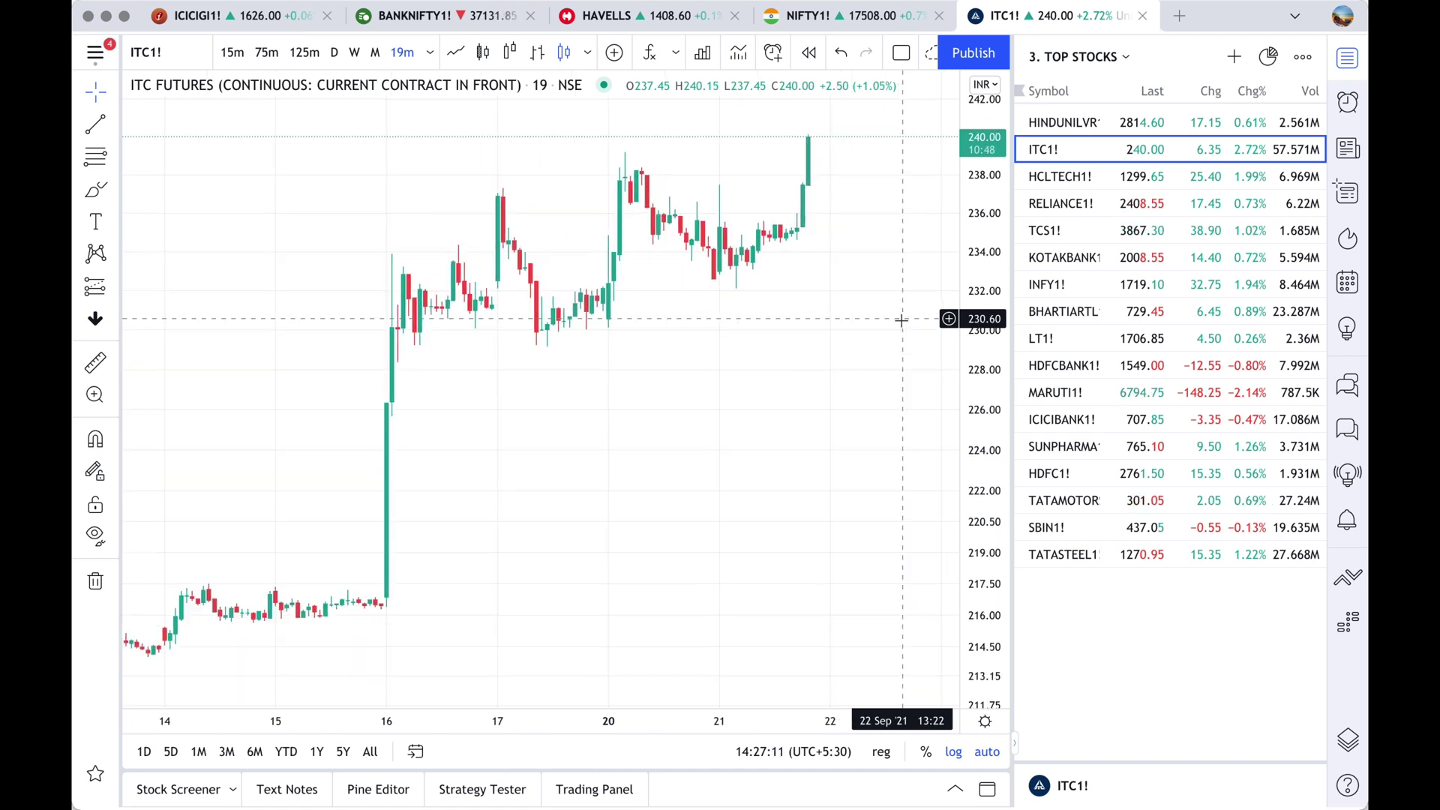
Show ITC1! in 15m, 75m, then 125m candles, and type 75 into Change interval
click(234, 54)
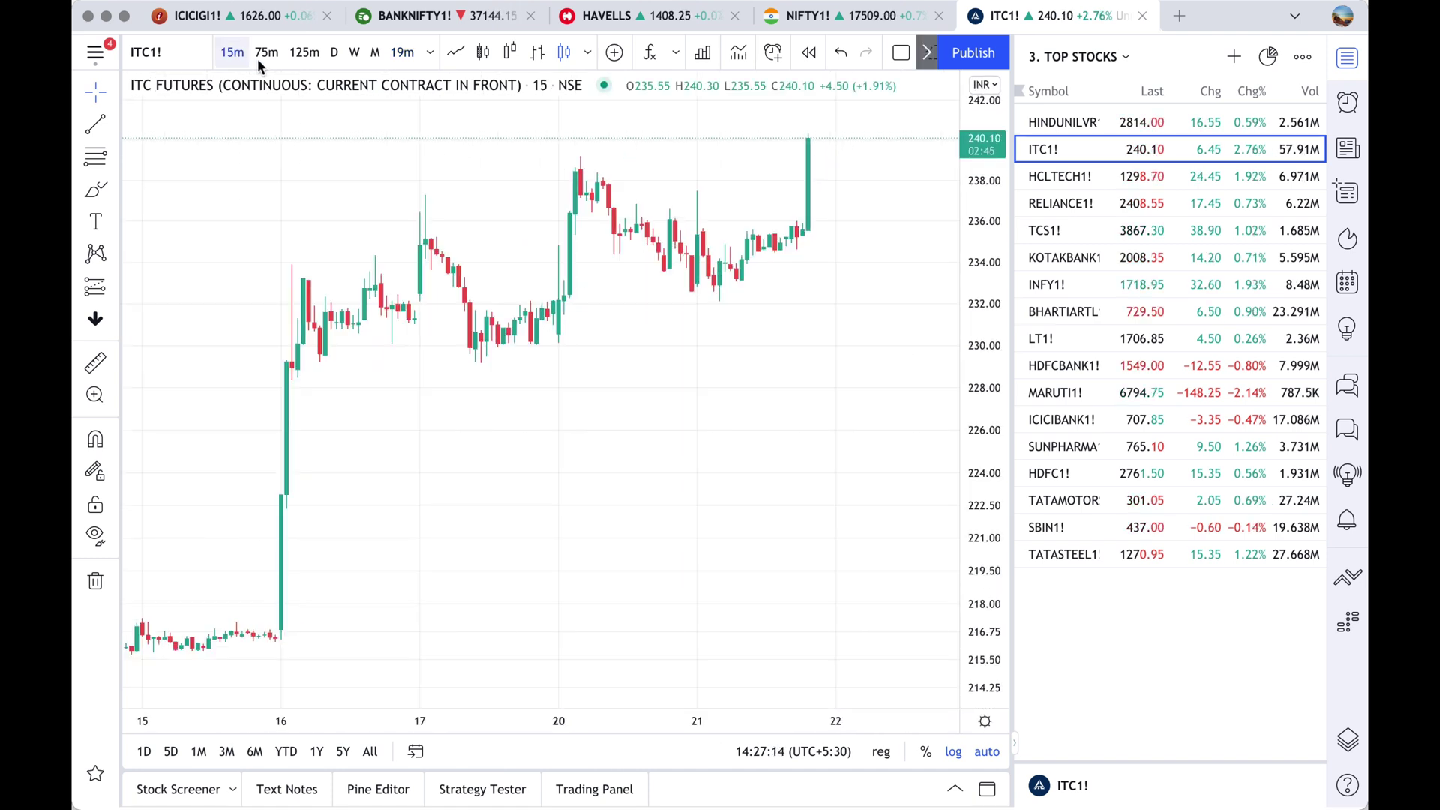
click(265, 54)
click(304, 51)
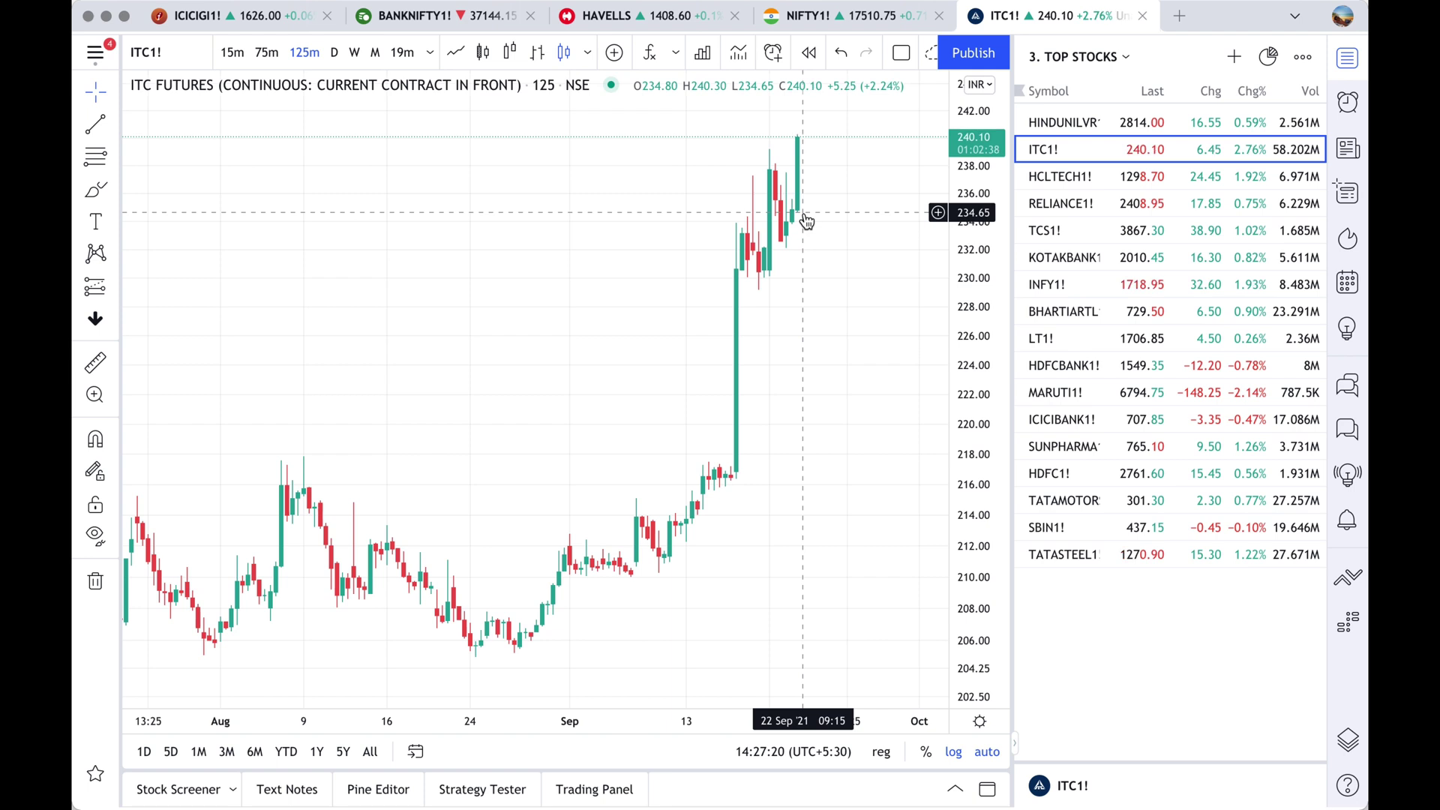
scroll(779, 242, up, 4)
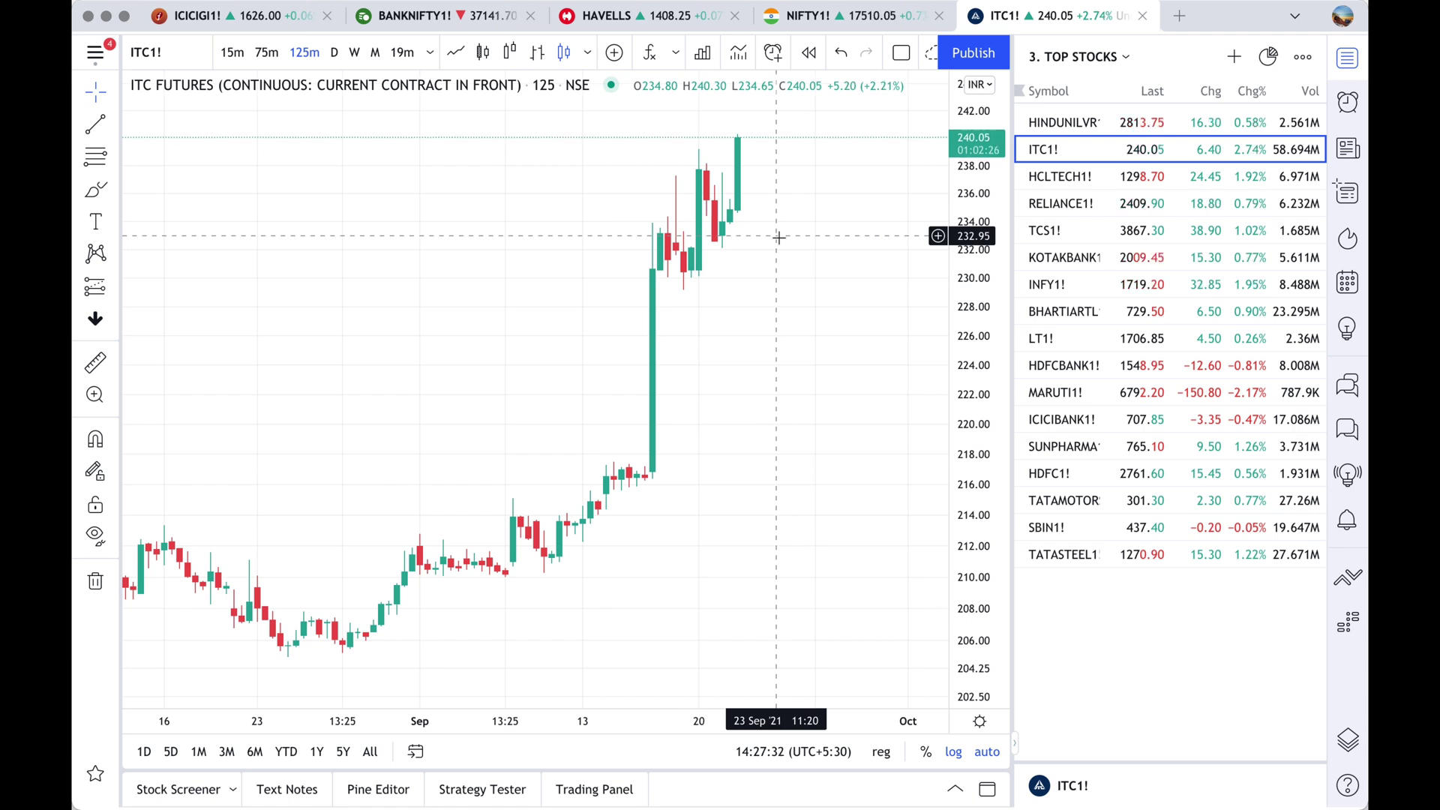
scroll(779, 237, down, 6)
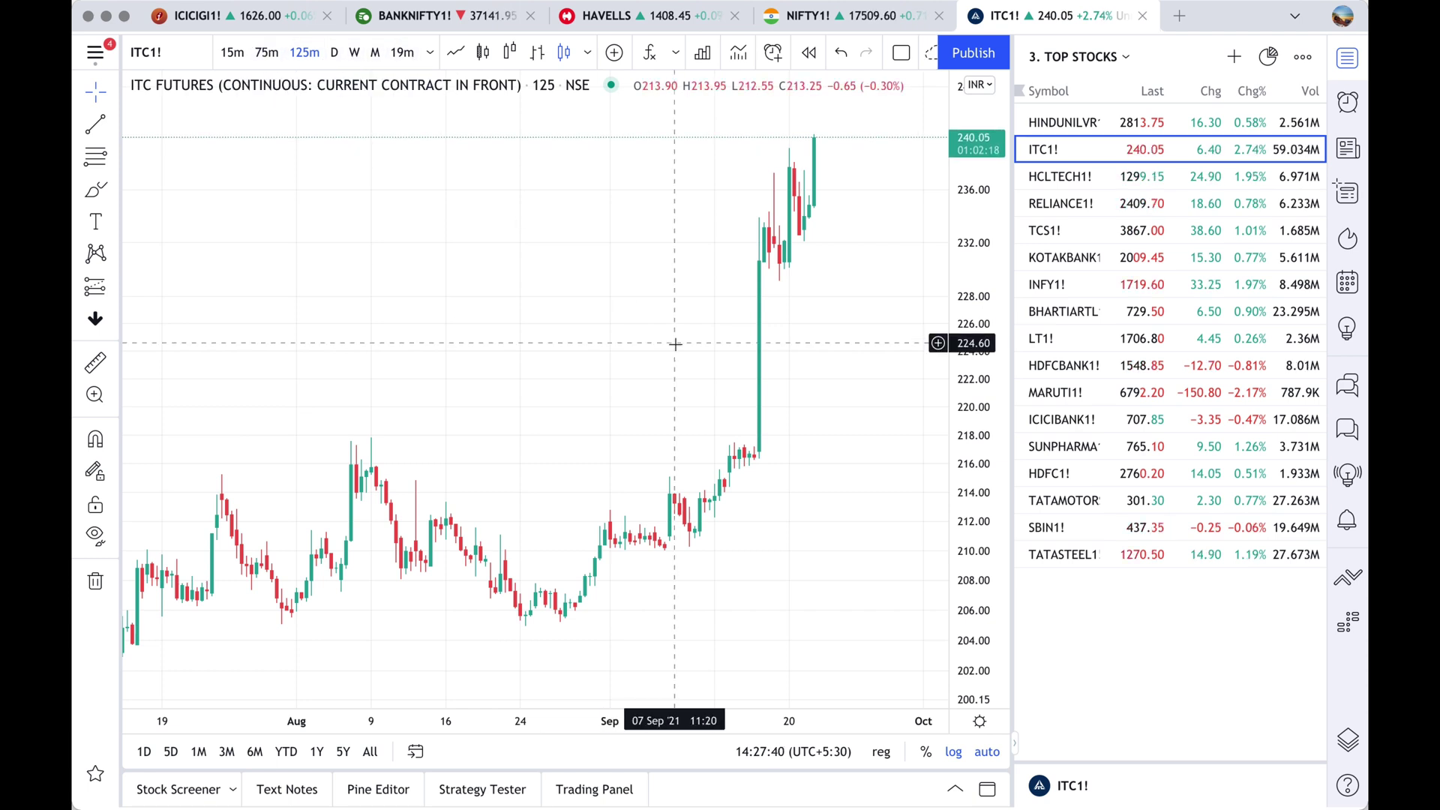
text(75)
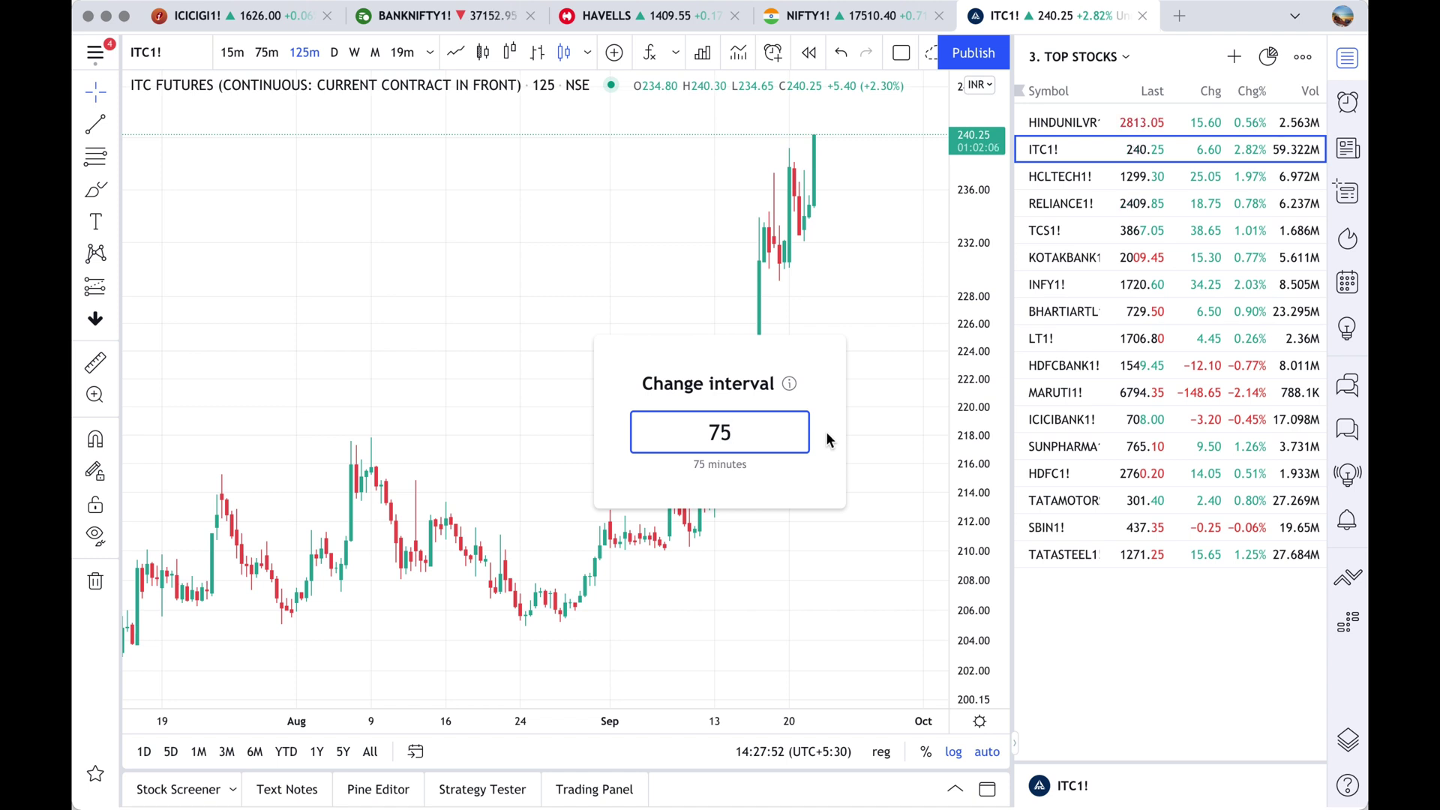
Apply the 75-minute, then 19-minute, then daily intervals to the ITC1! chart
key(Return)
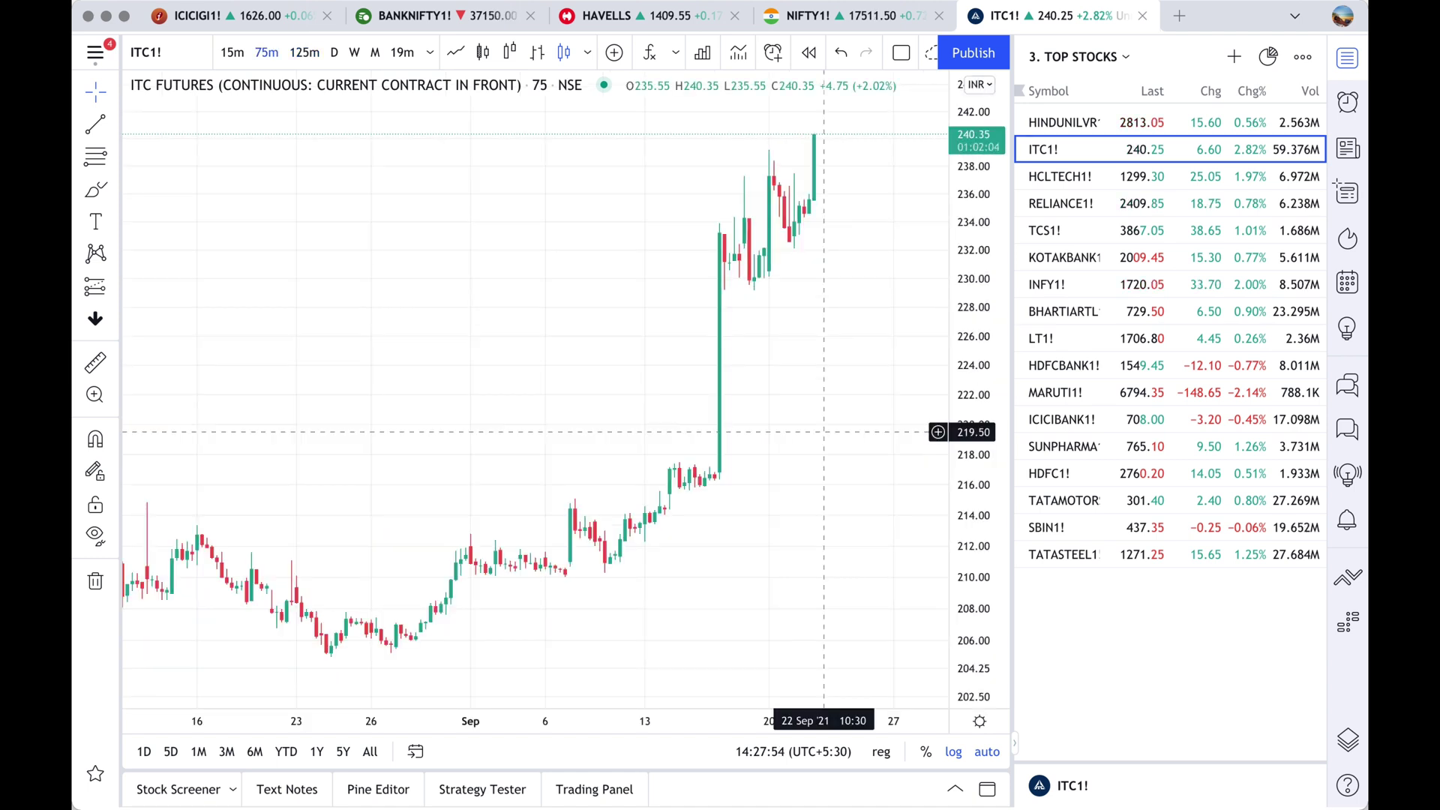
text(1)
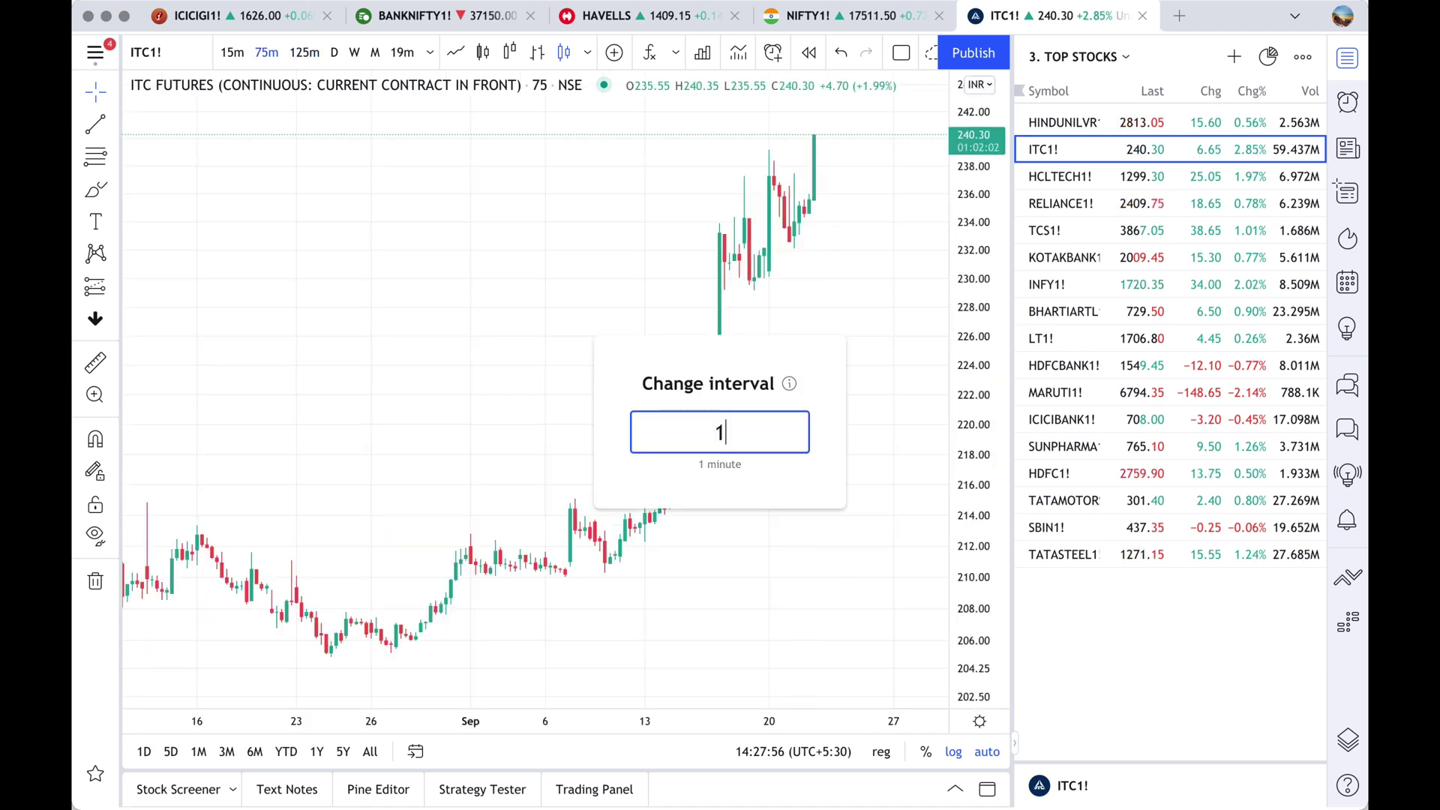
text(9)
key(Return)
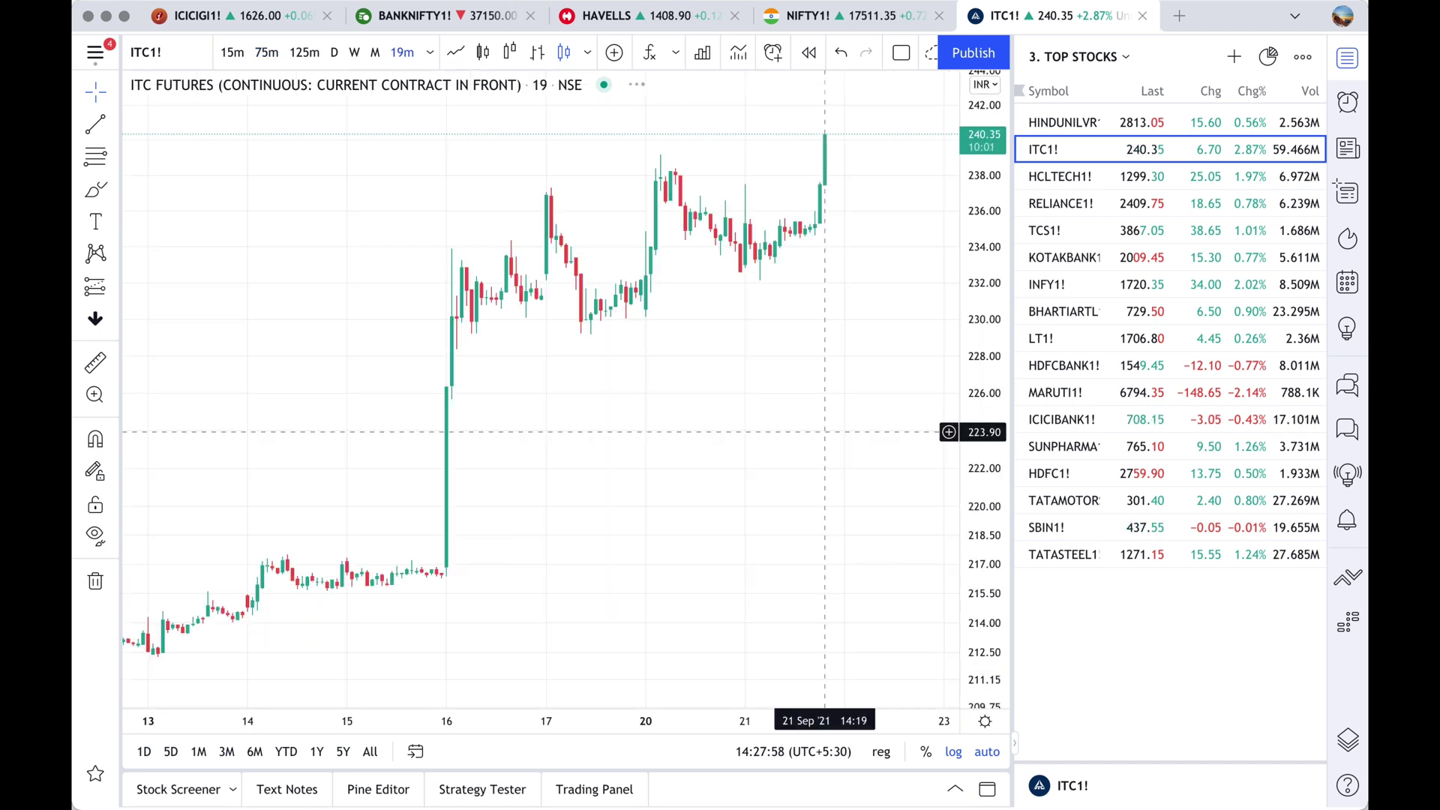
text(1D)
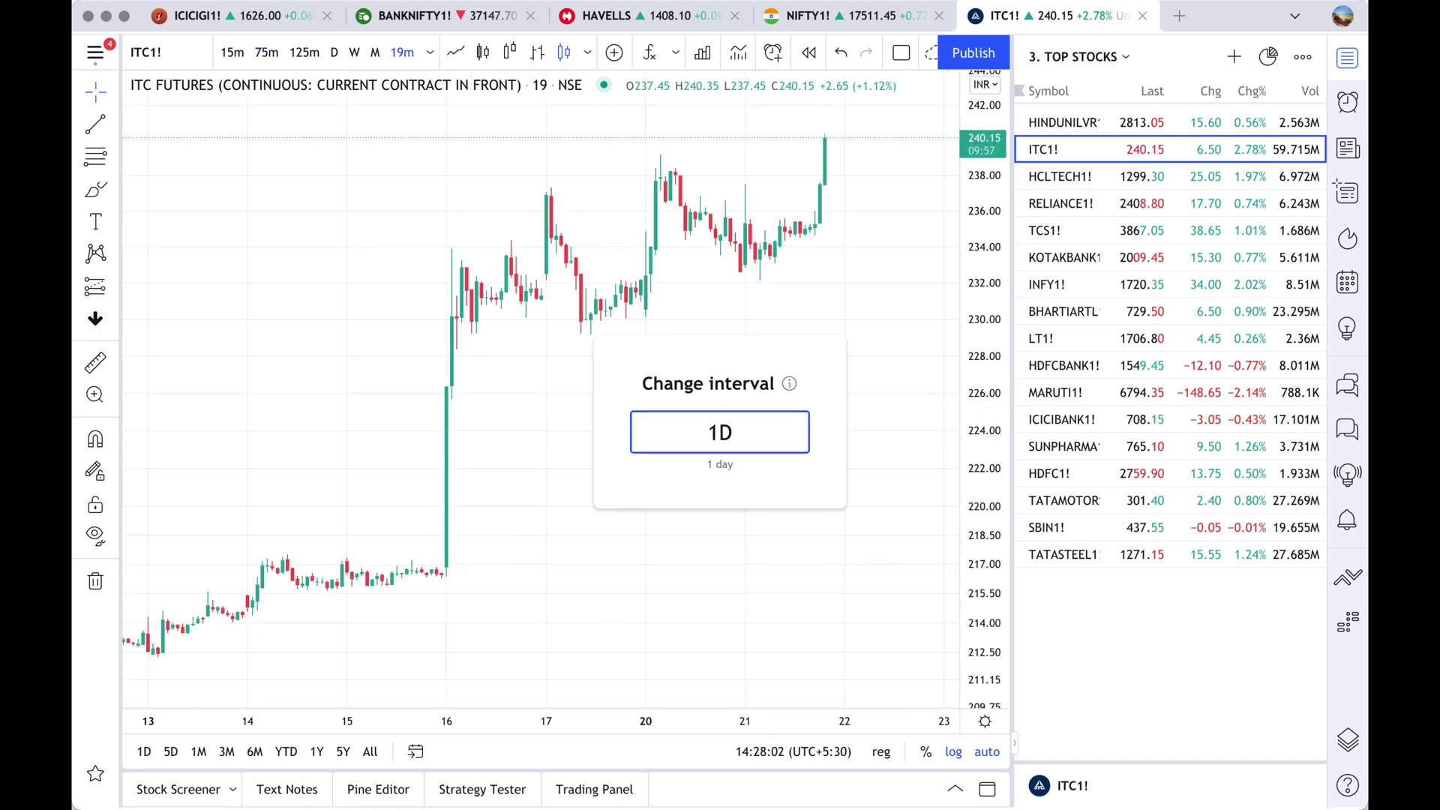
key(BackSpace)
key(BackSpace)
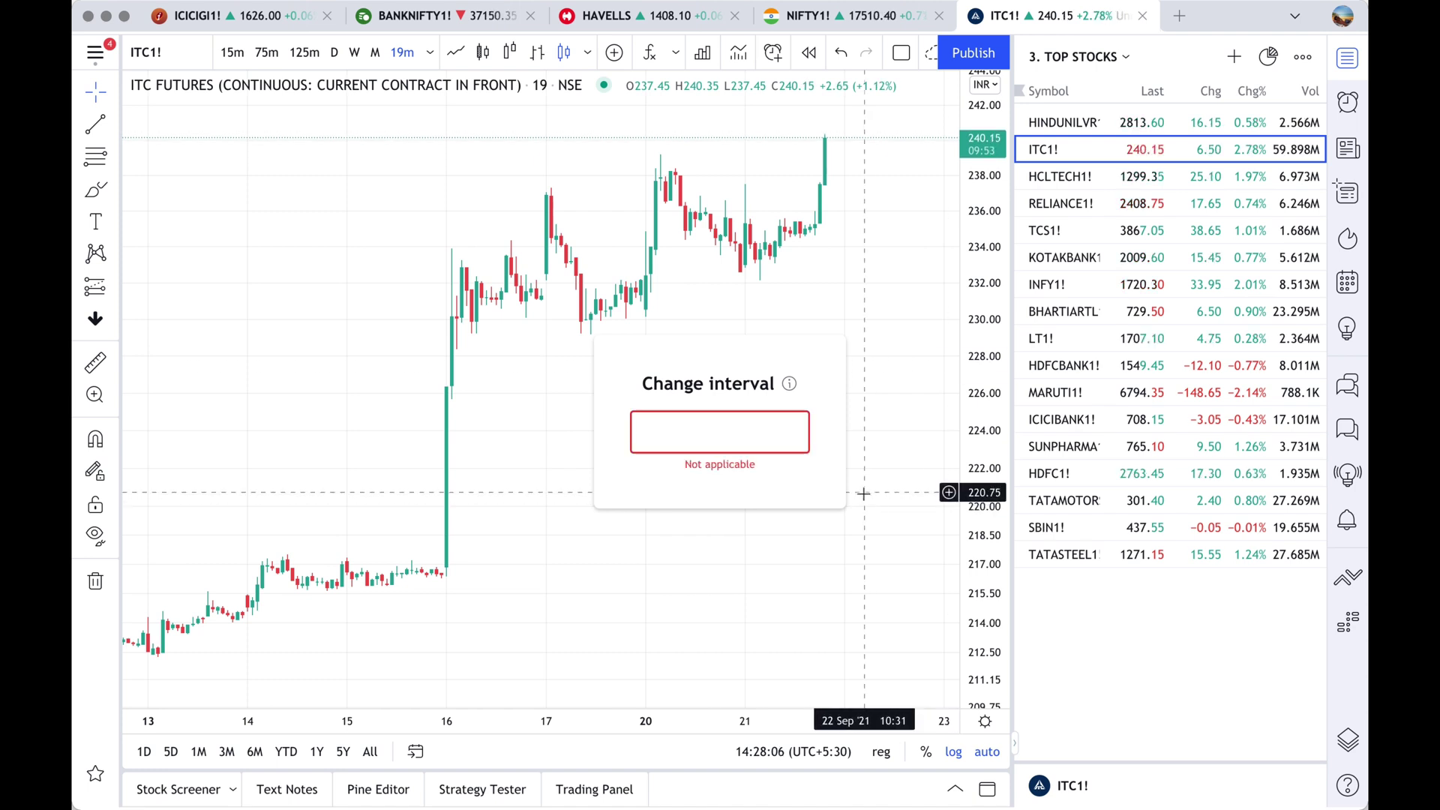
text(D)
key(Return)
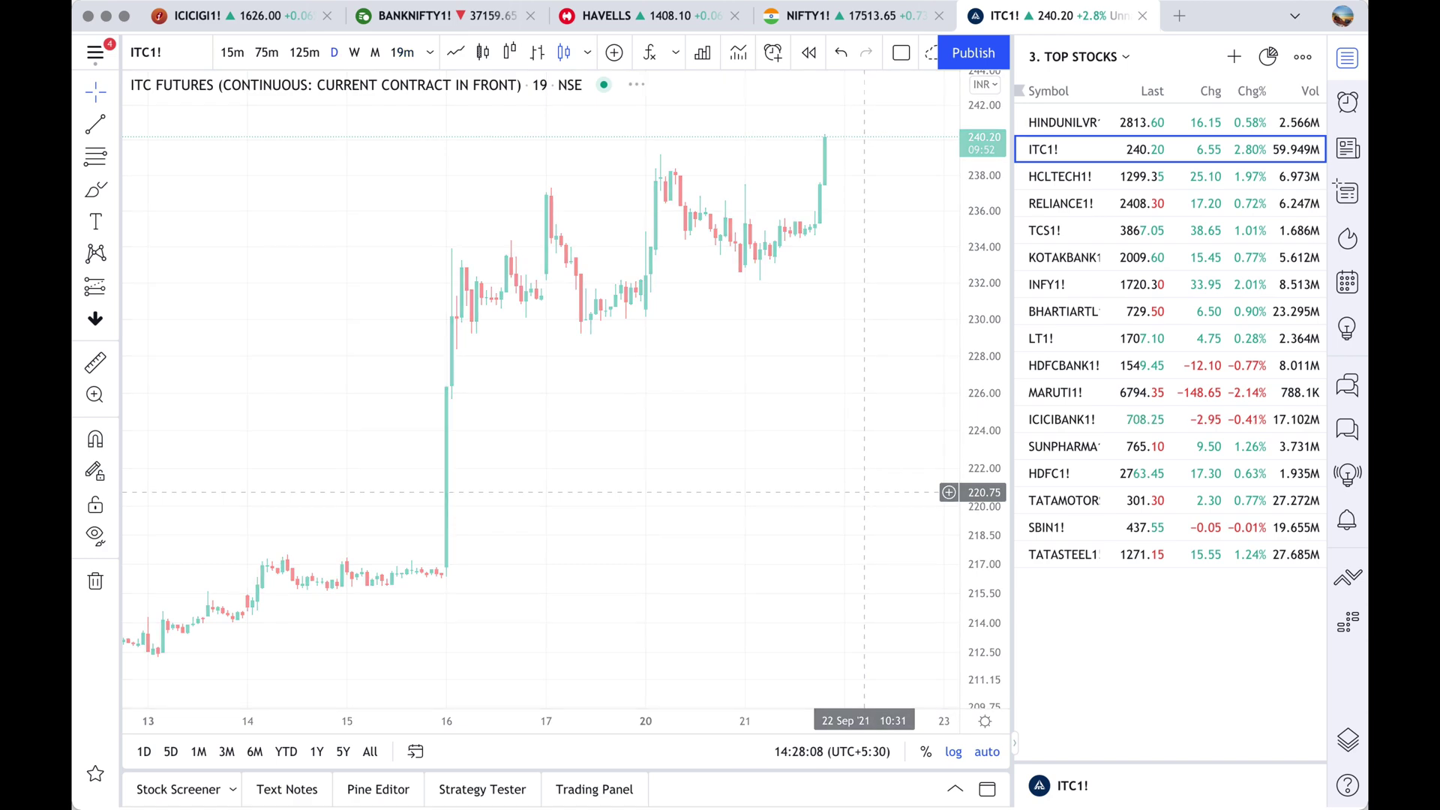
Return the chart to 19-minute candles and close the symbol search that opened
text(W)
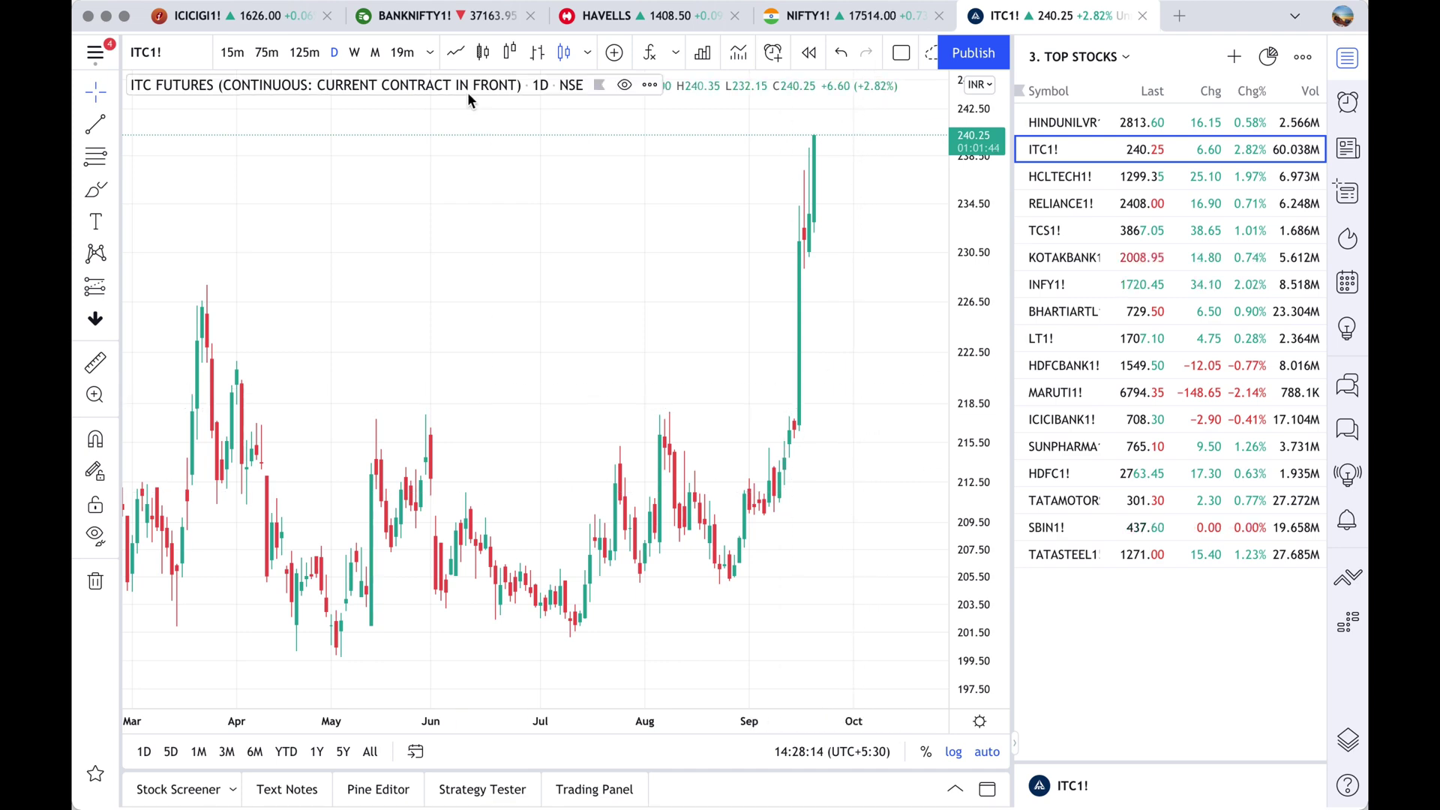
click(402, 53)
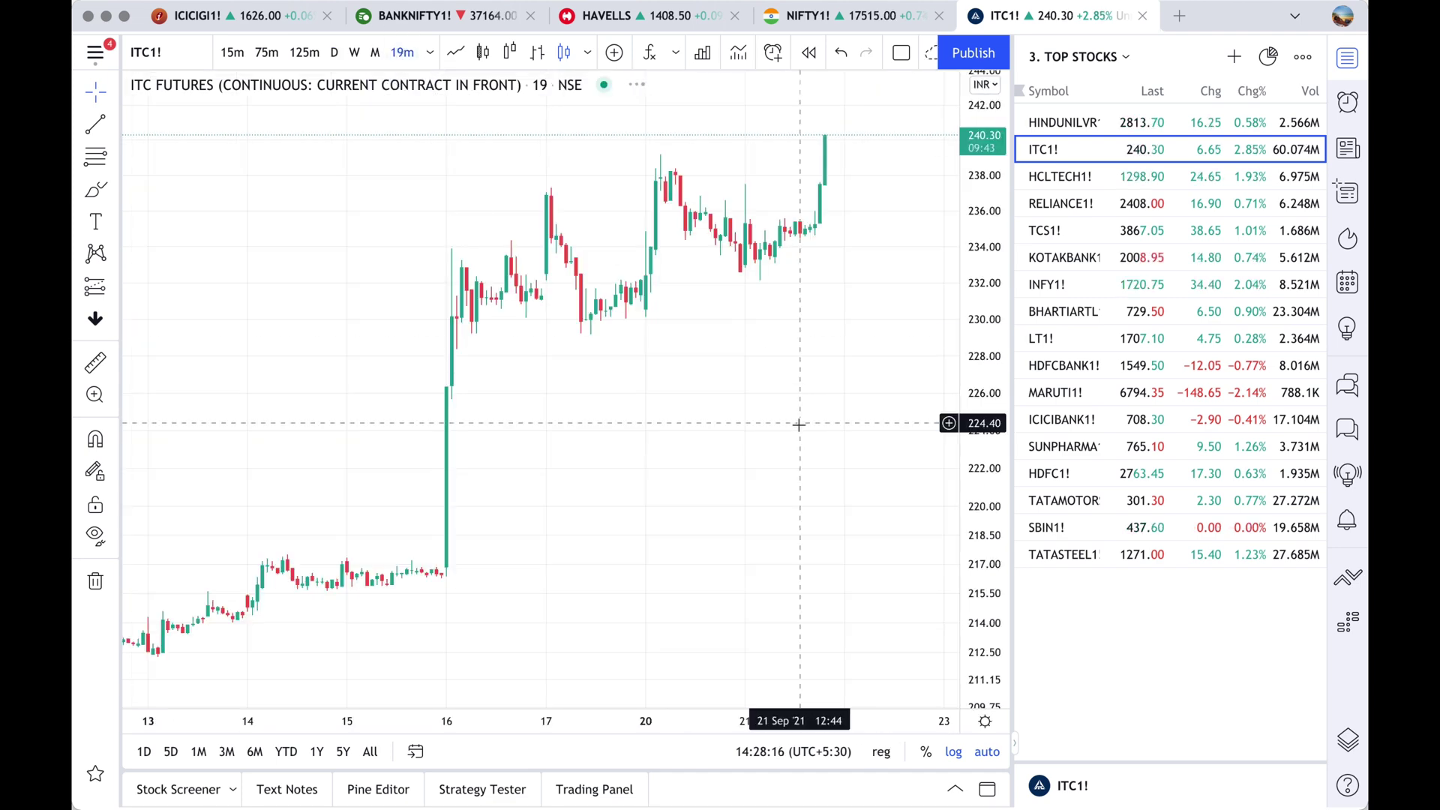
text(D)
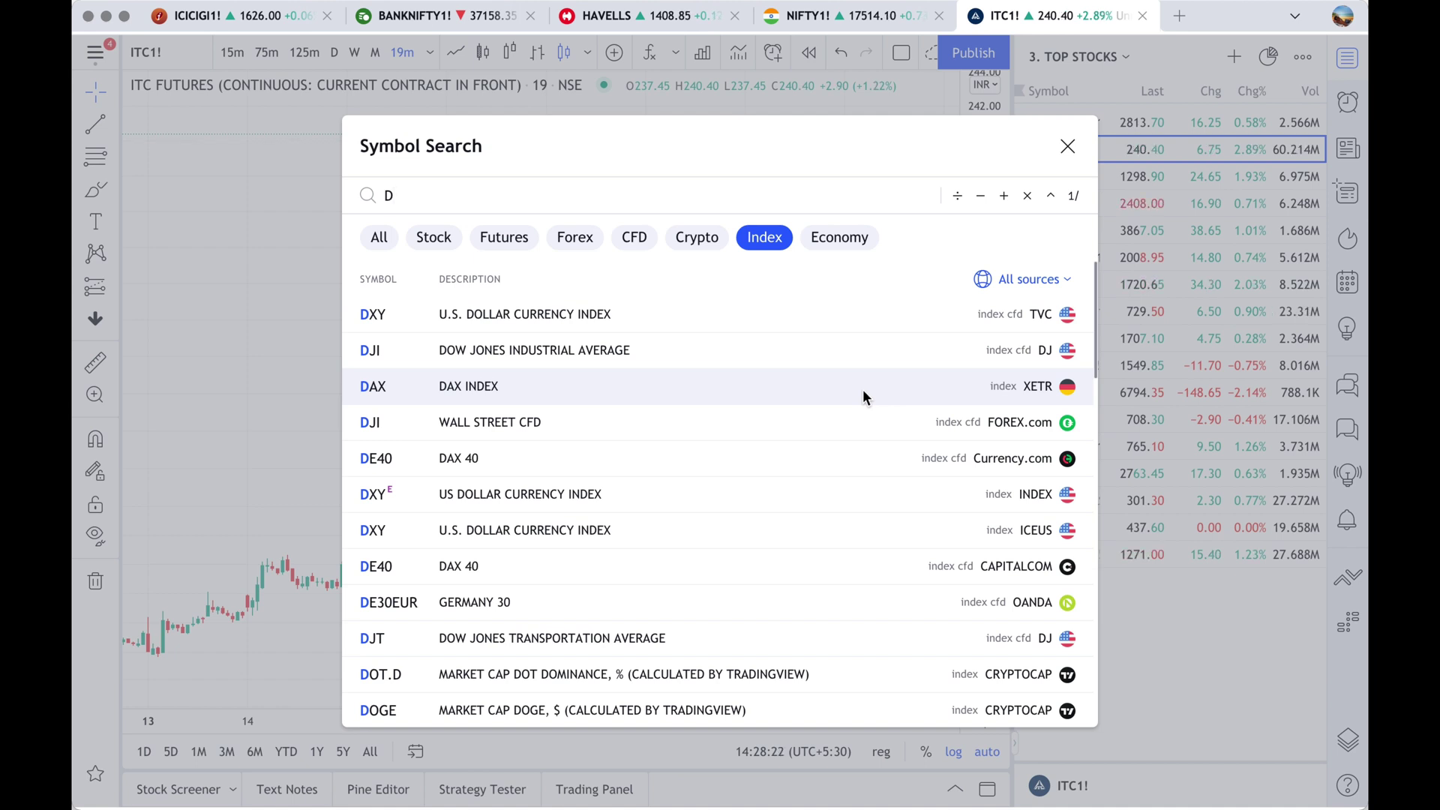
click(1068, 147)
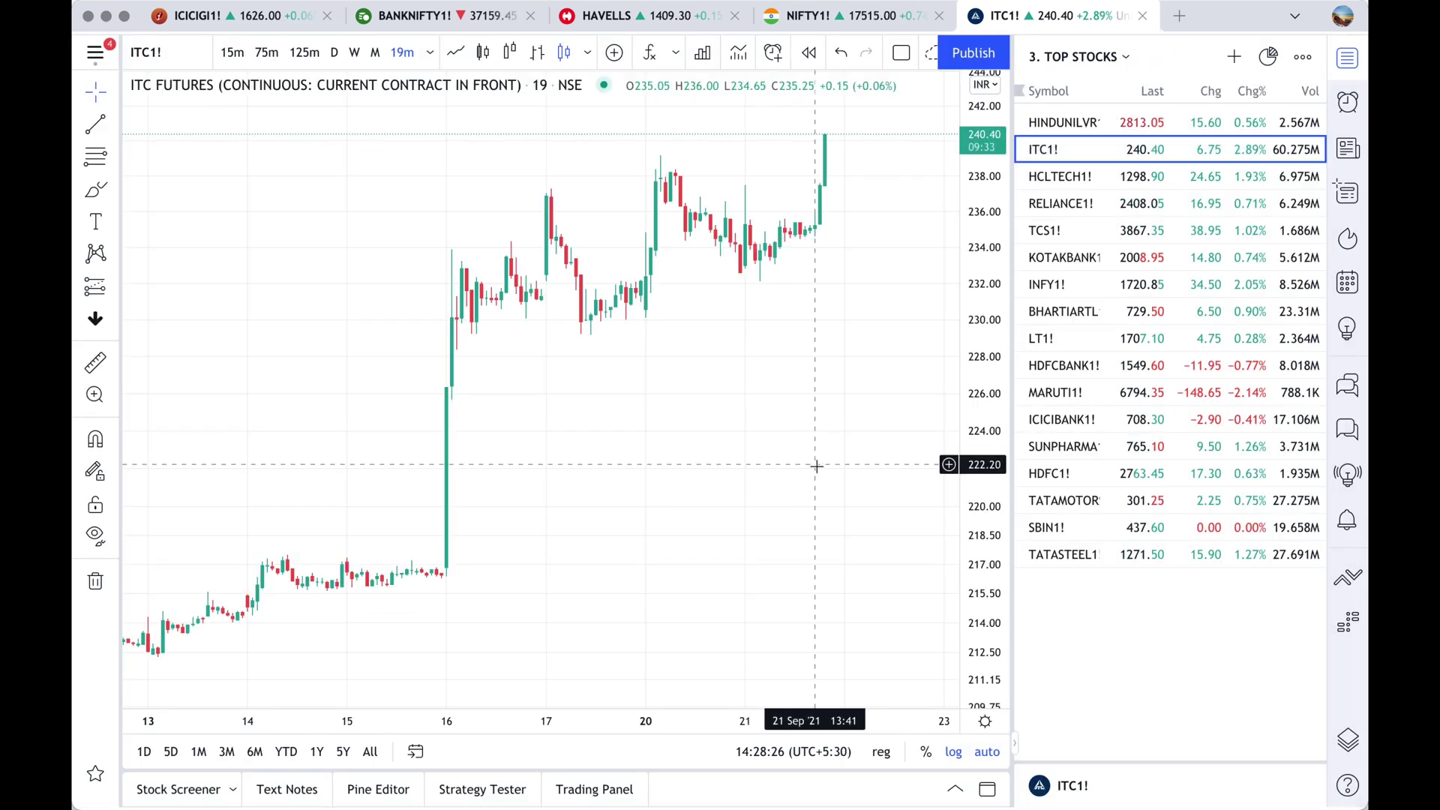
Cycle the chart interval through 1D, 1W, 1M and back to 1D
text(1)
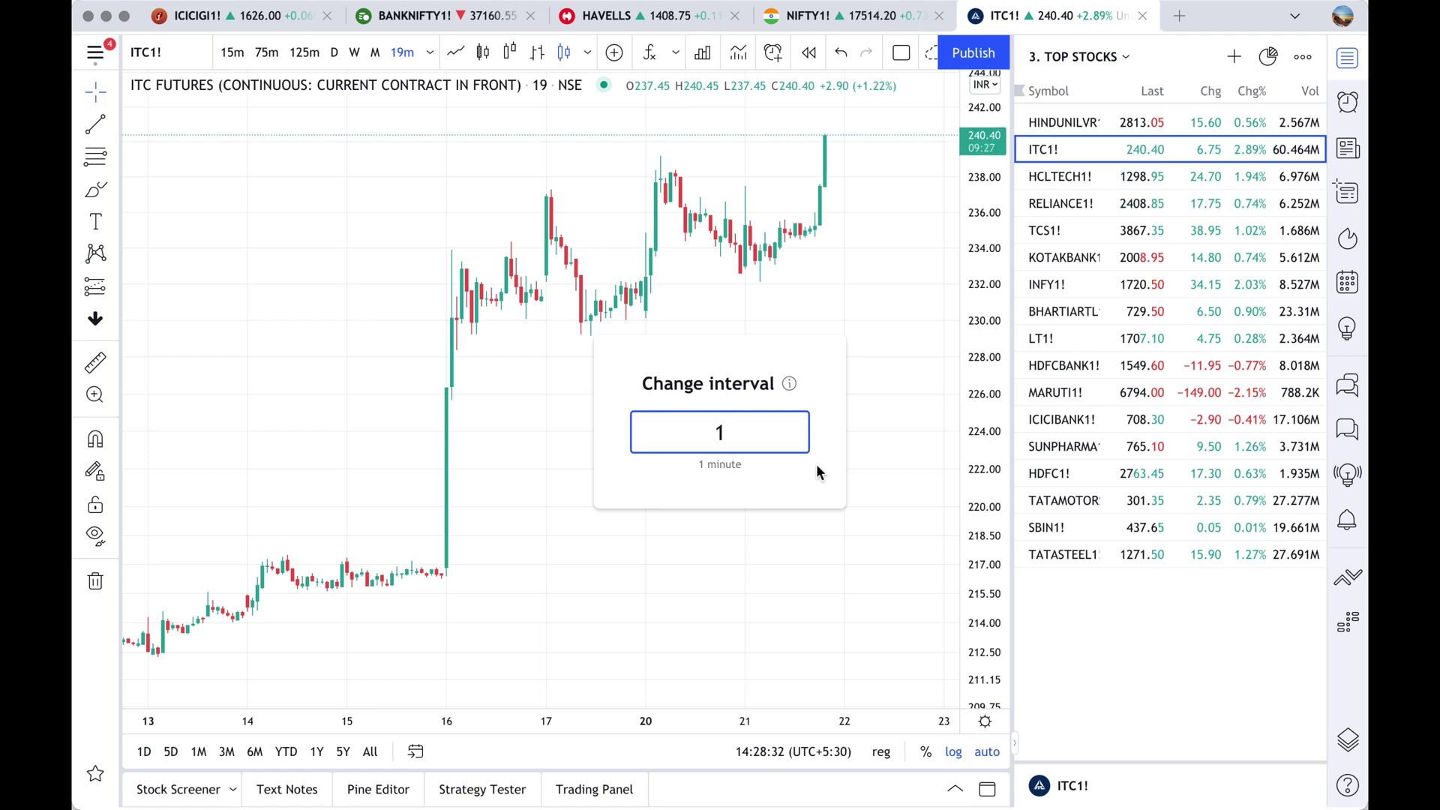
text(D)
key(Return)
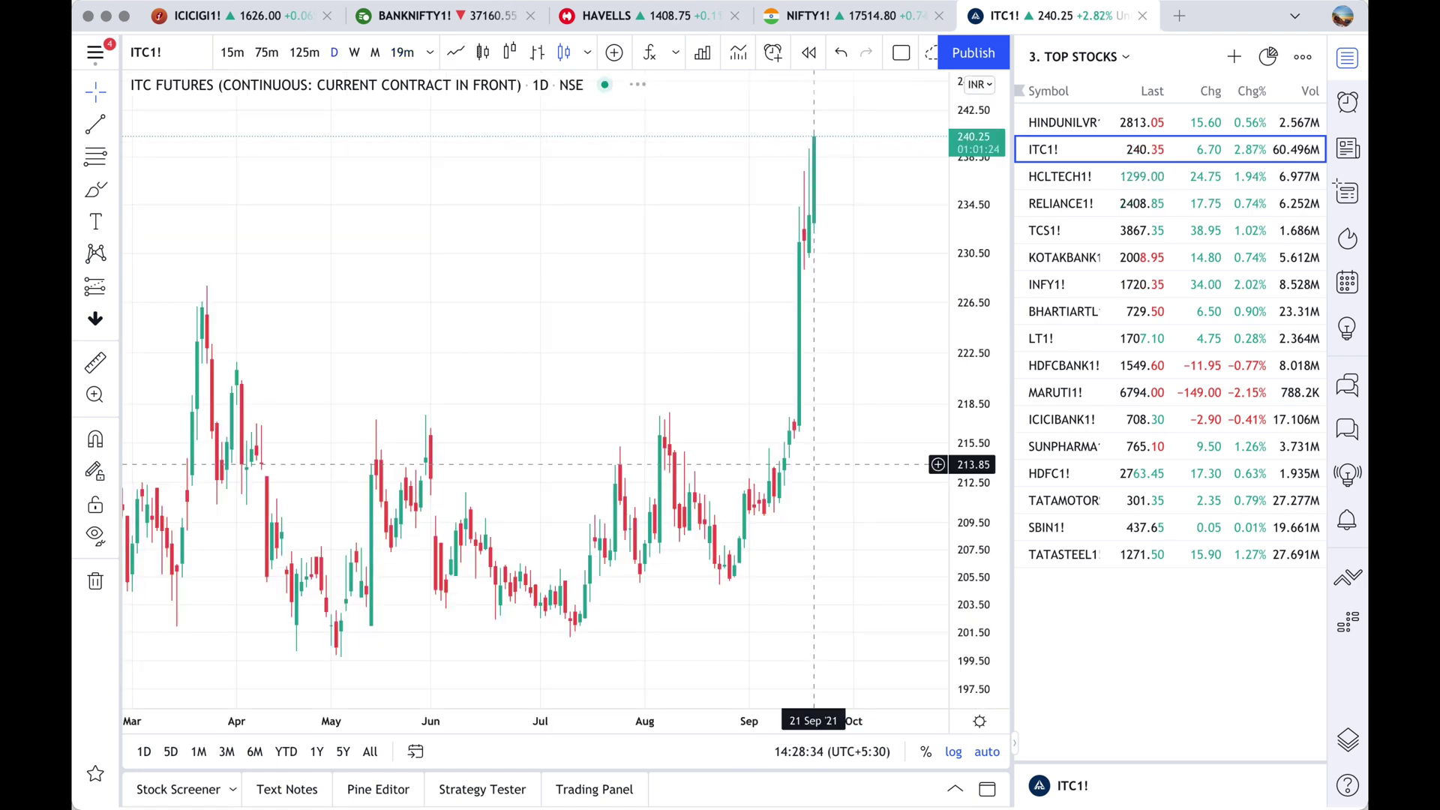
text(1W)
key(Return)
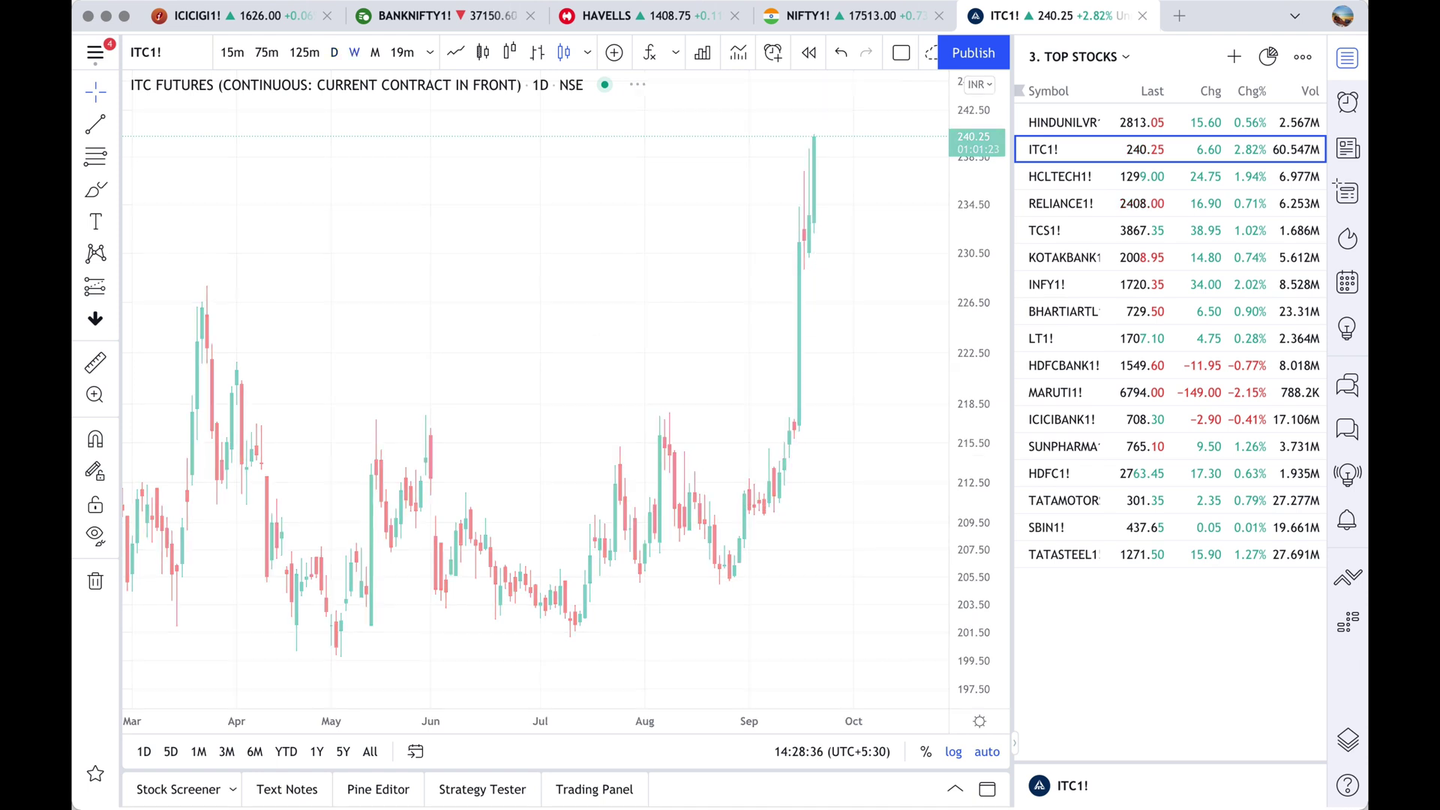
text(1)
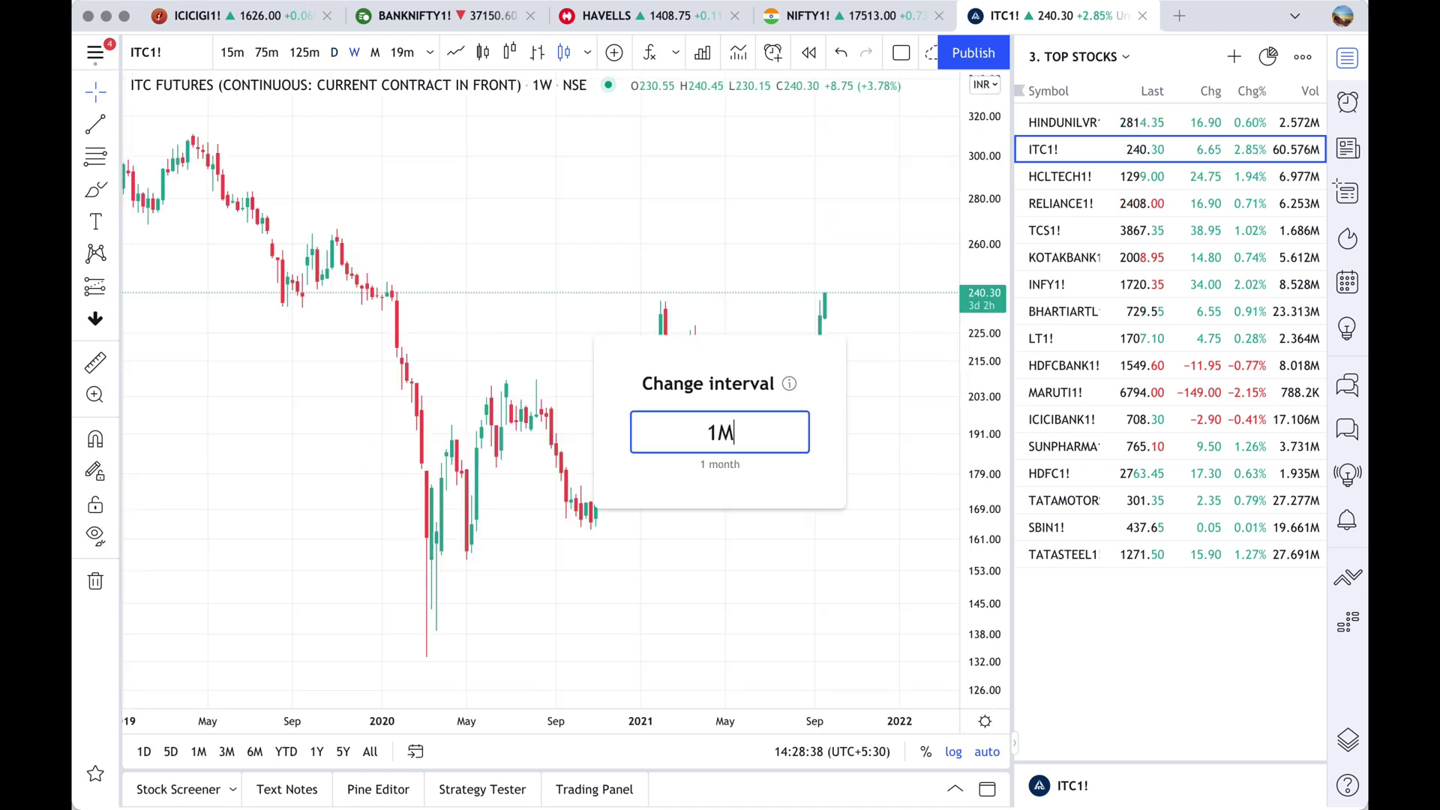
text(M)
key(Return)
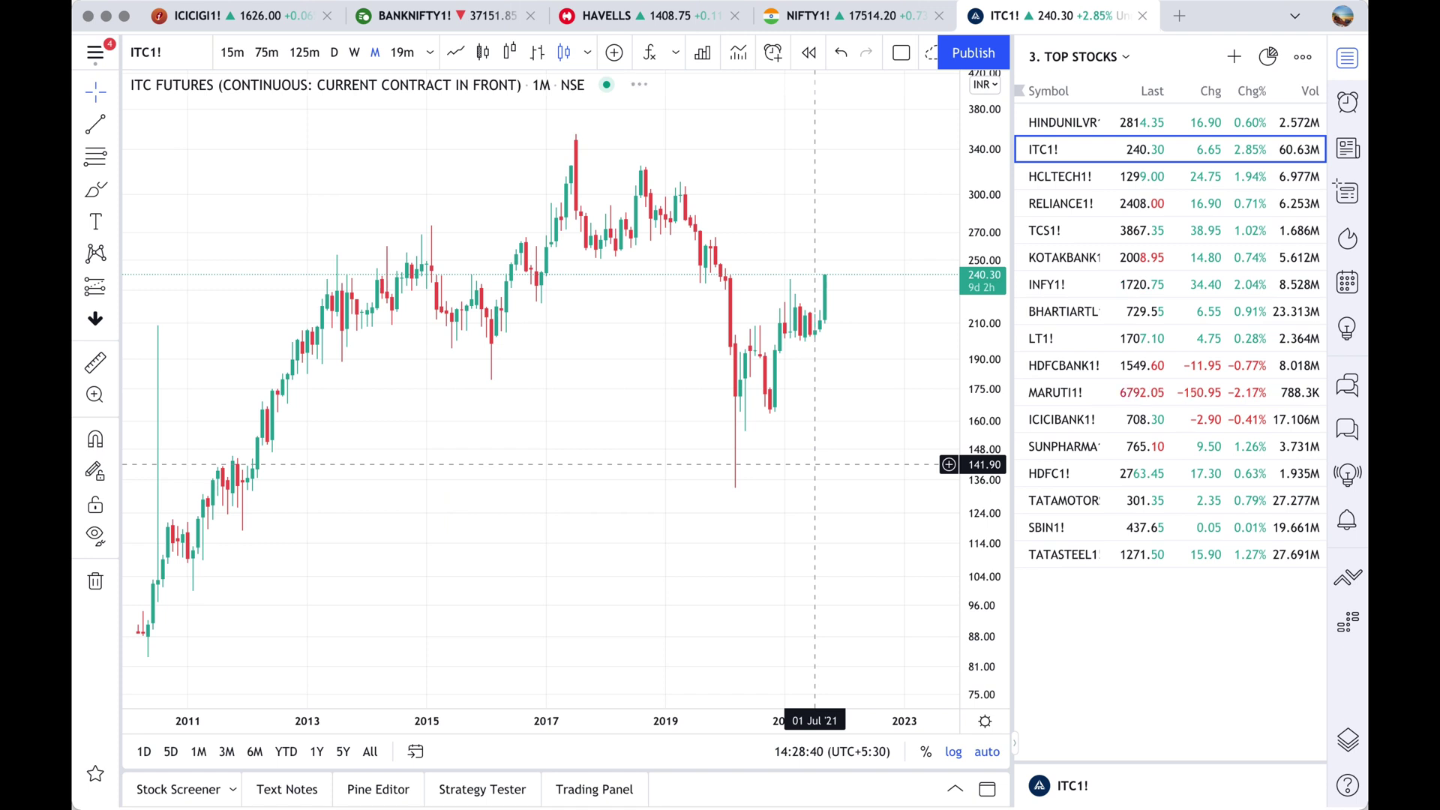
text(1D)
key(Return)
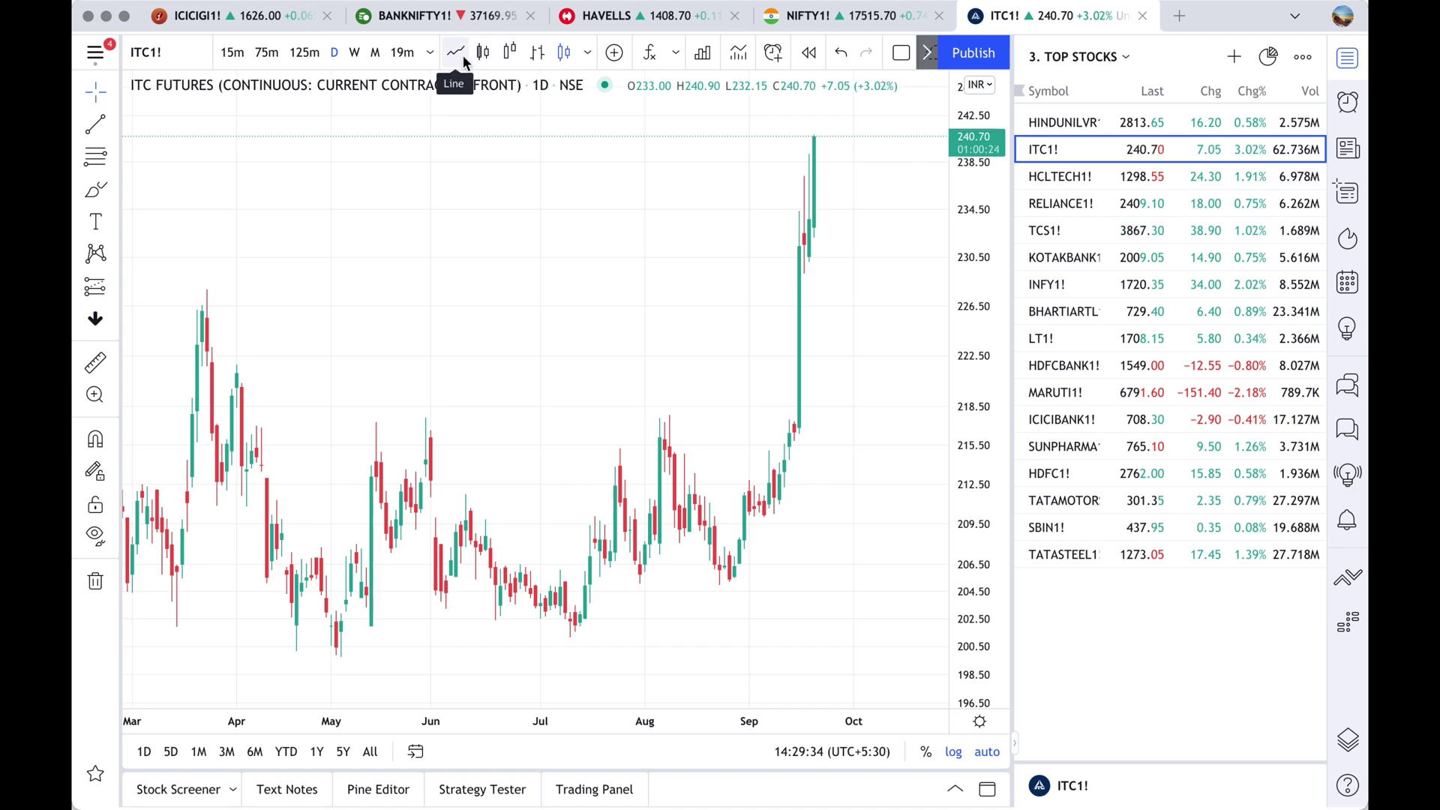
Set the ITC1! chart style to Bars, then double-click a bar to open Chart settings
click(589, 56)
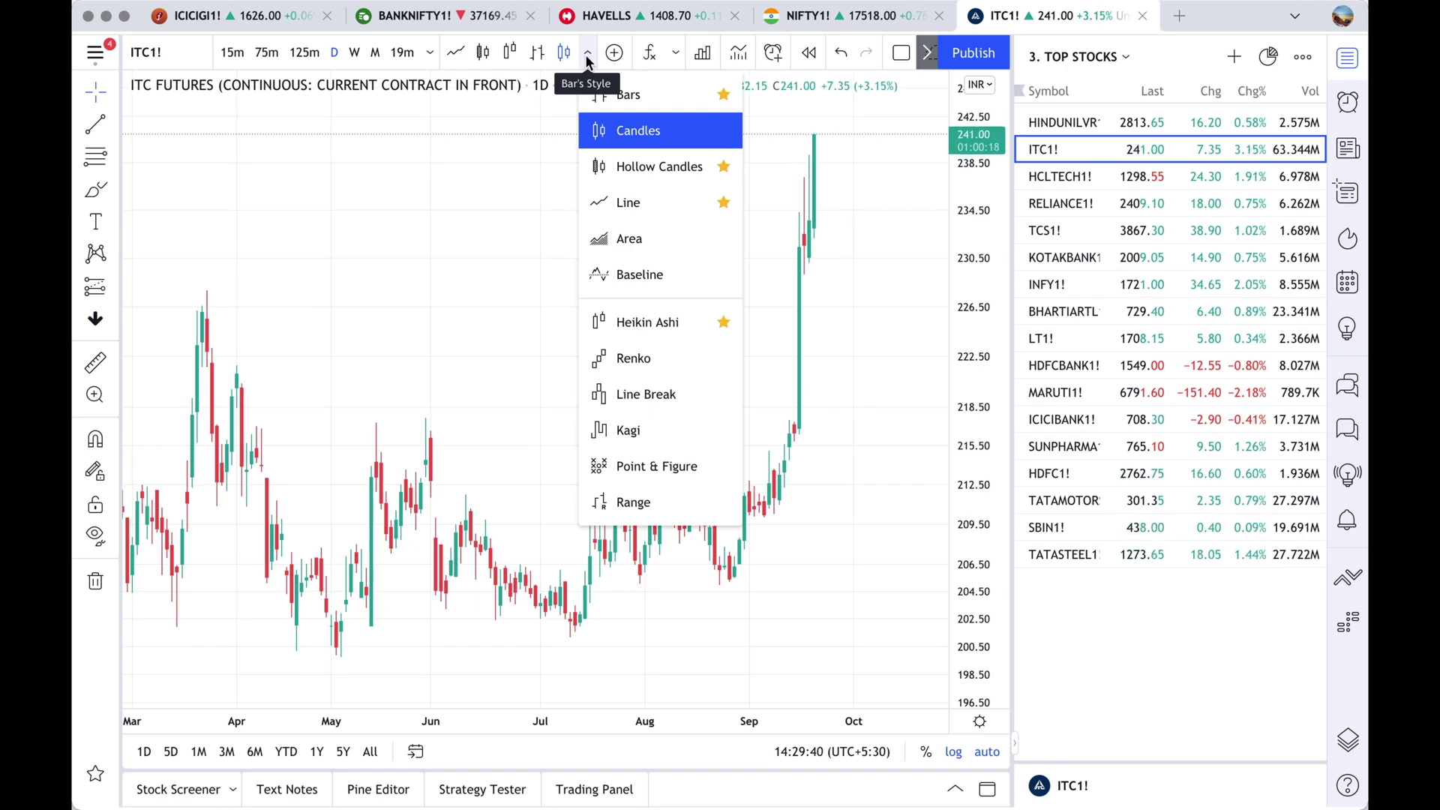
click(644, 96)
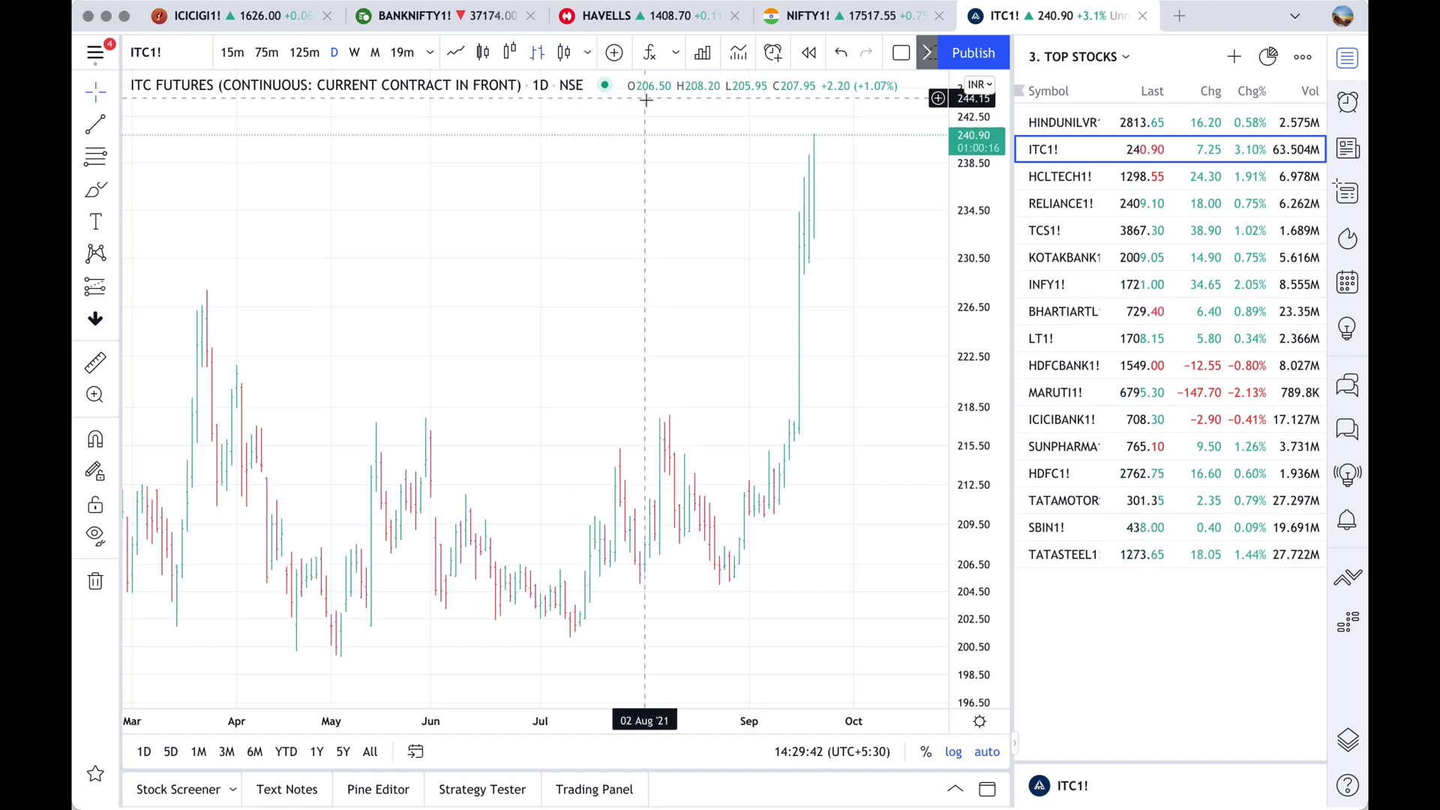
scroll(669, 241, up, 8)
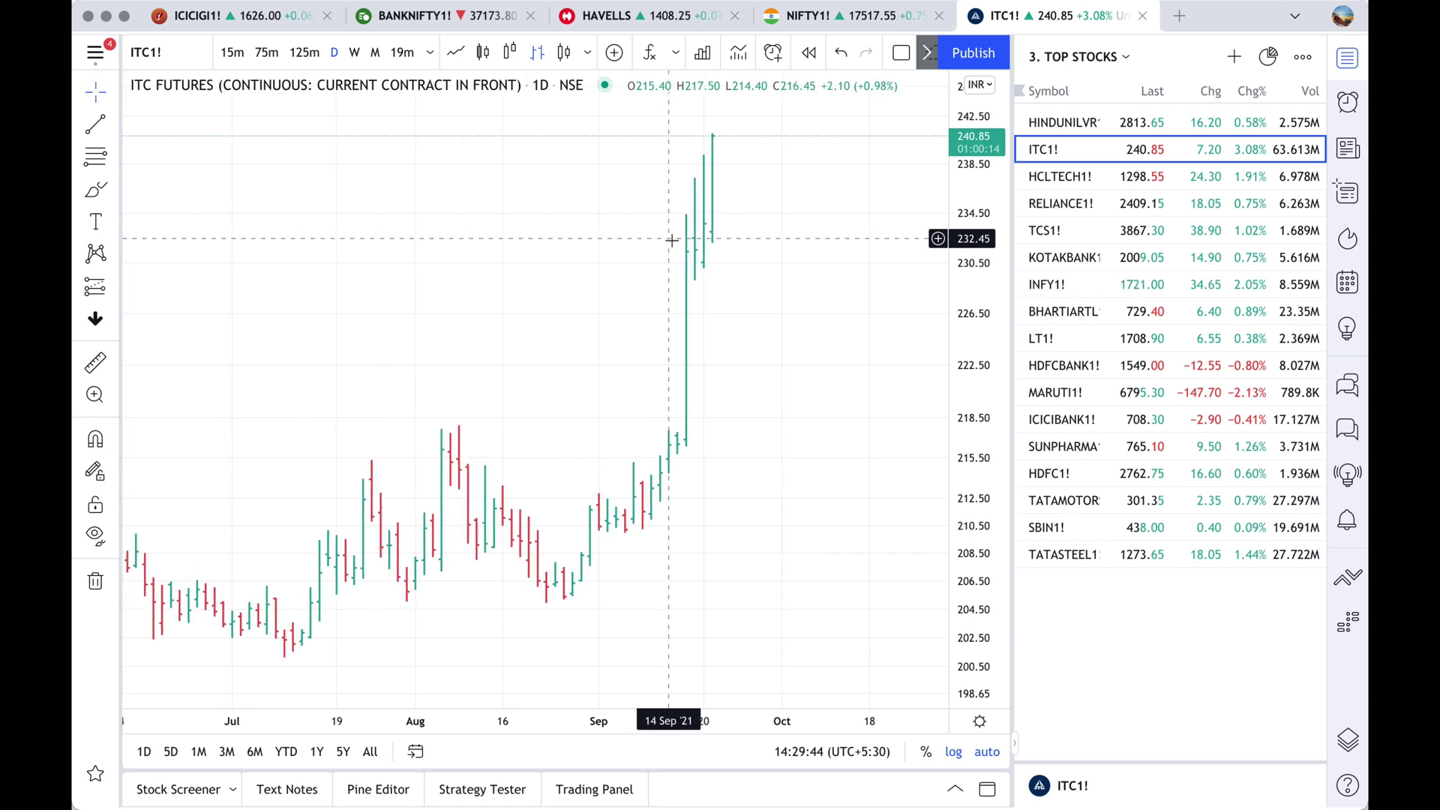
scroll(672, 240, down, 4)
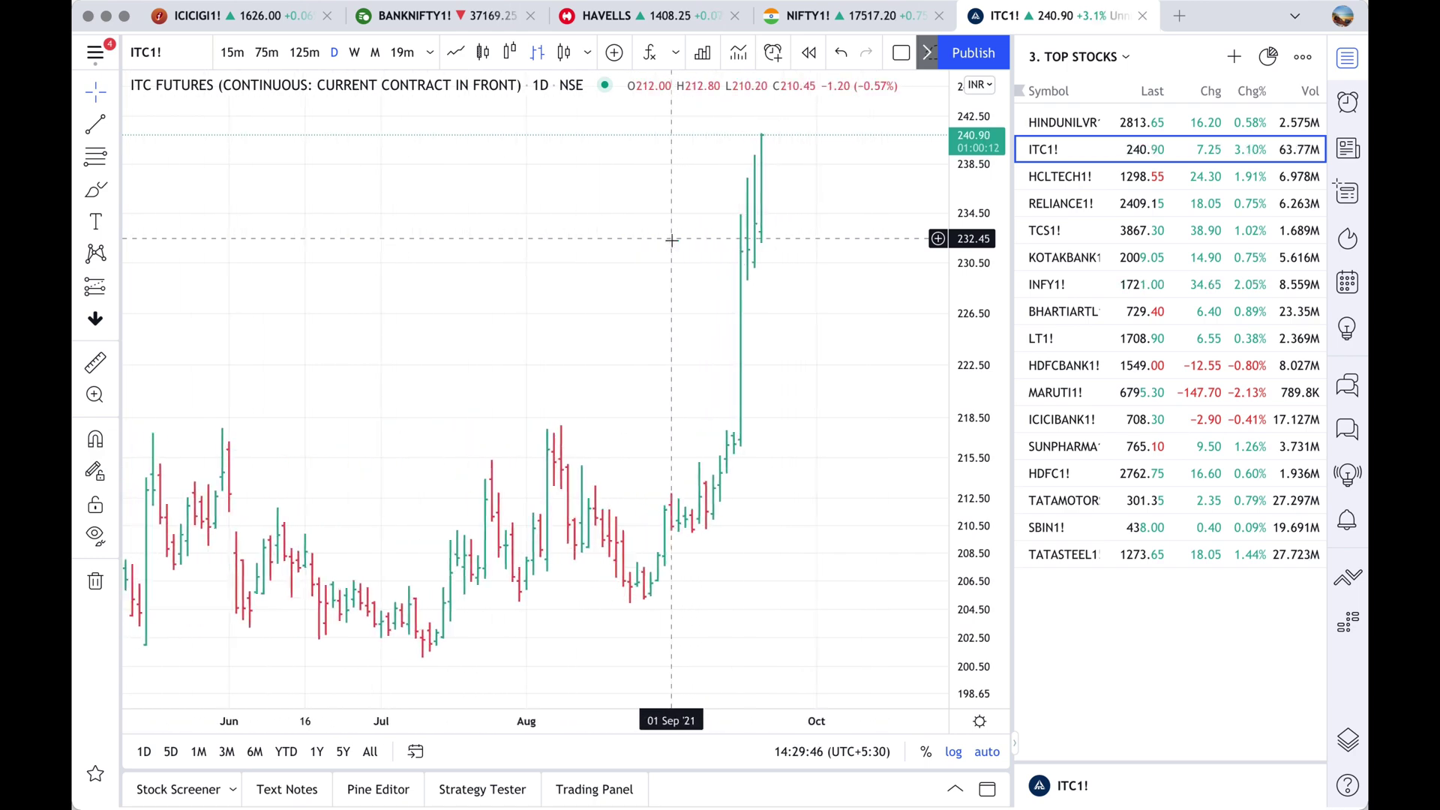
scroll(672, 240, down, 6)
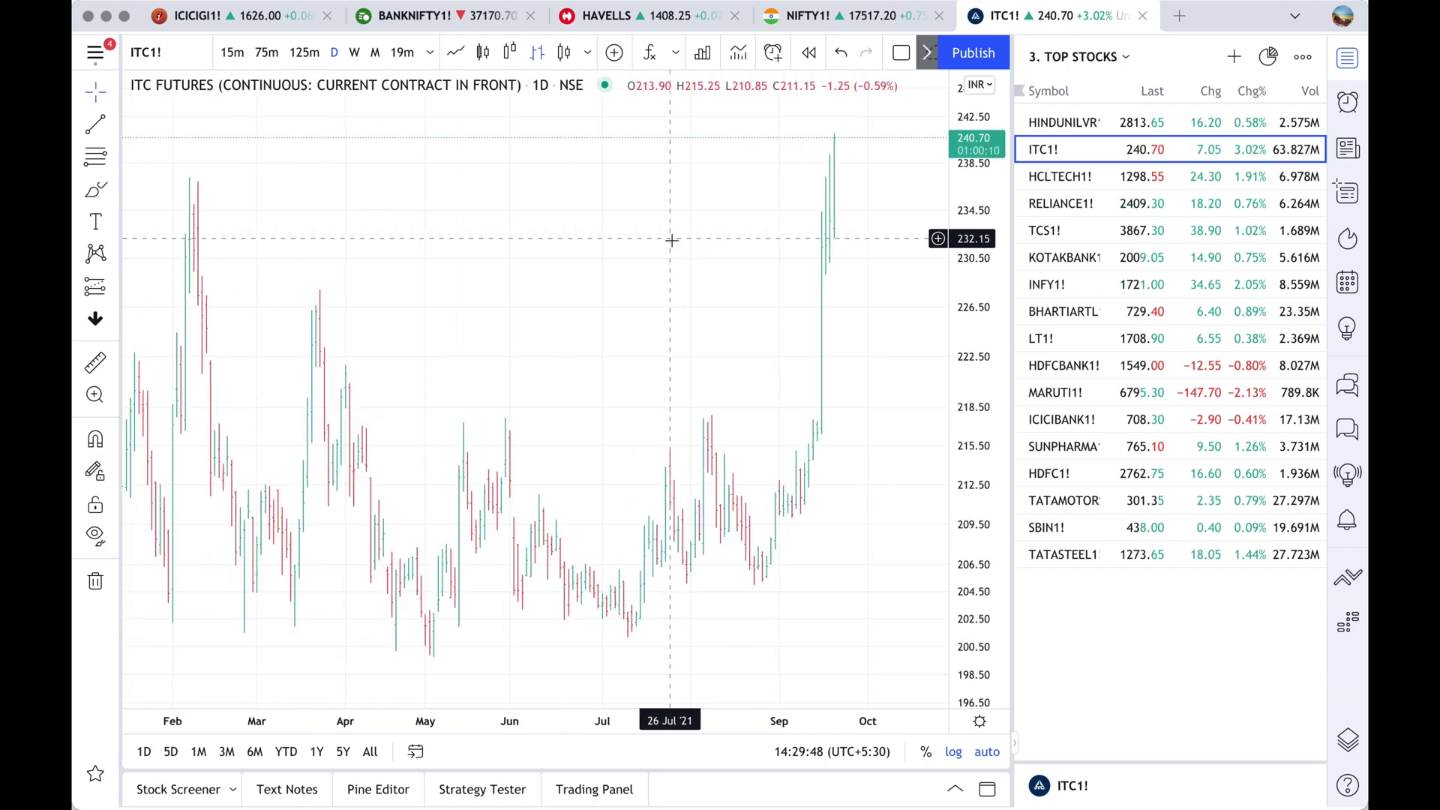
scroll(672, 240, down, 3)
scroll(672, 240, up, 6)
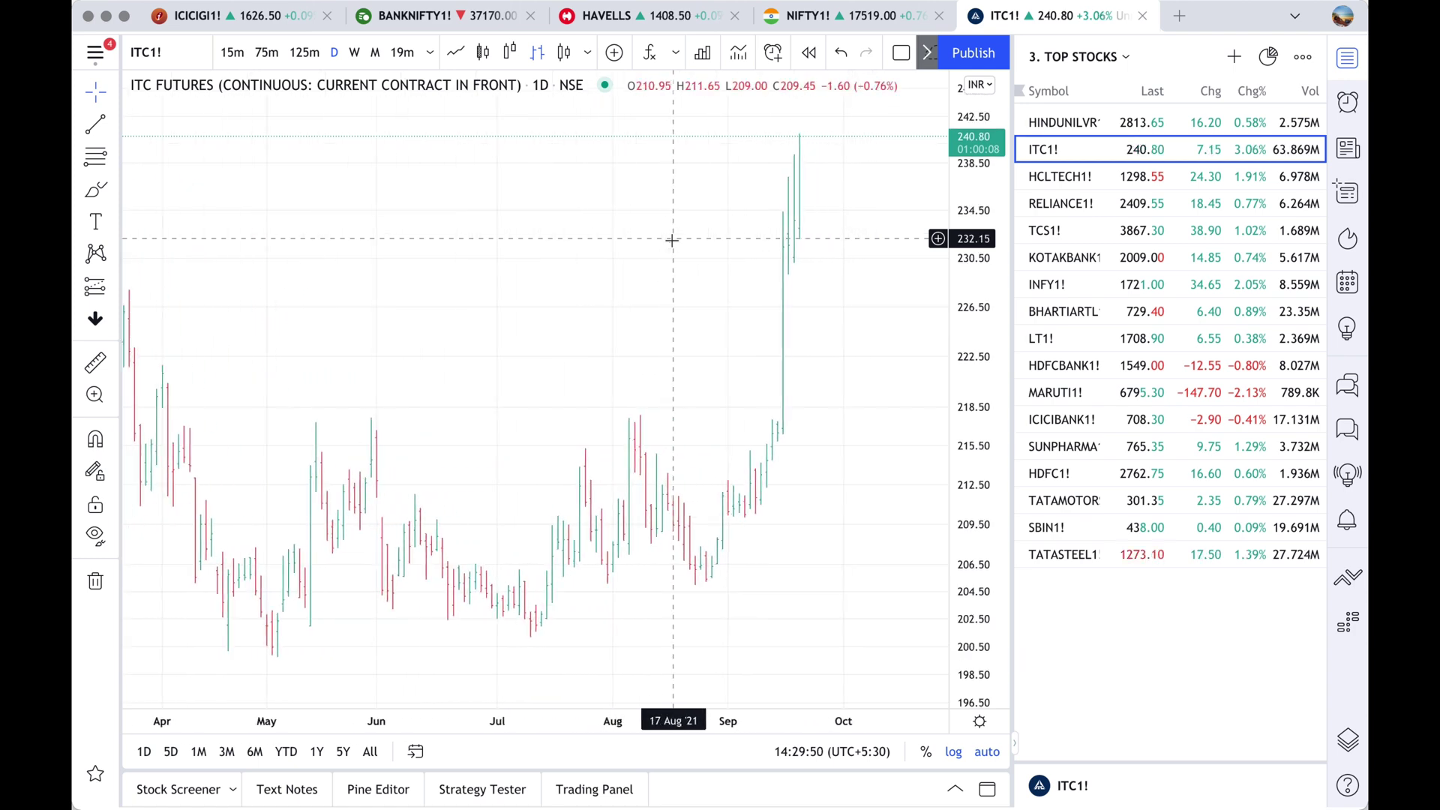
scroll(672, 240, up, 5)
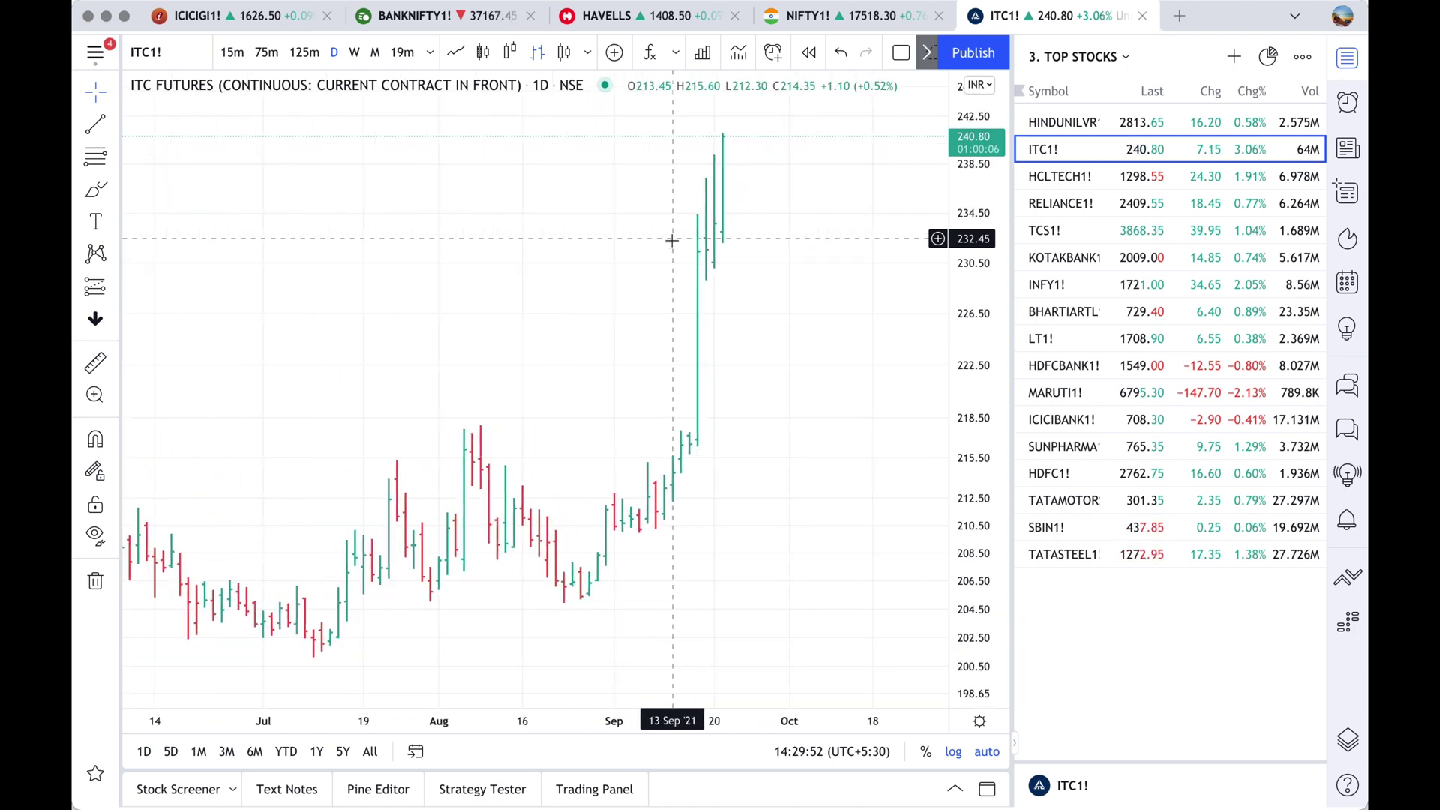
scroll(672, 240, up, 2)
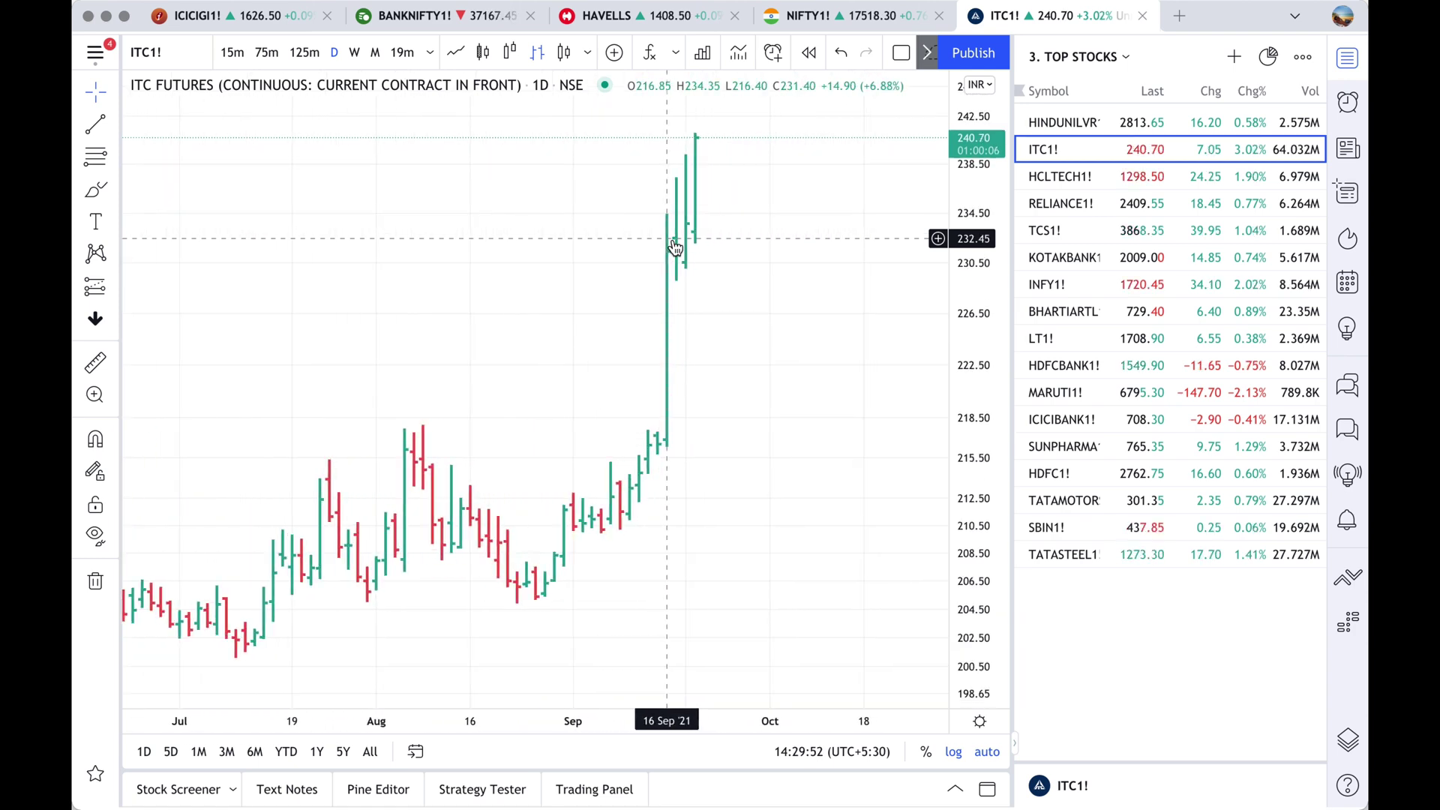
double_click(615, 474)
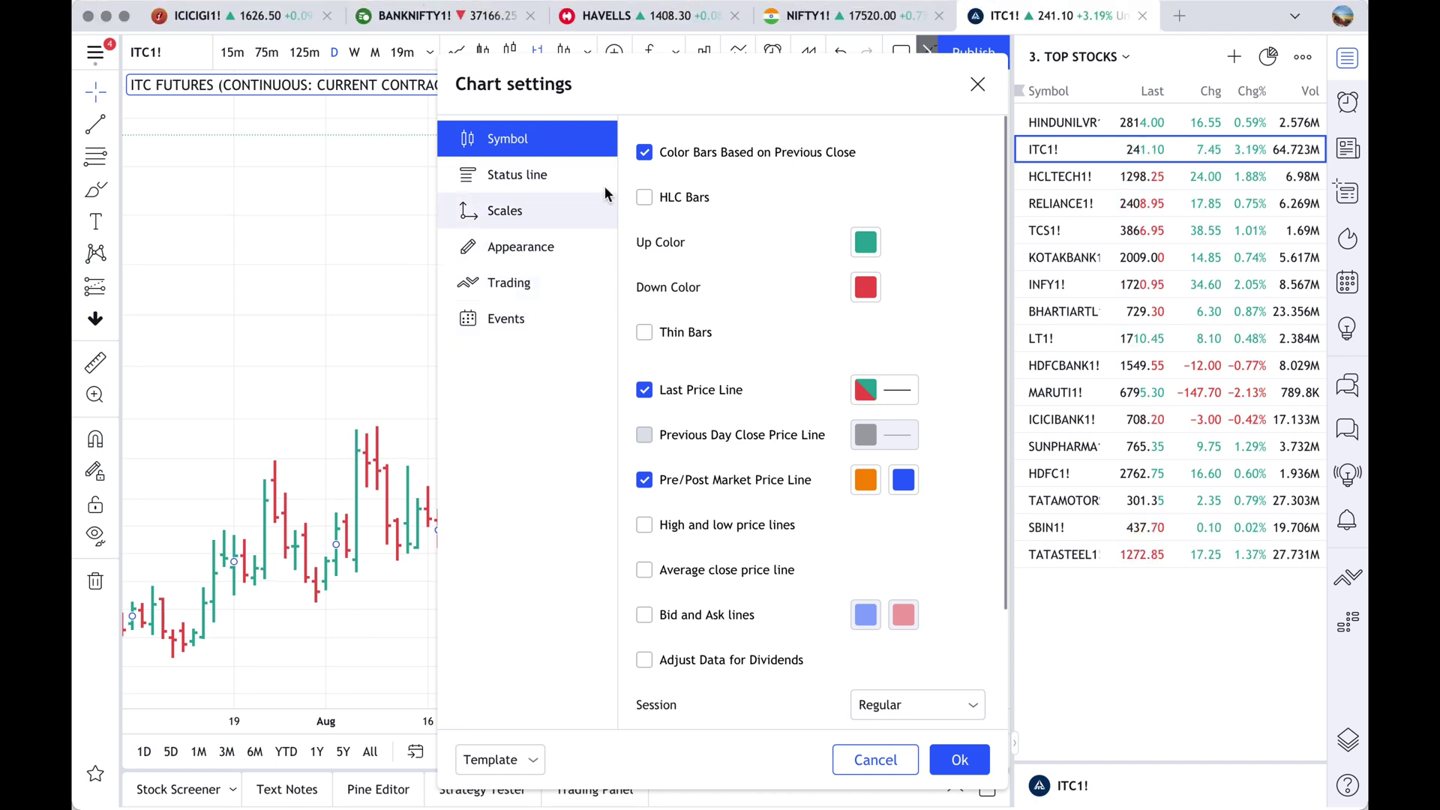
Switch Thin Bars on and back off in Chart settings, then confirm with Ok
click(644, 333)
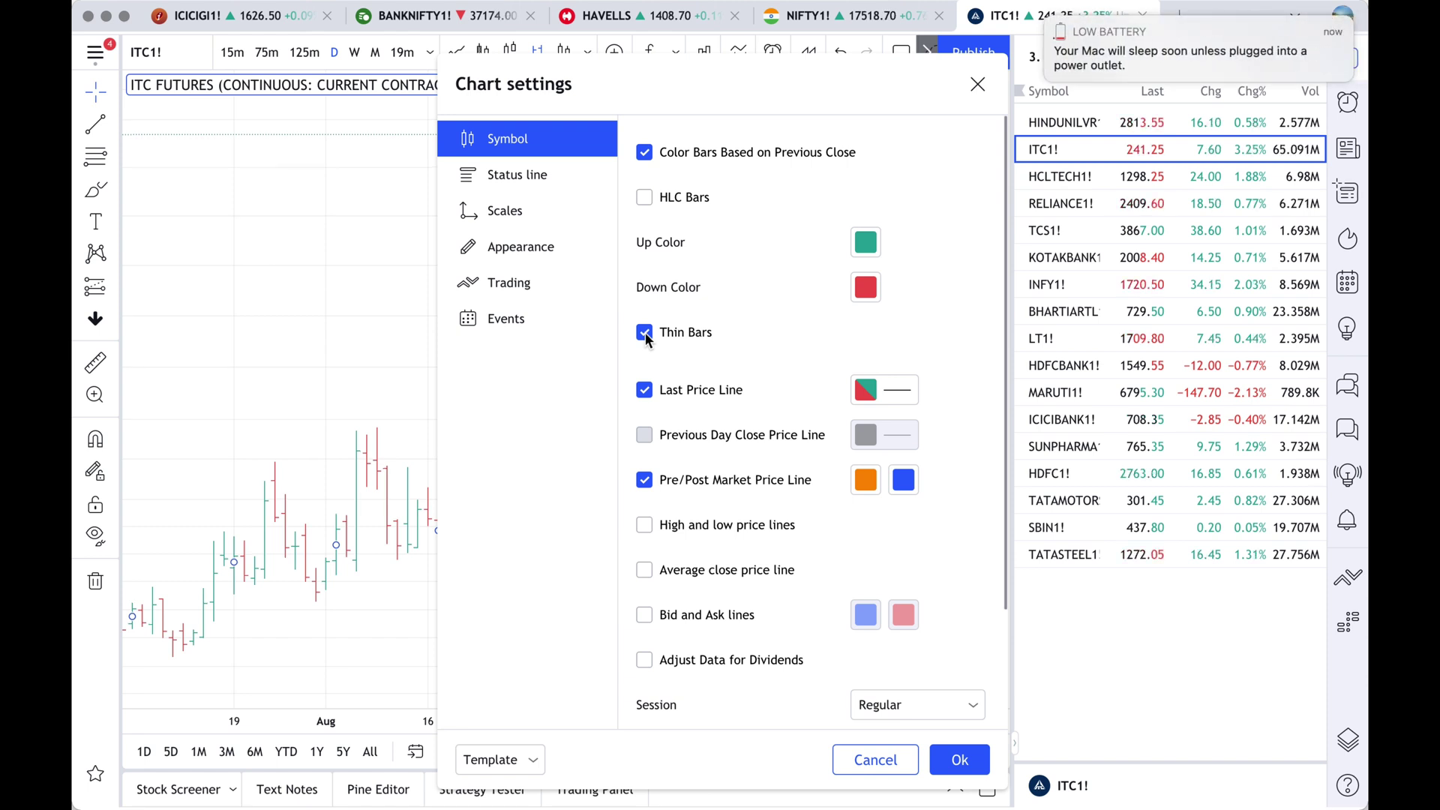
click(646, 331)
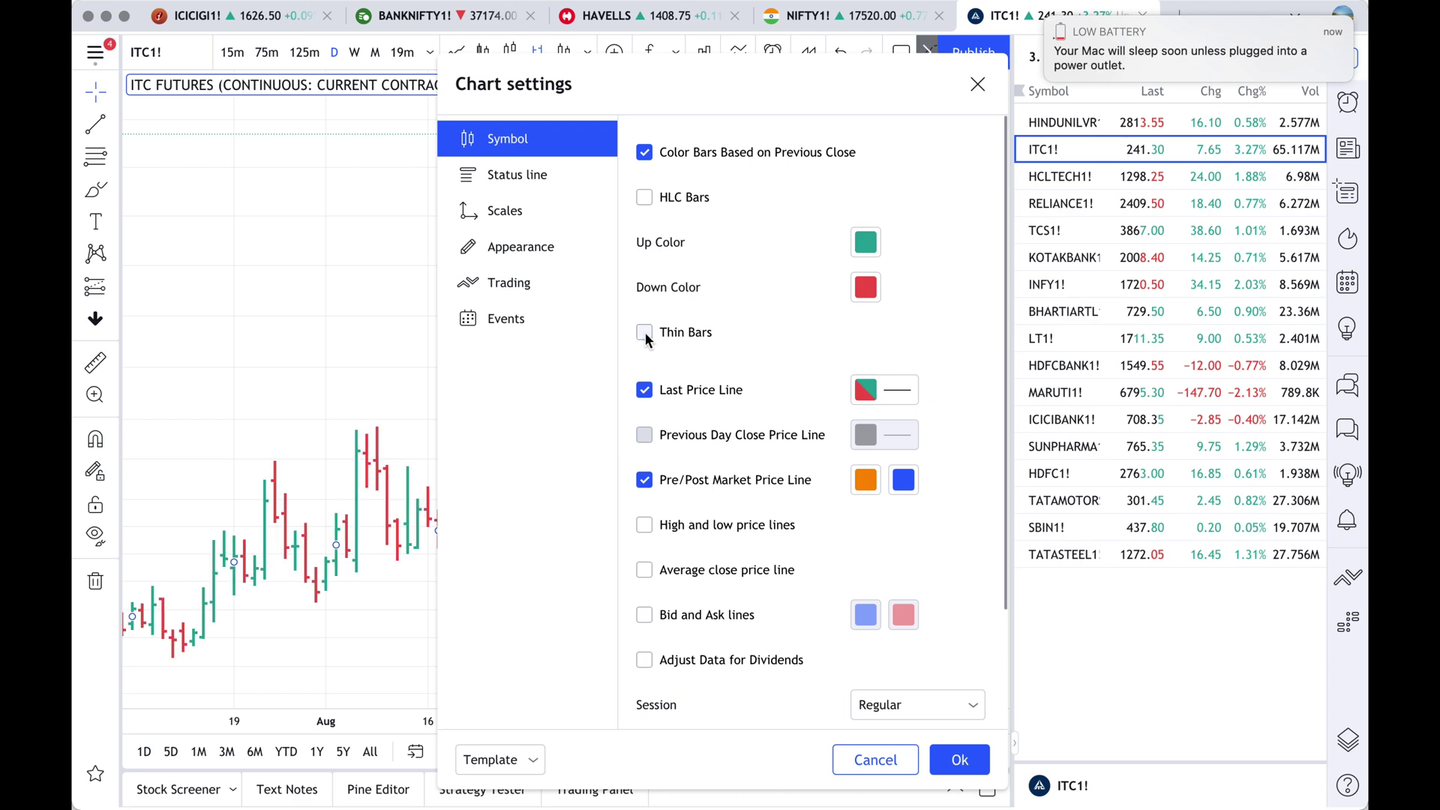
click(960, 760)
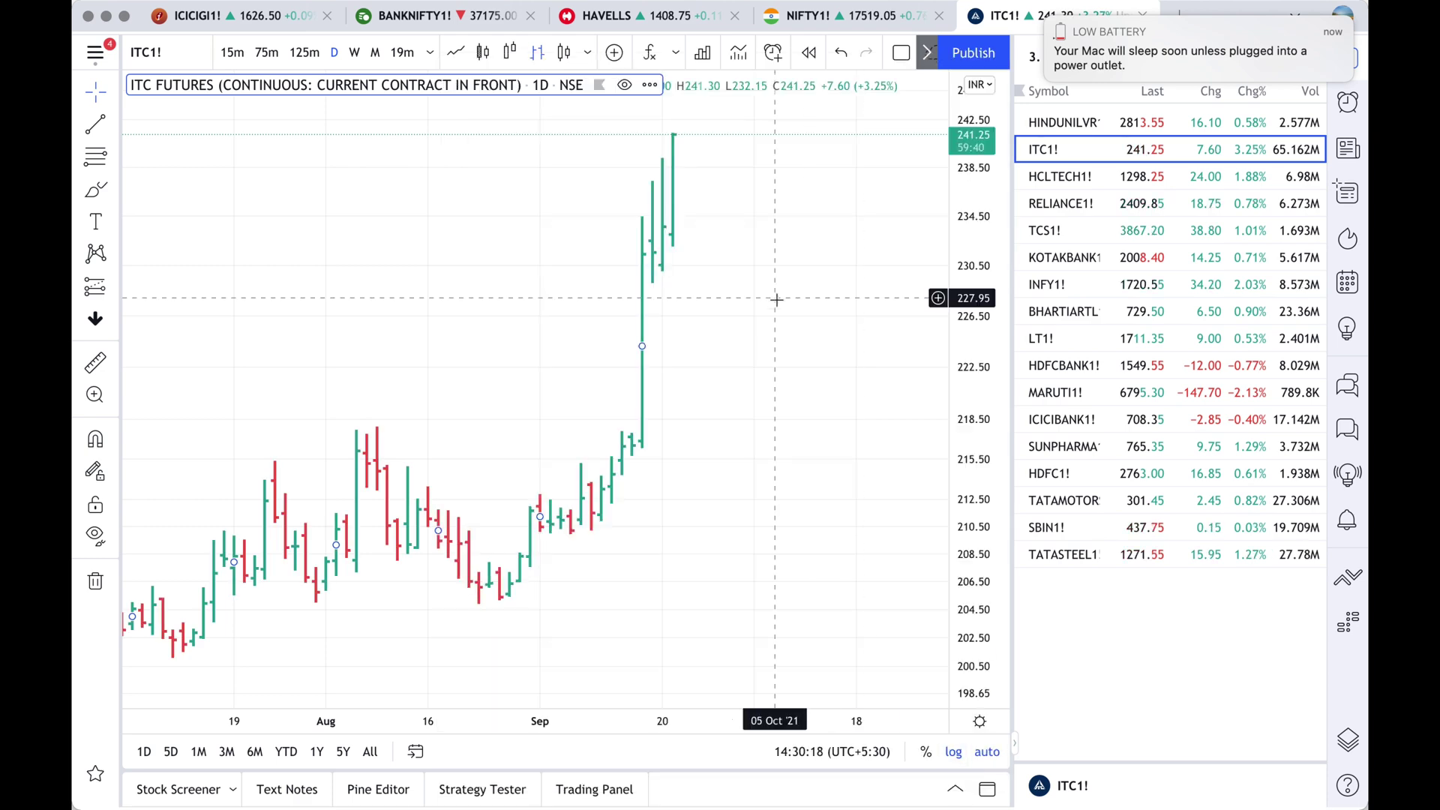
Zoom the ITC1! chart and pan it to show earlier dates
scroll(773, 300, up, 3)
scroll(776, 303, down, 5)
scroll(776, 300, up, 6)
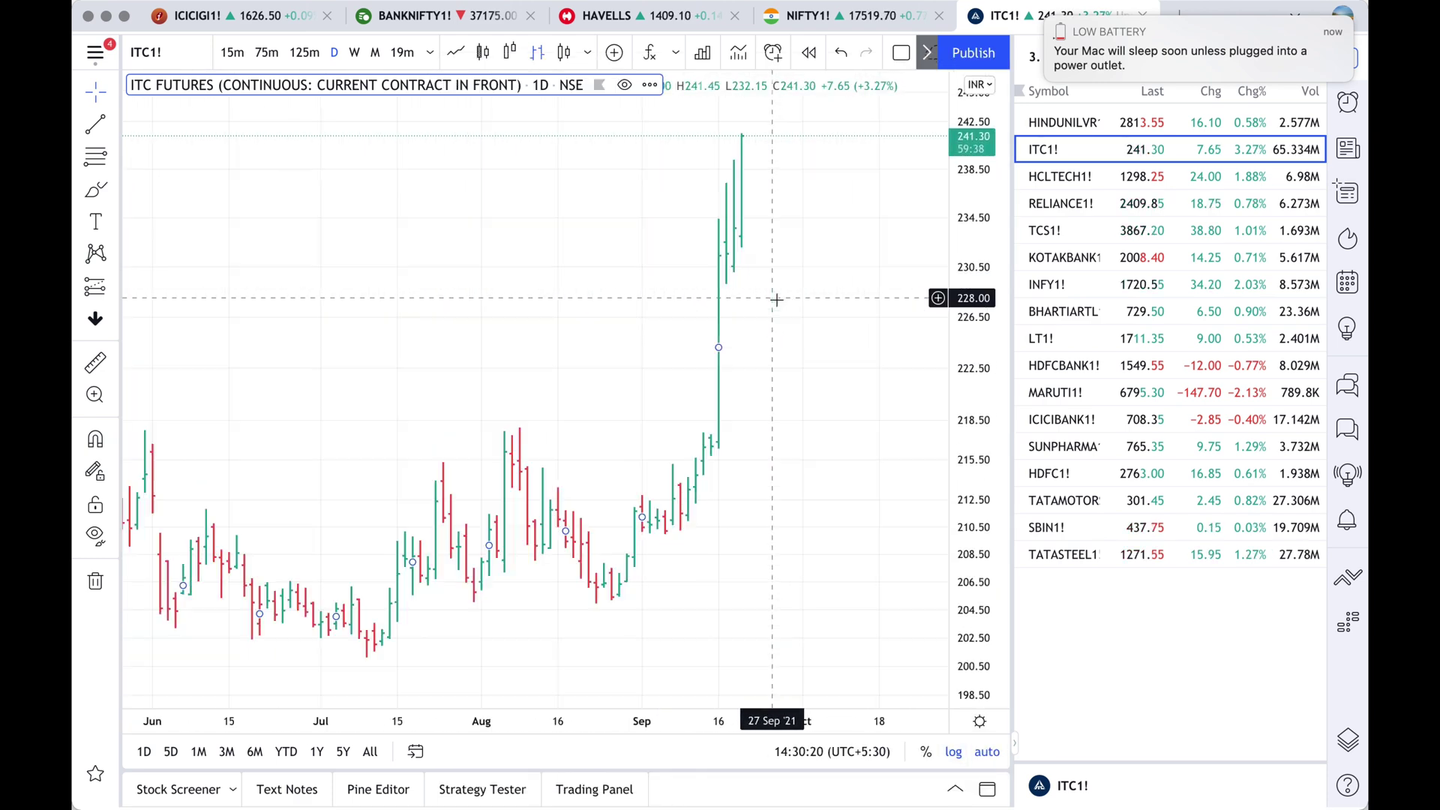
scroll(776, 300, down, 5)
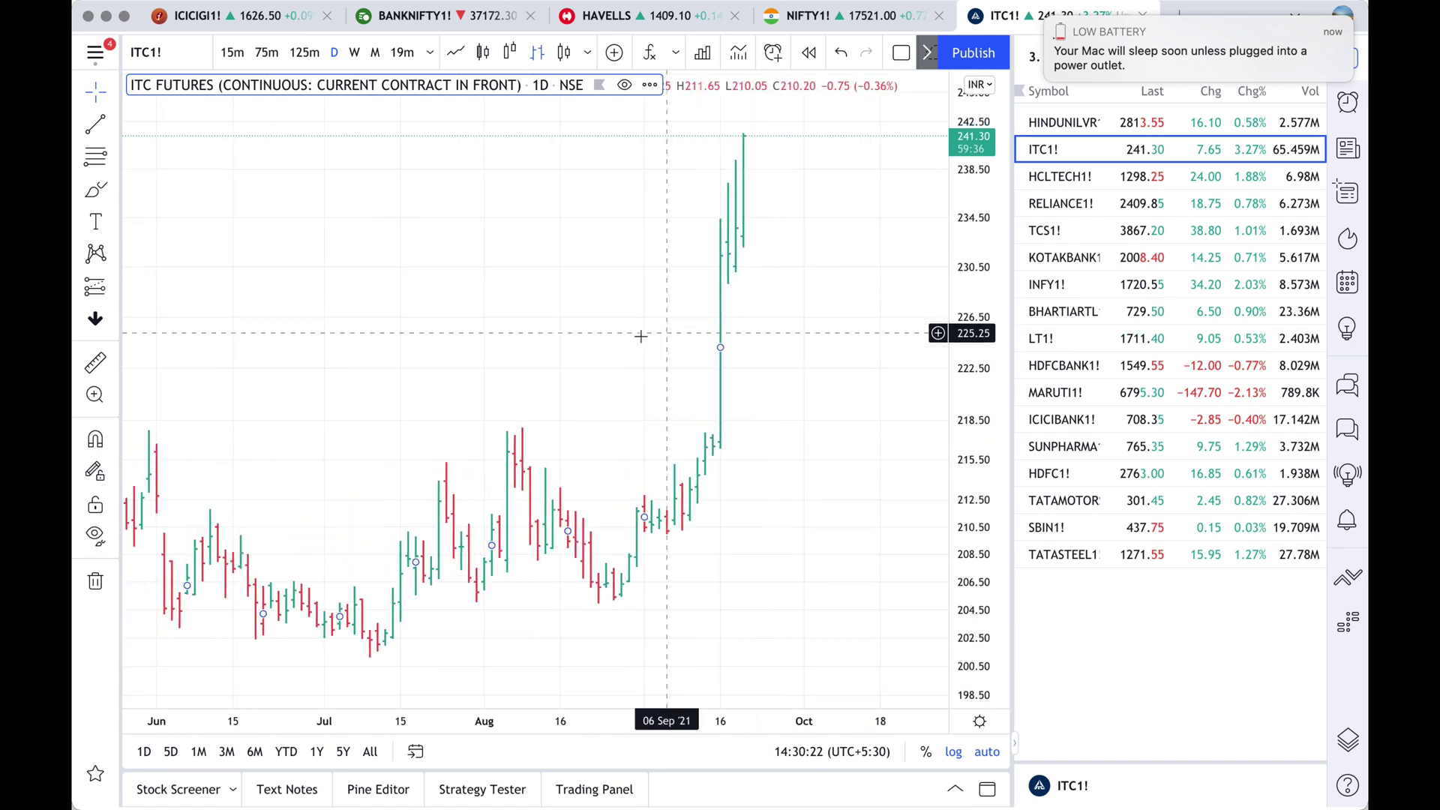
scroll(804, 346, up, 4)
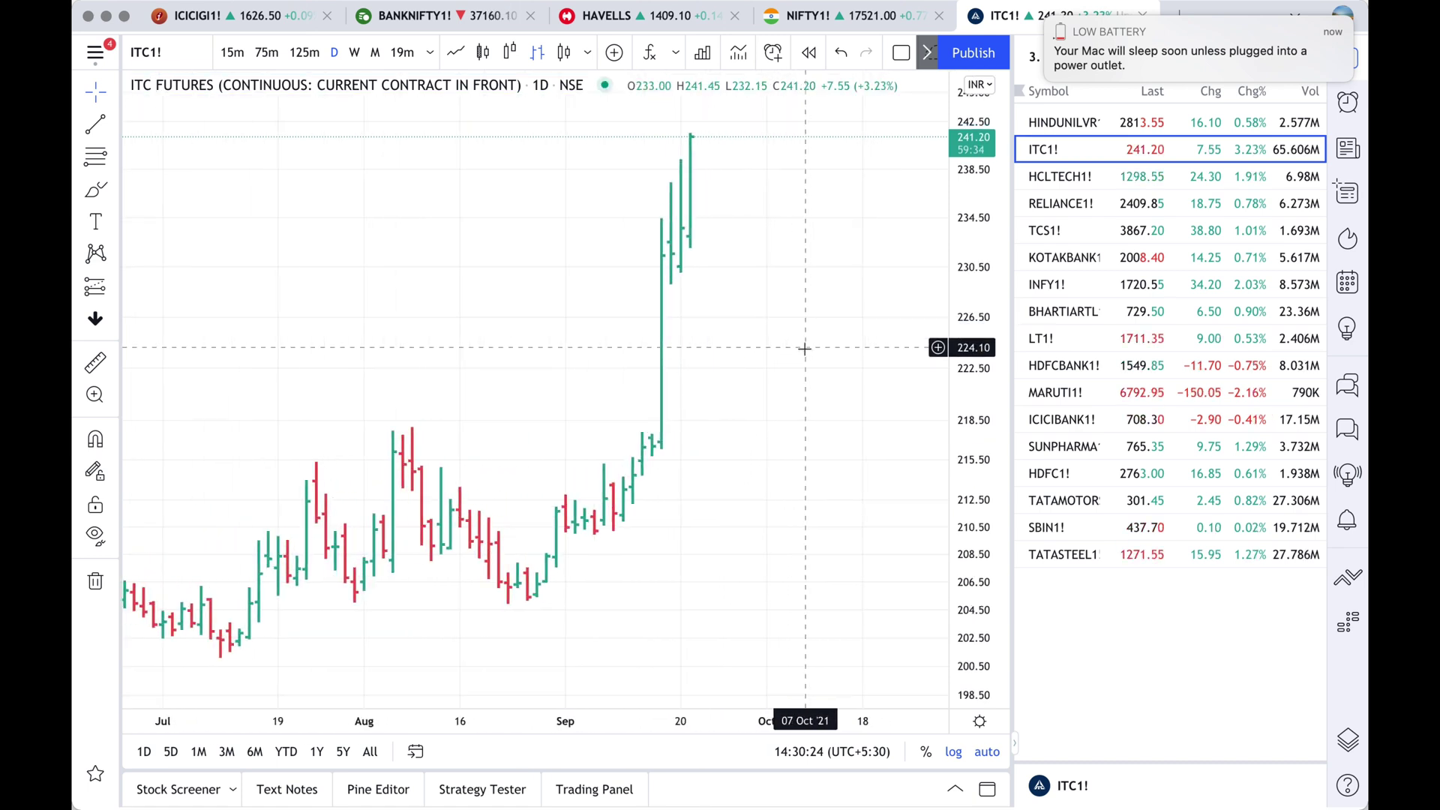
drag(752, 376, 892, 361)
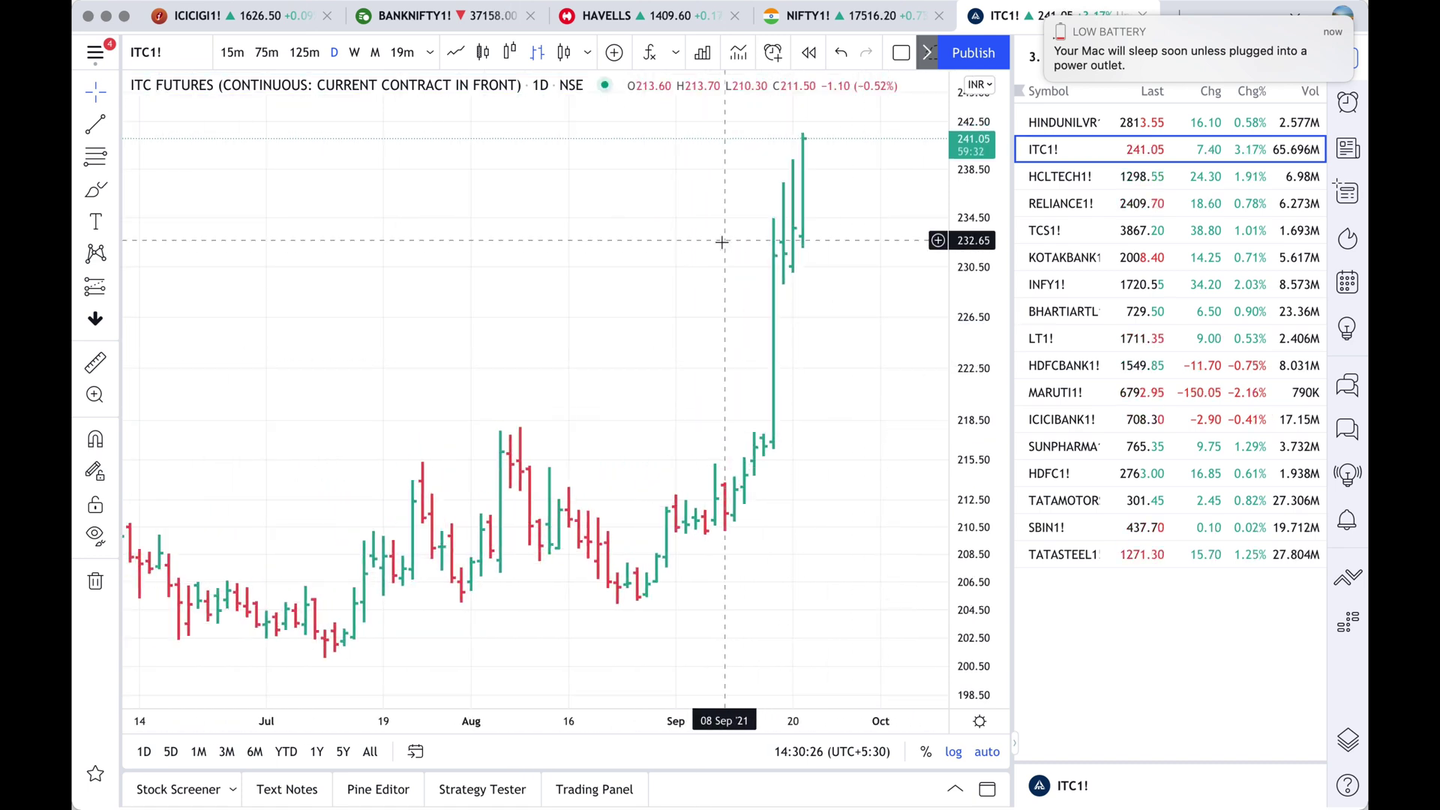
Set the chart style to Candles, then change it to Hollow Candles
click(589, 51)
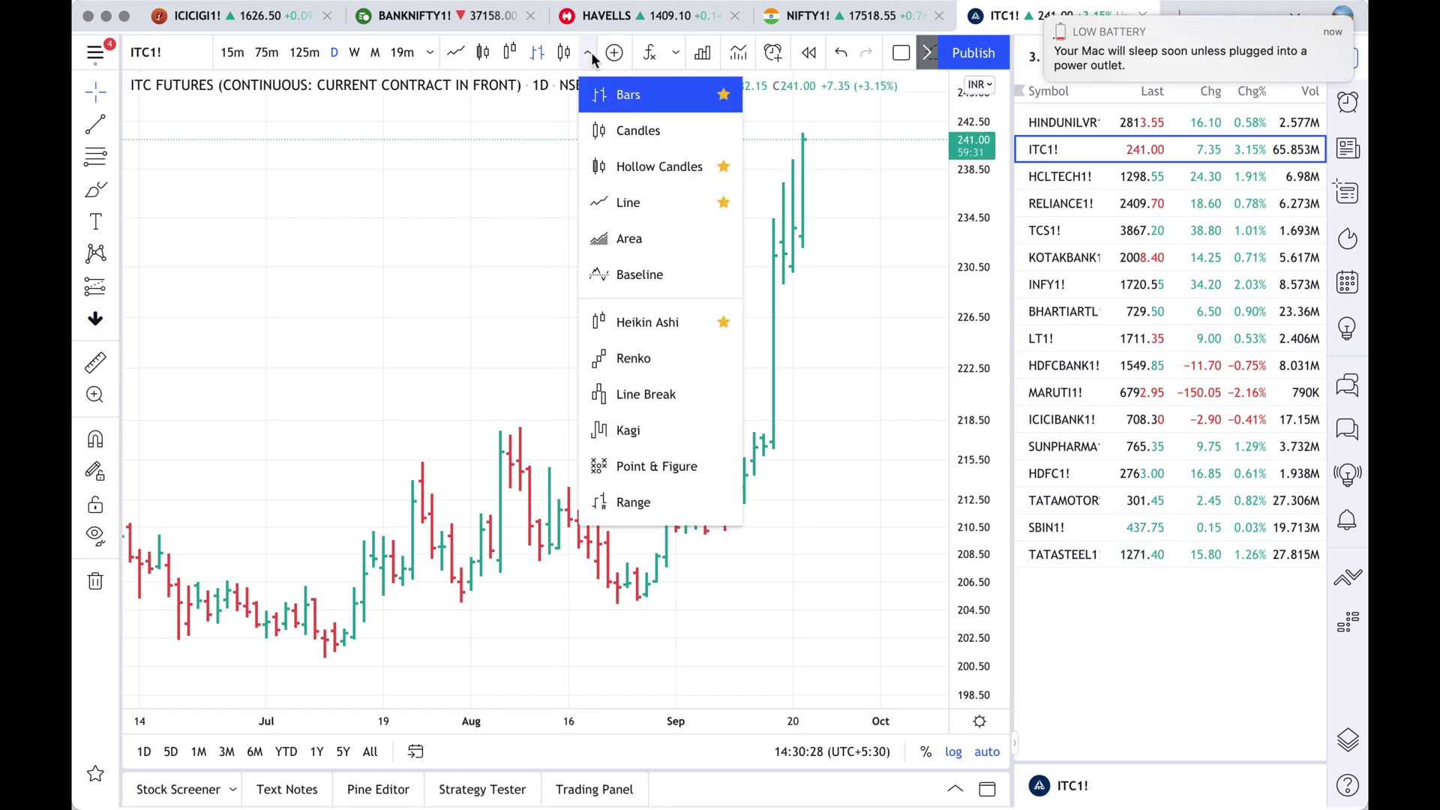
click(624, 128)
scroll(625, 129, down, 4)
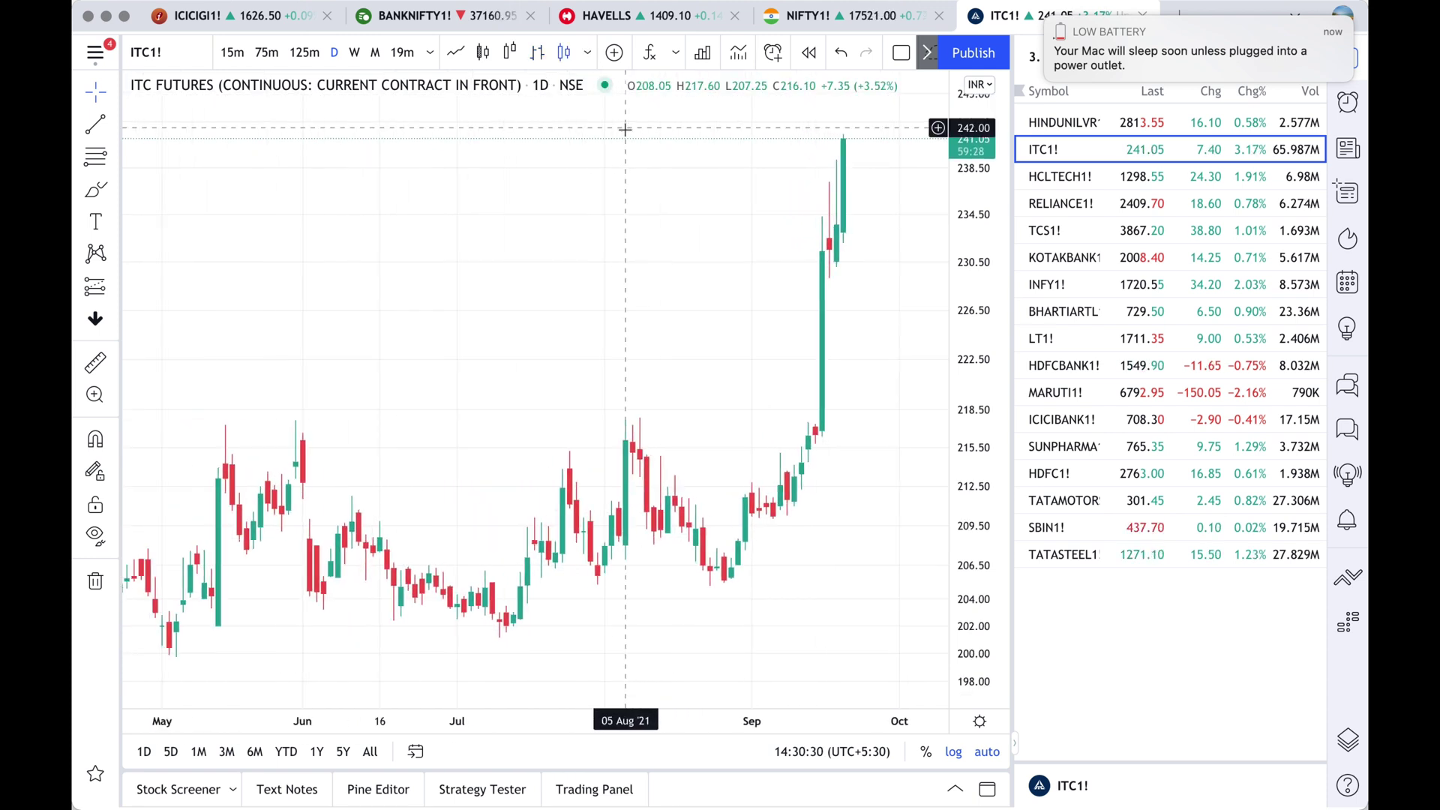
click(589, 52)
click(623, 165)
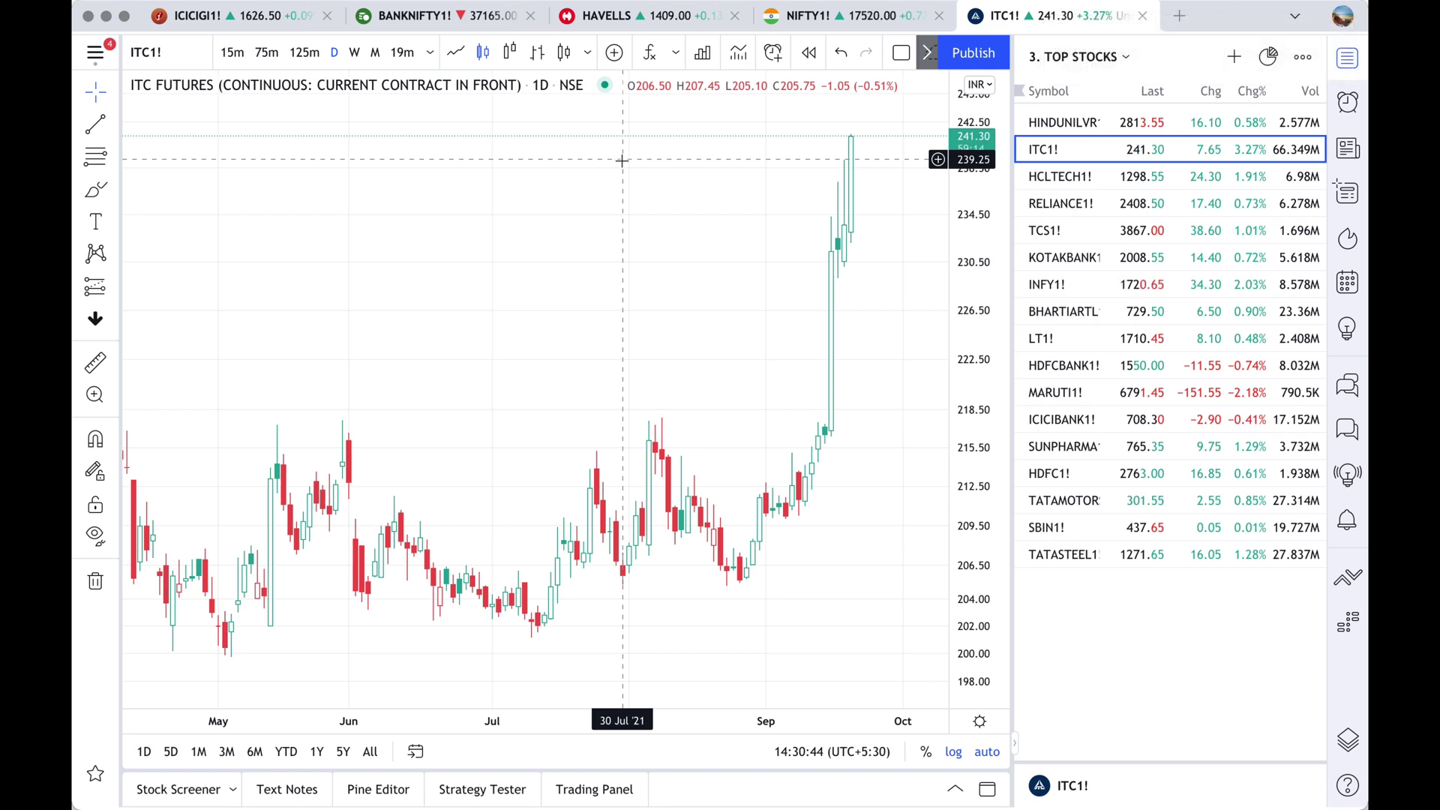
Switch the ITC1! chart to the Line style and scroll through the price history
click(588, 53)
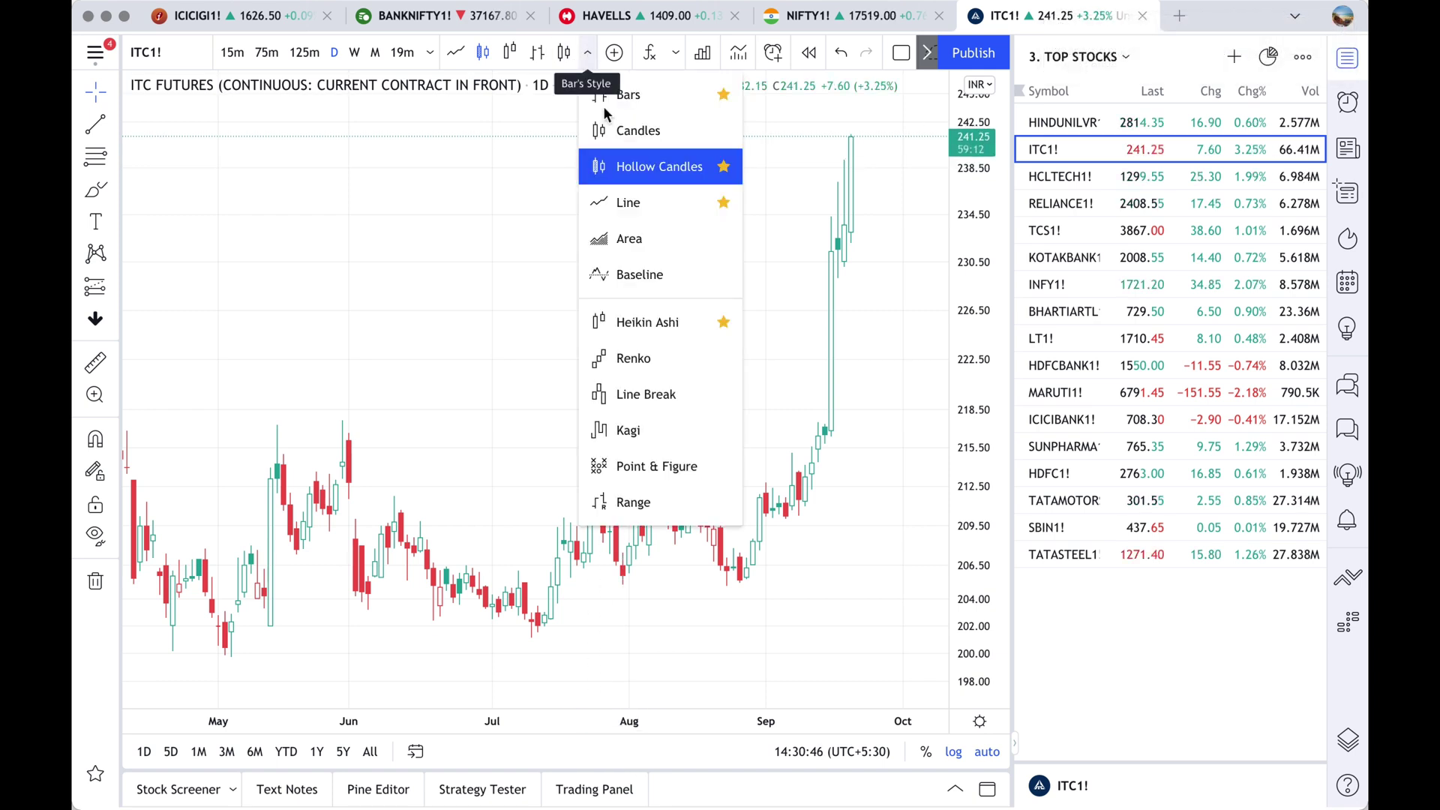
click(654, 206)
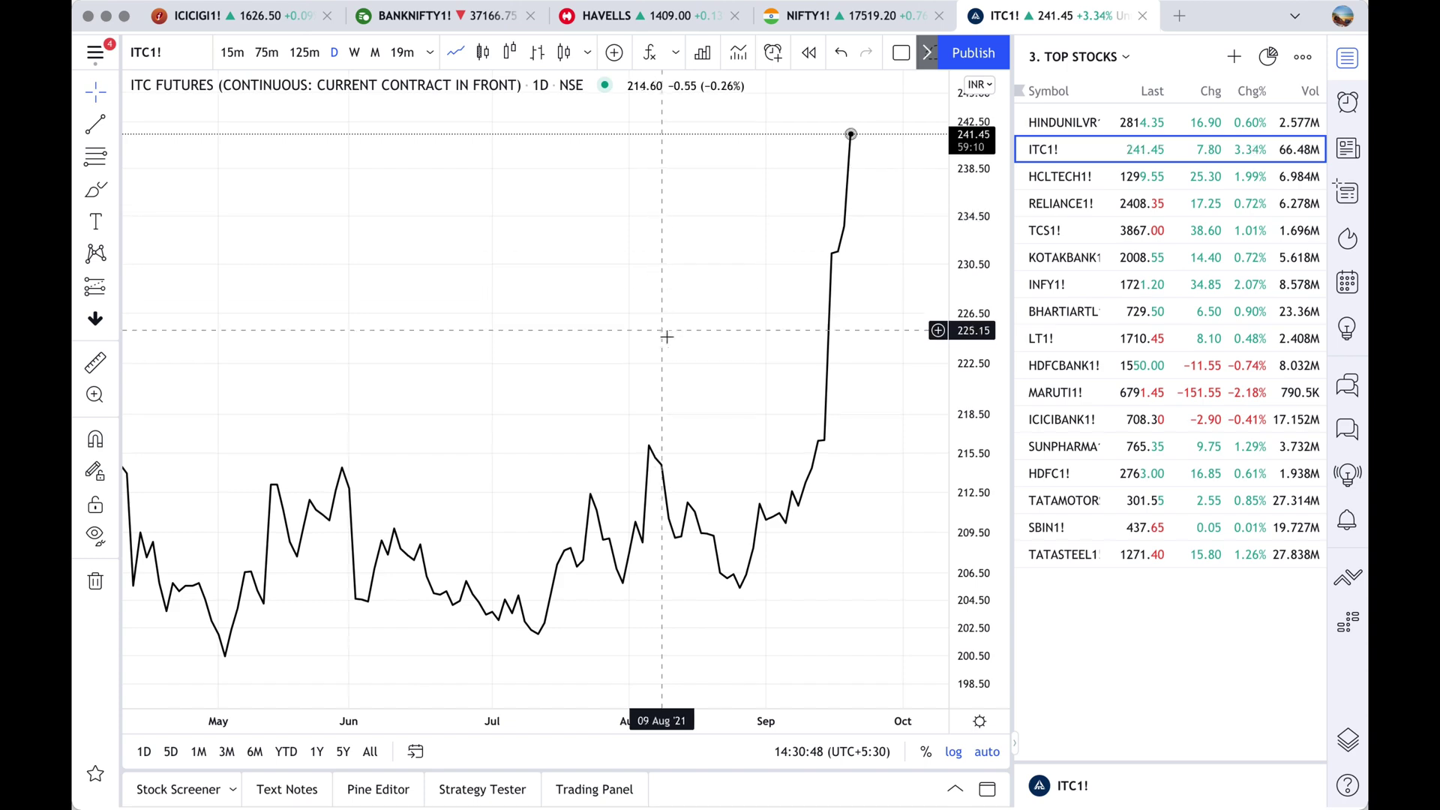
scroll(667, 337, down, 6)
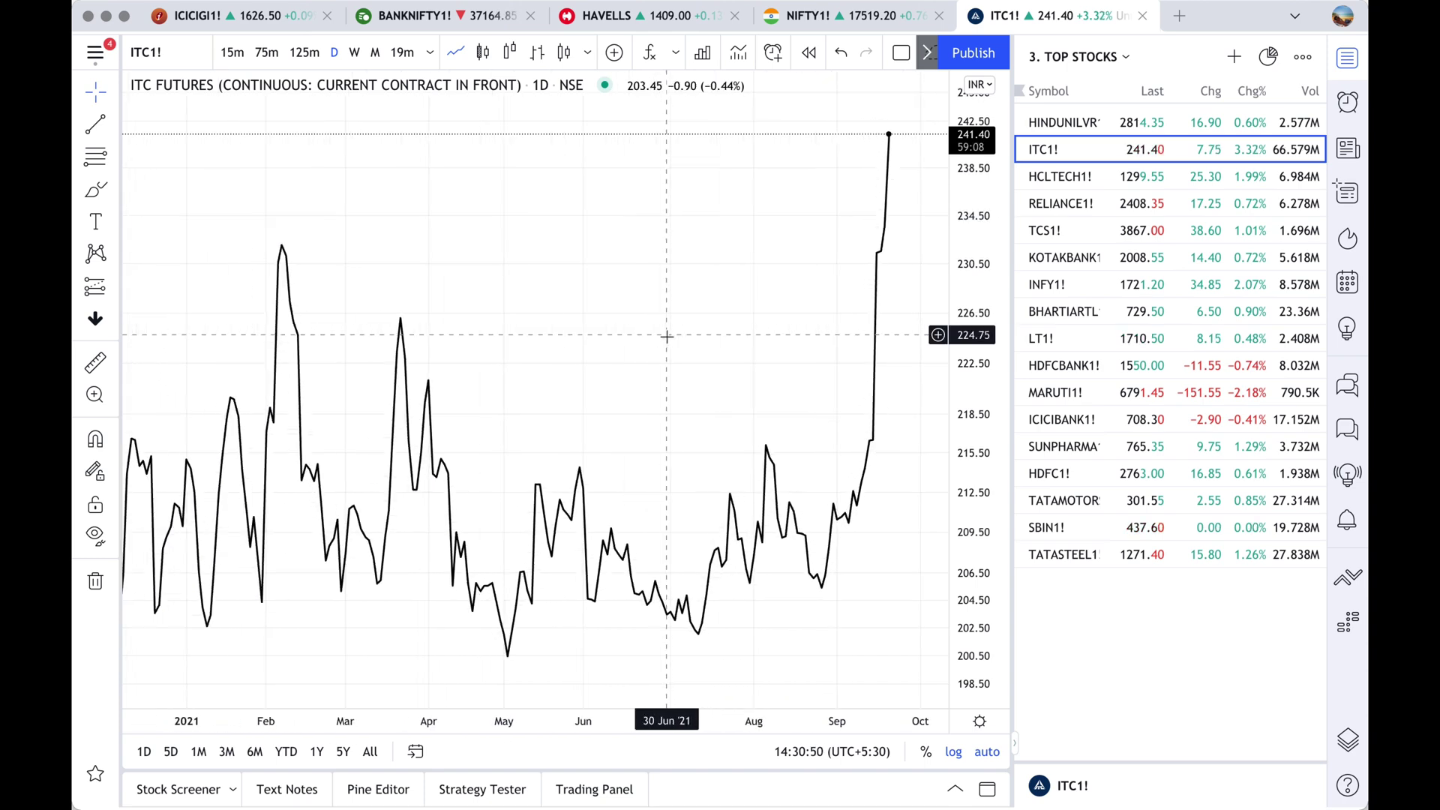
scroll(667, 337, down, 3)
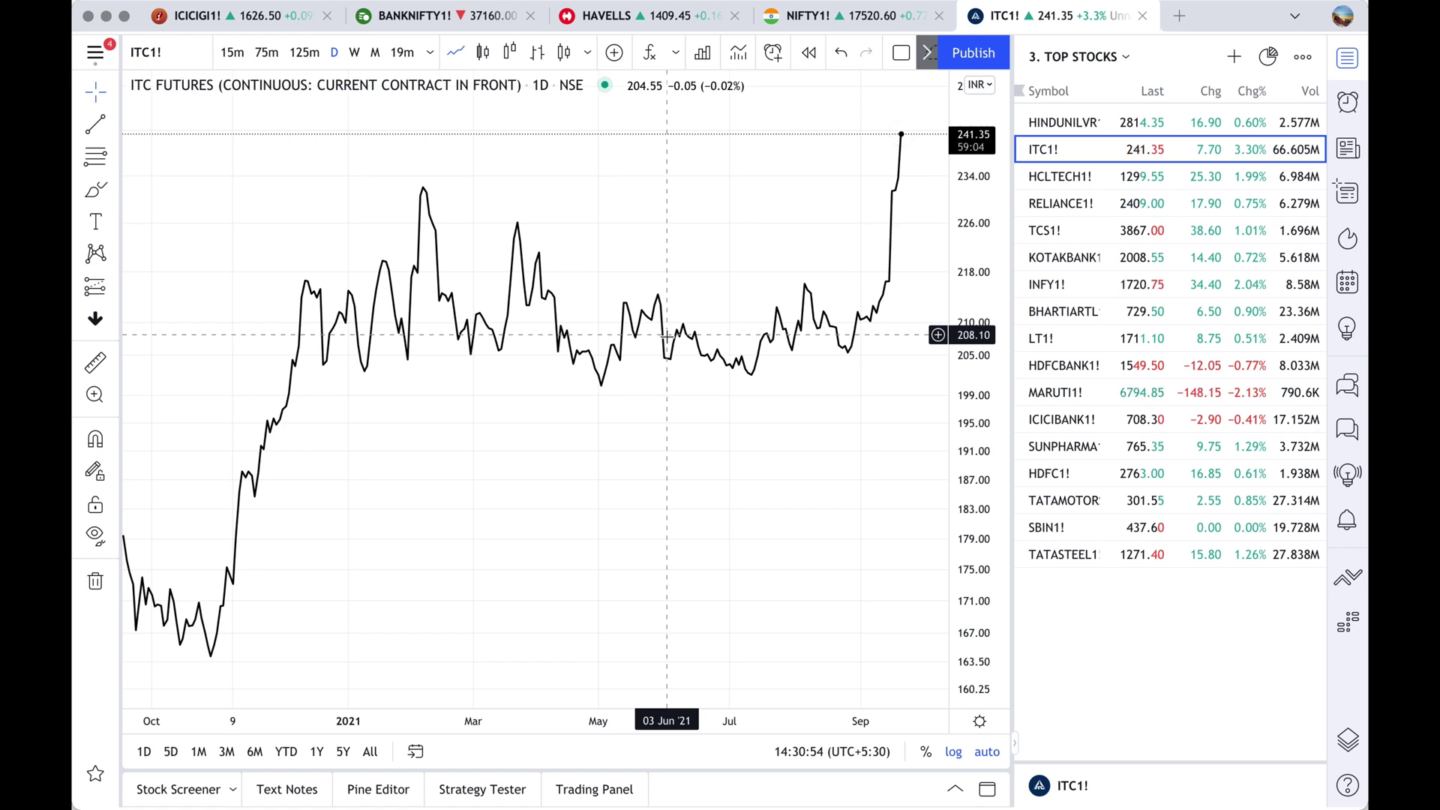
scroll(667, 337, up, 3)
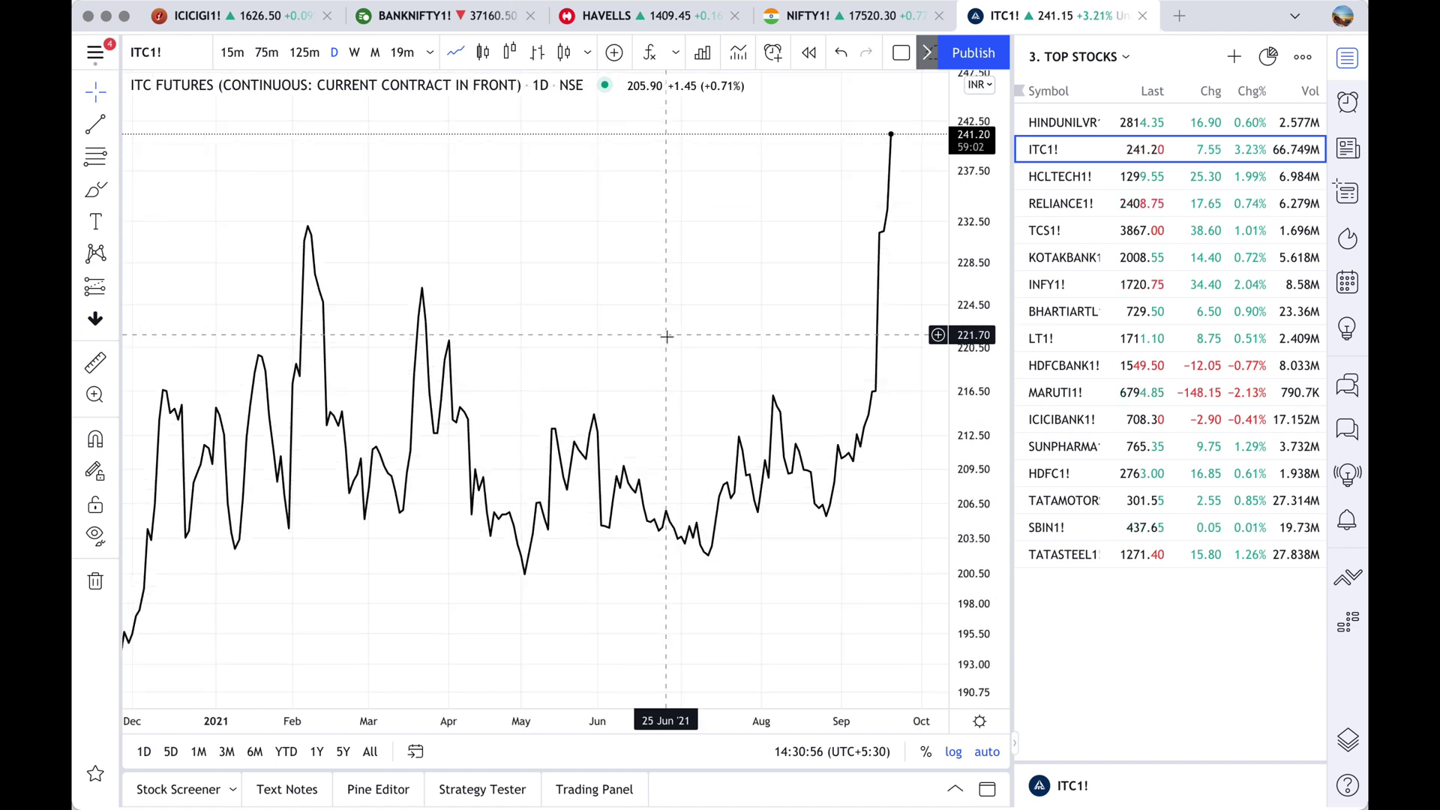
Change the chart to Area, then to the green-and-red Baseline style
click(590, 54)
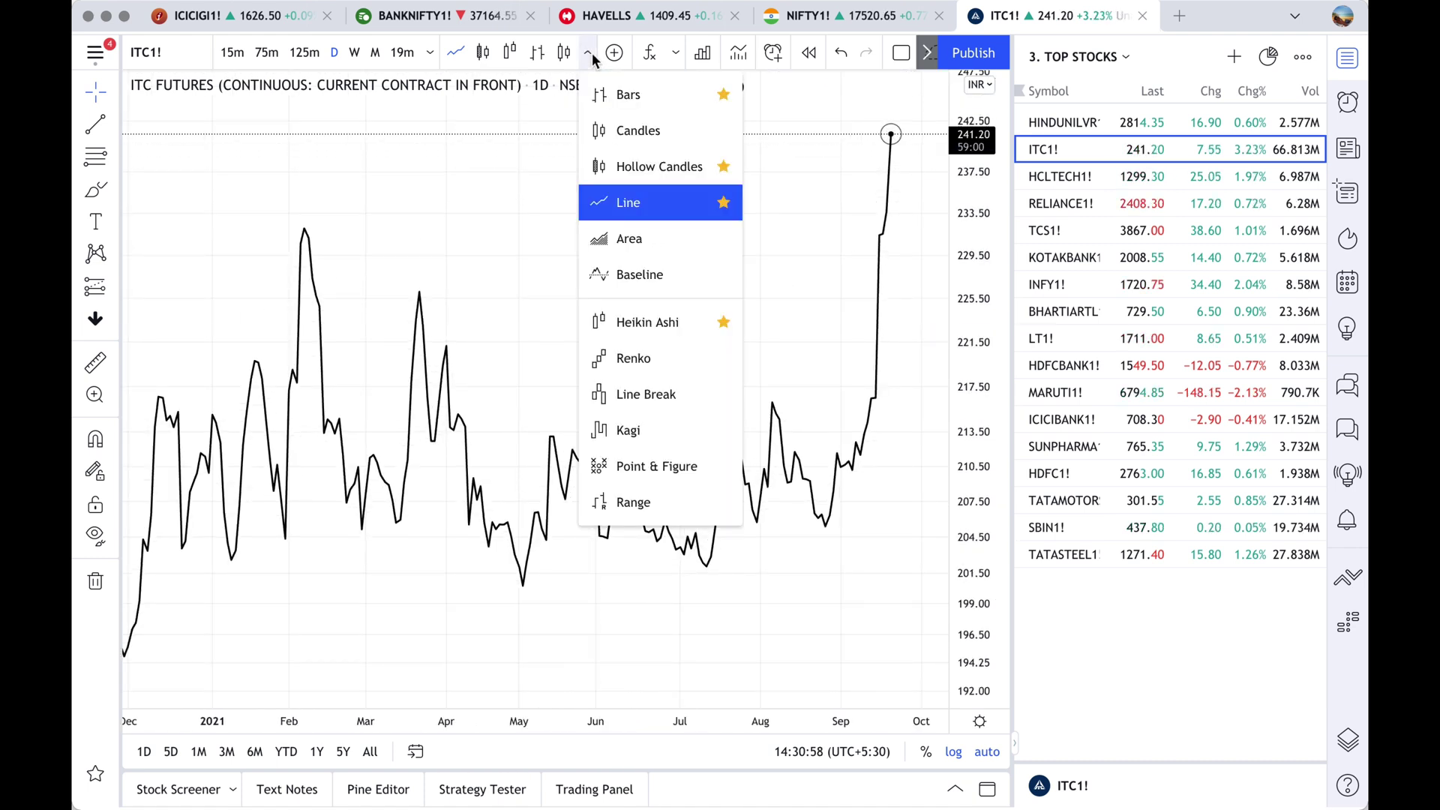
click(630, 238)
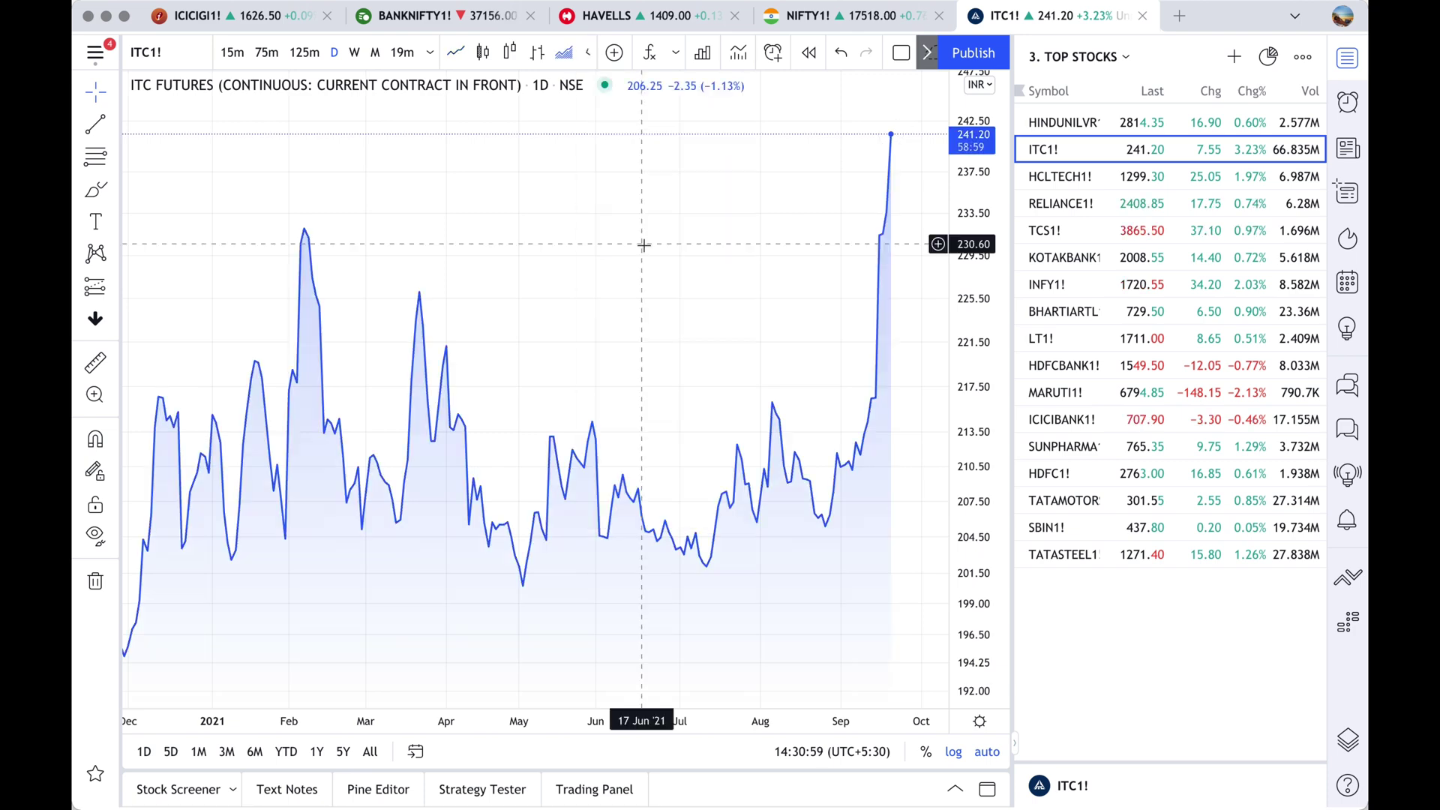
click(588, 52)
click(629, 276)
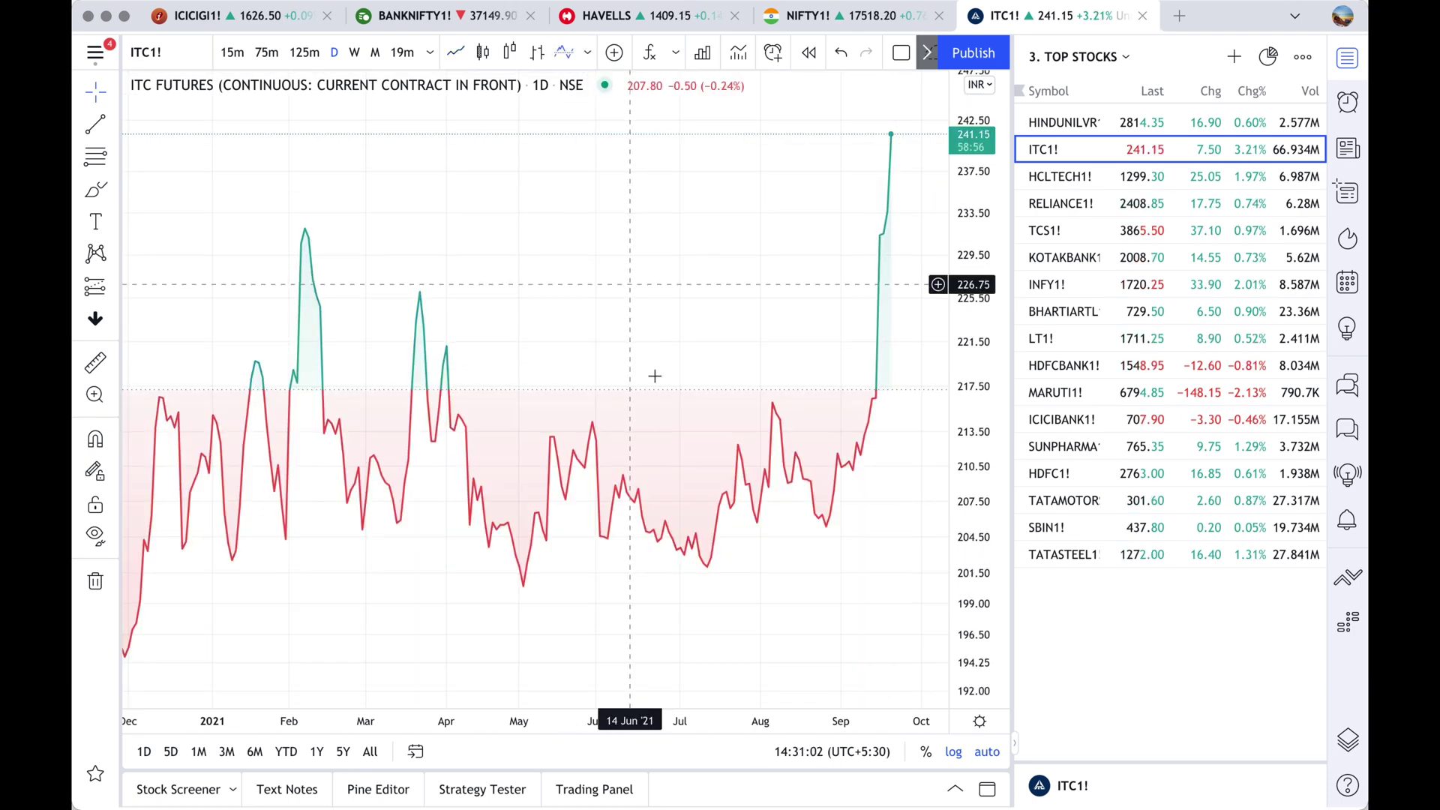
scroll(605, 388, down, 2)
scroll(605, 391, down, 3)
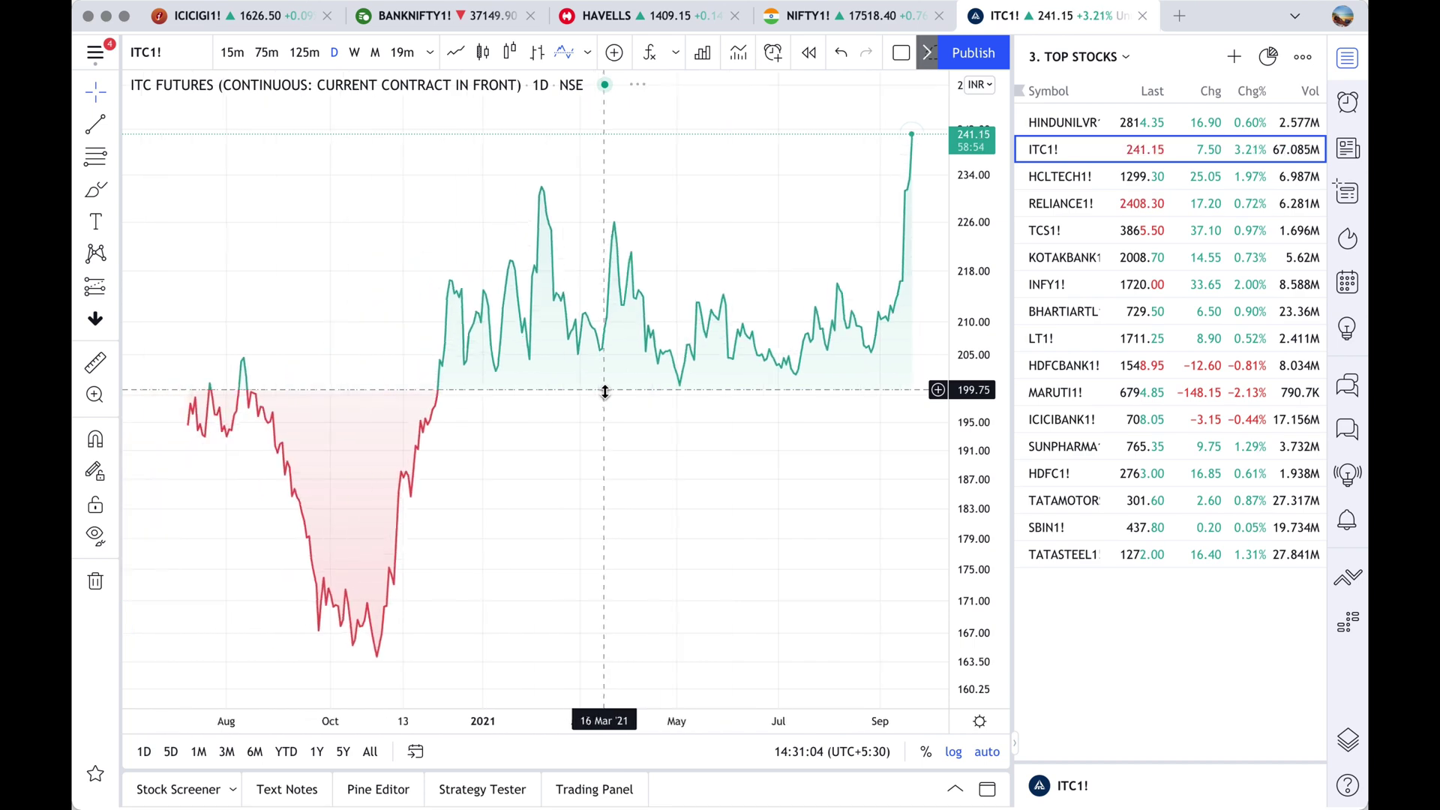
scroll(605, 392, up, 1)
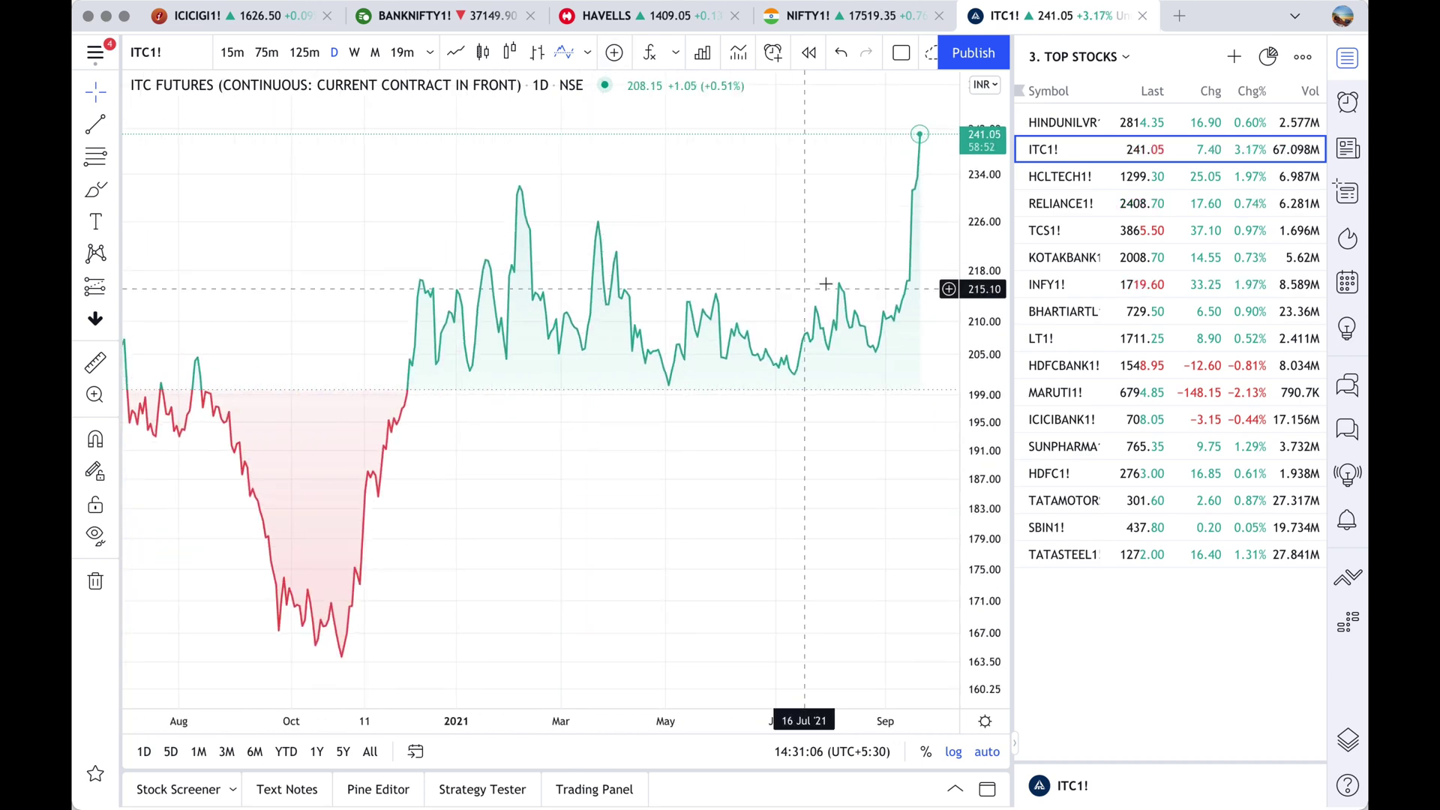
click(587, 53)
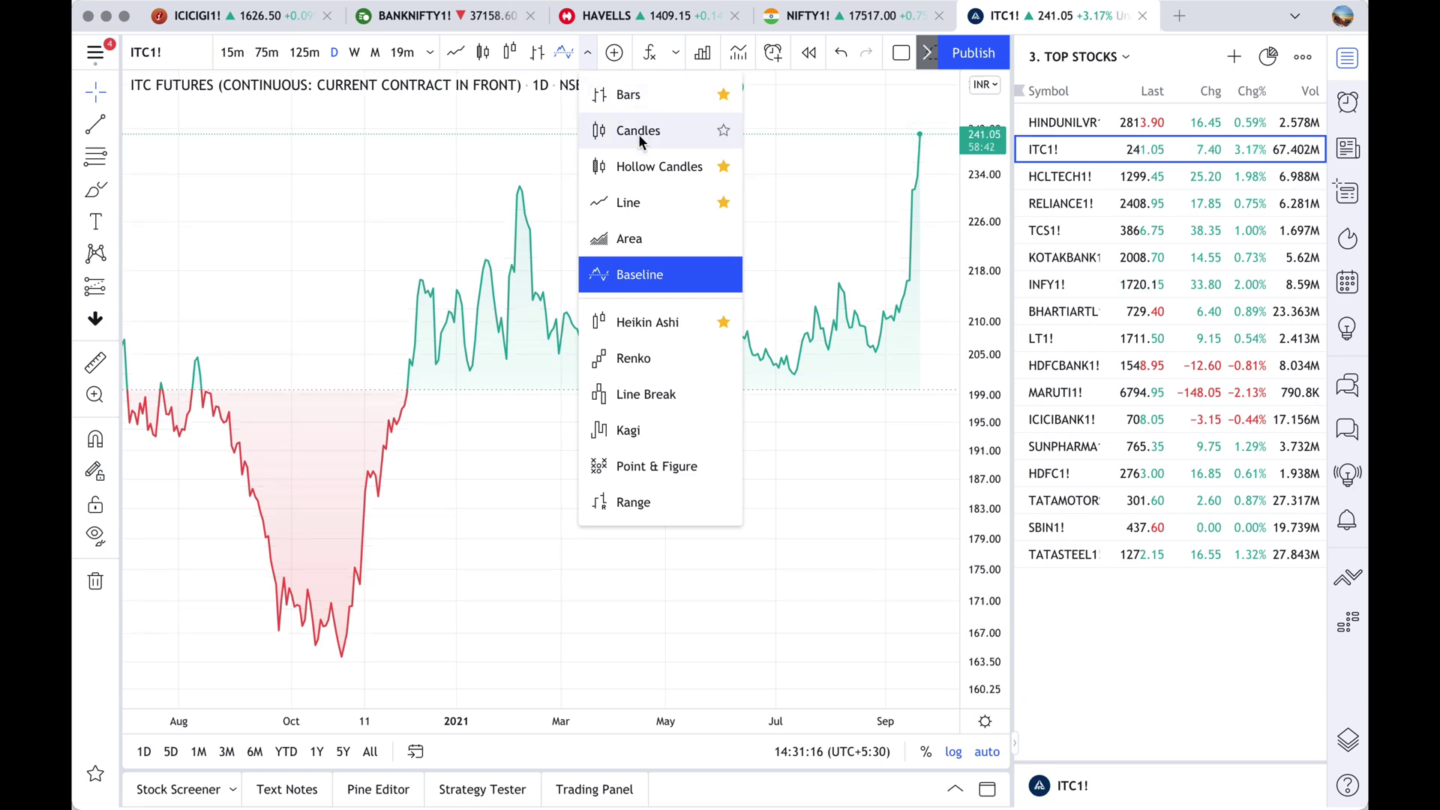
Redraw the chart as Heikin Ashi, then as 10R Range bars, and open Chart settings for the series
click(639, 323)
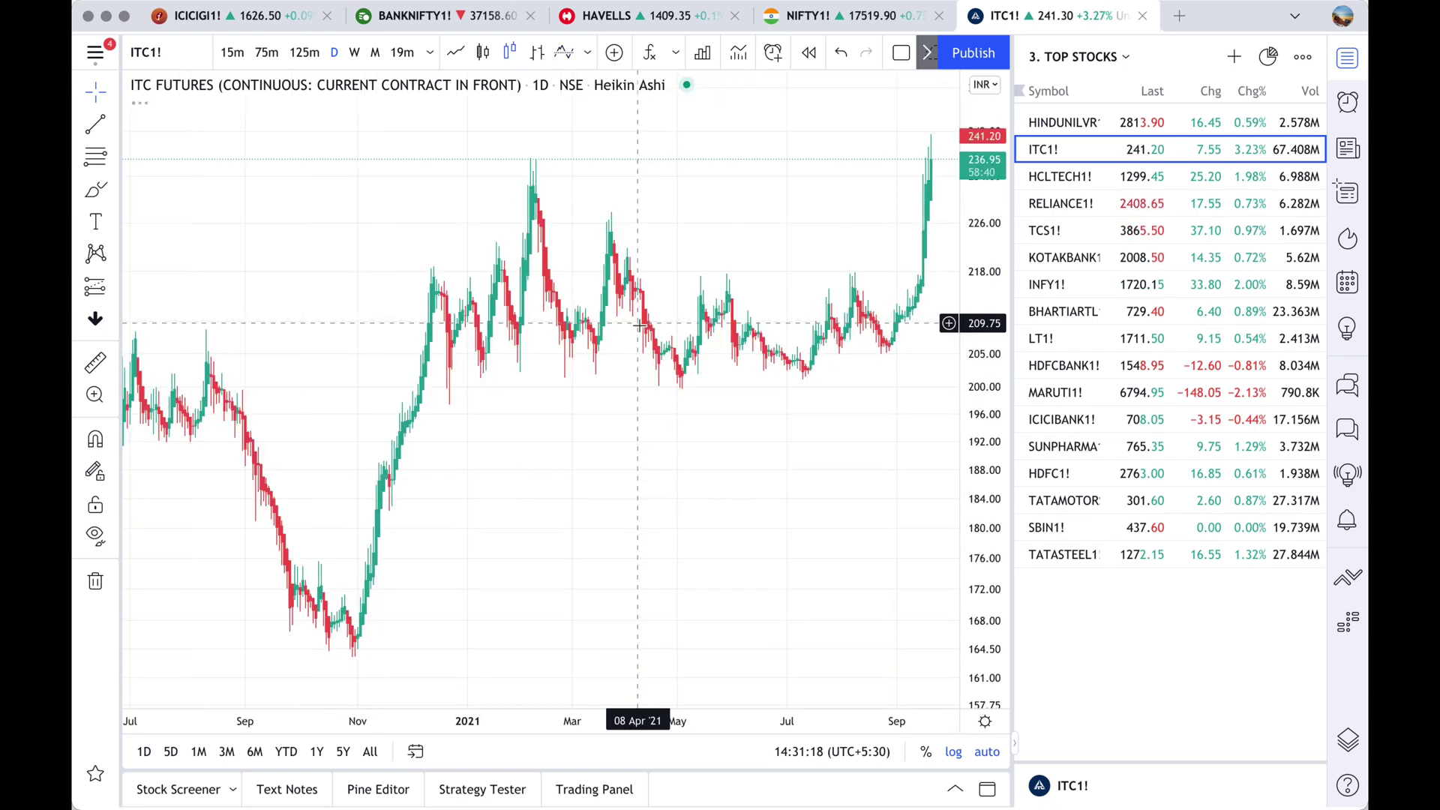
scroll(639, 322, up, 6)
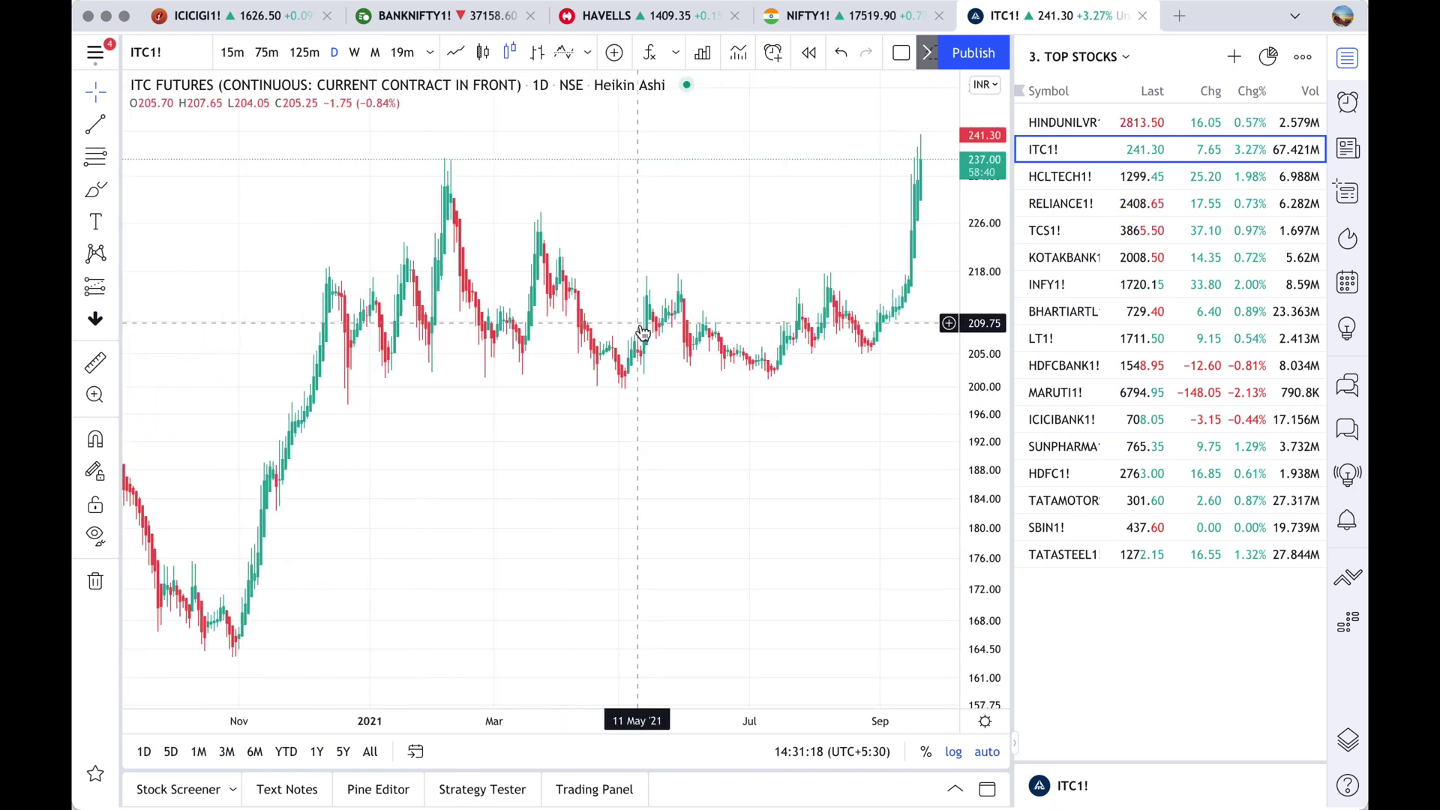
click(588, 54)
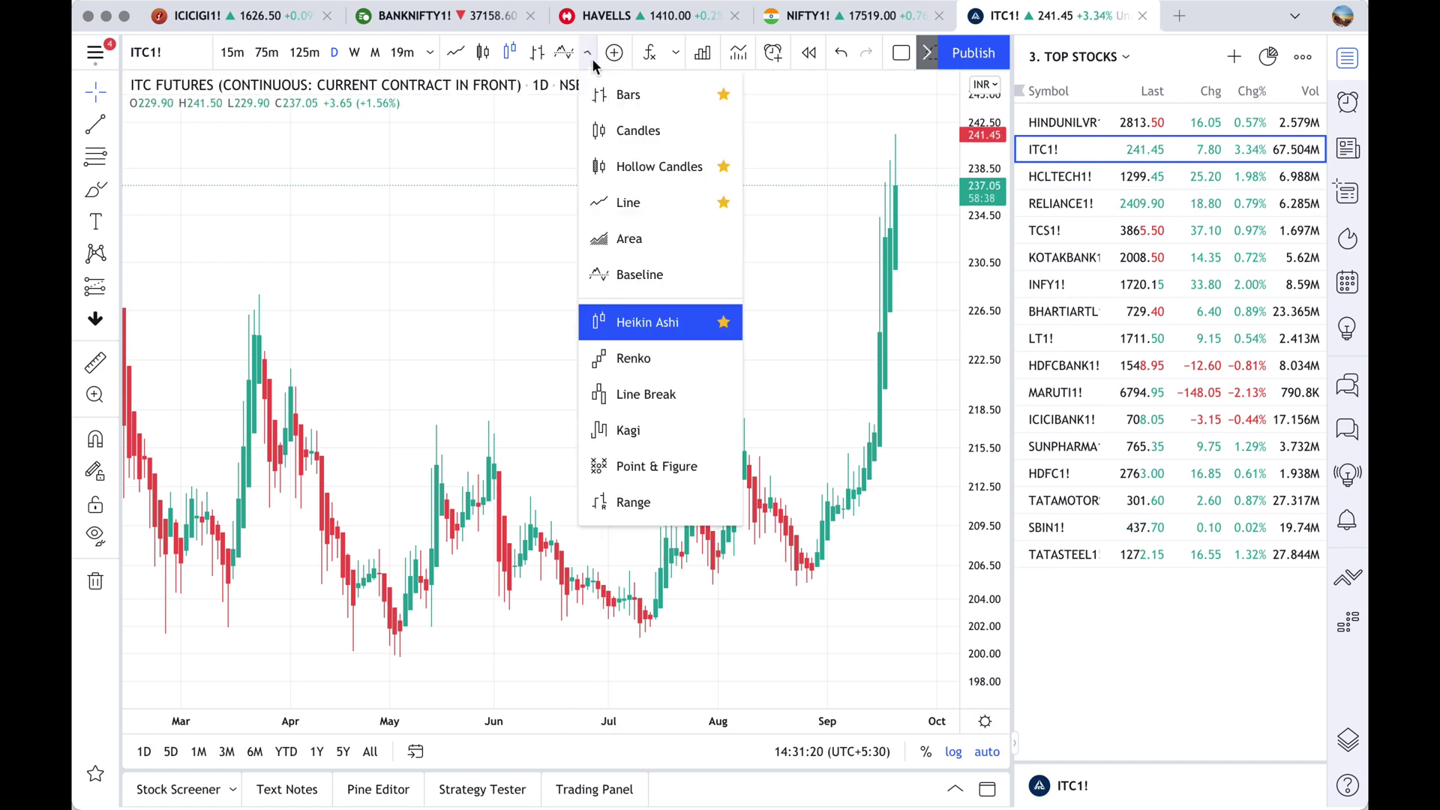
click(634, 503)
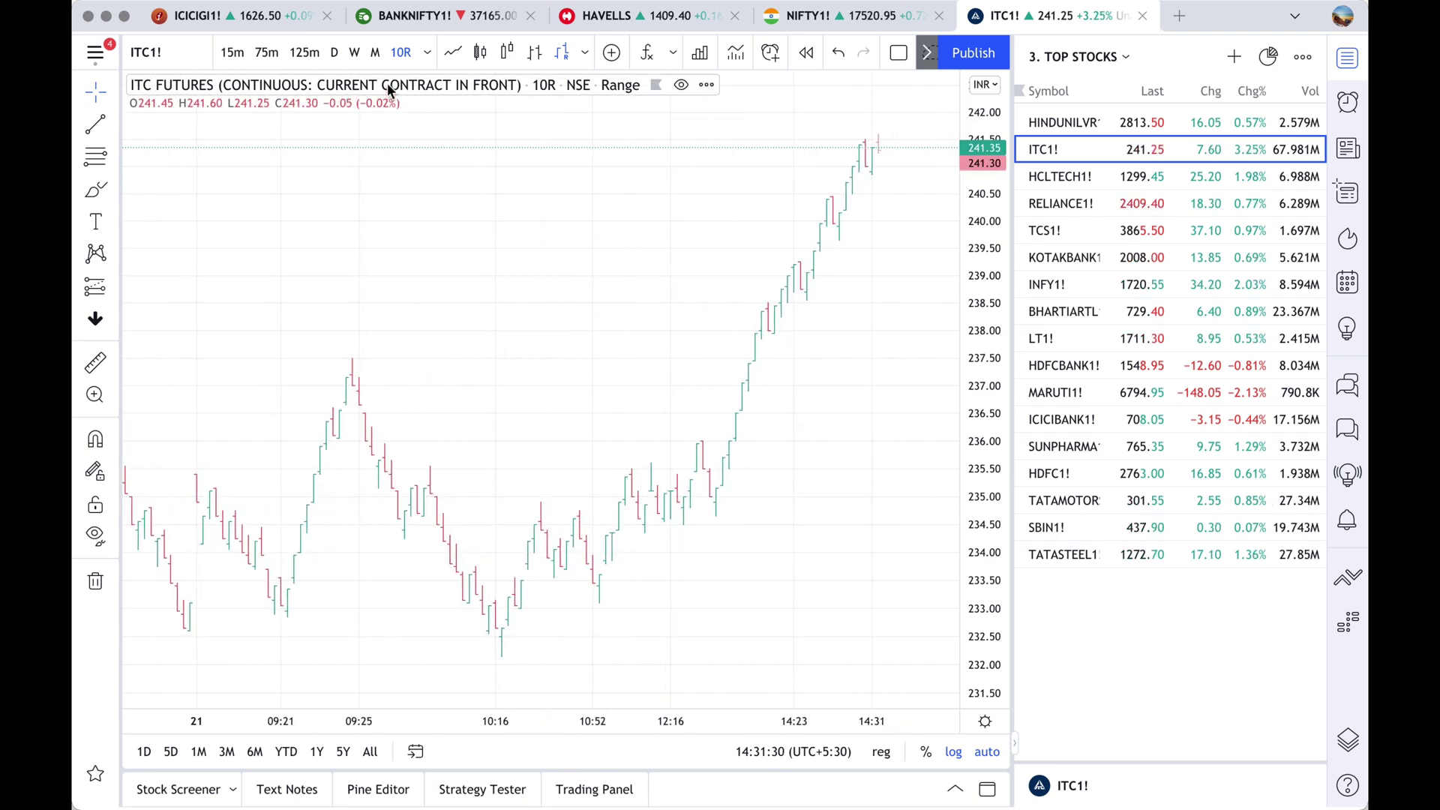
double_click(725, 467)
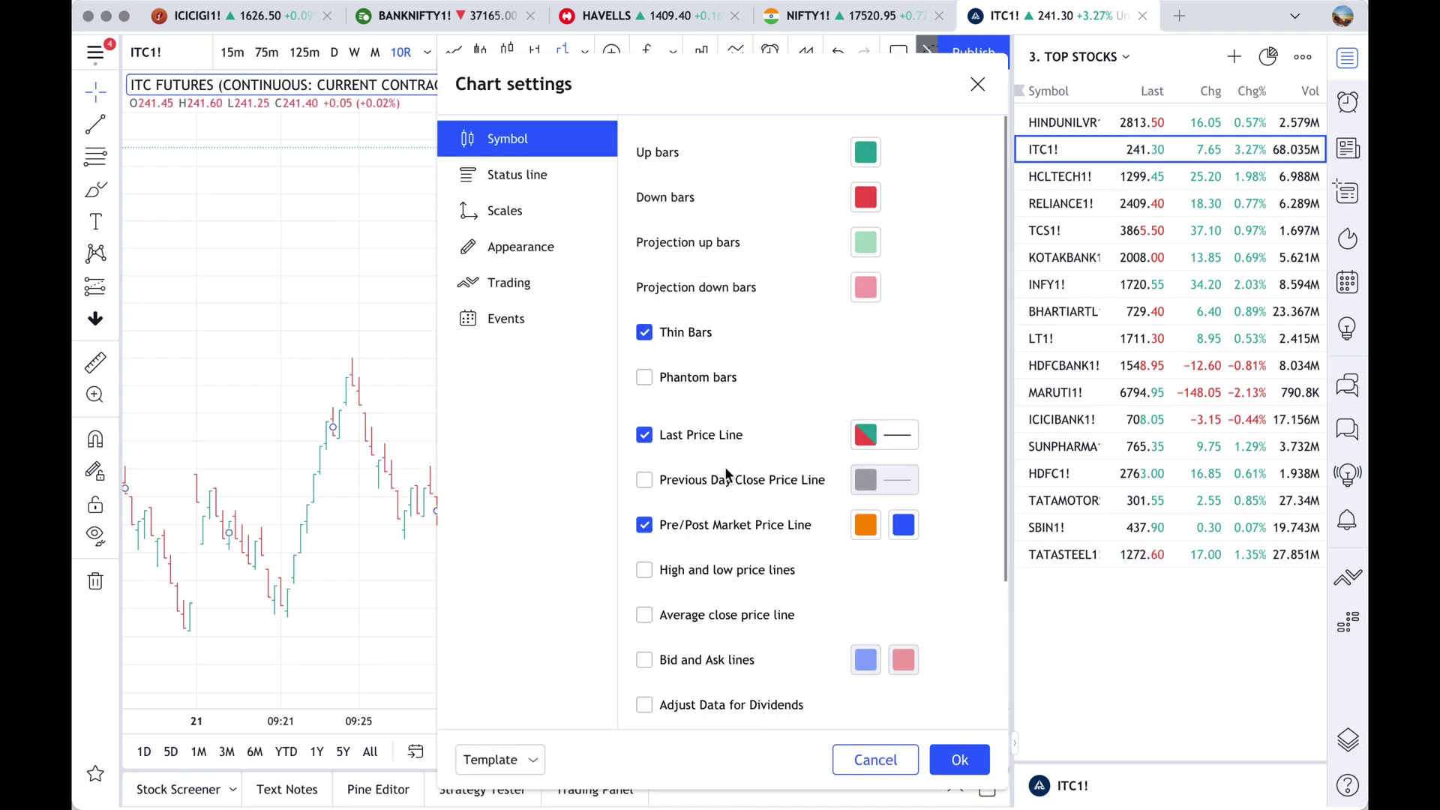
Close Chart settings, dismiss the series ••• menu, then reopen settings and cancel them unchanged
click(978, 84)
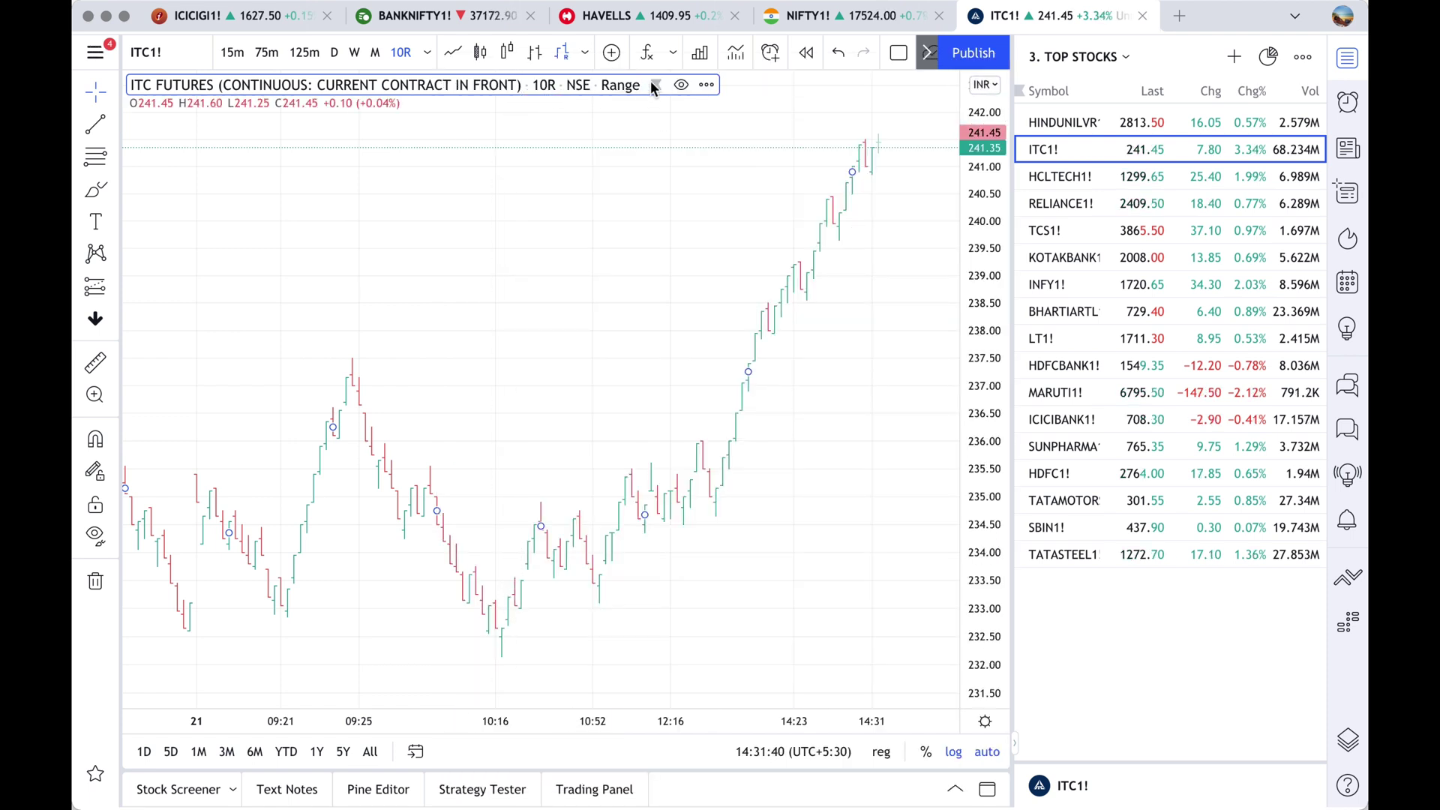
click(707, 87)
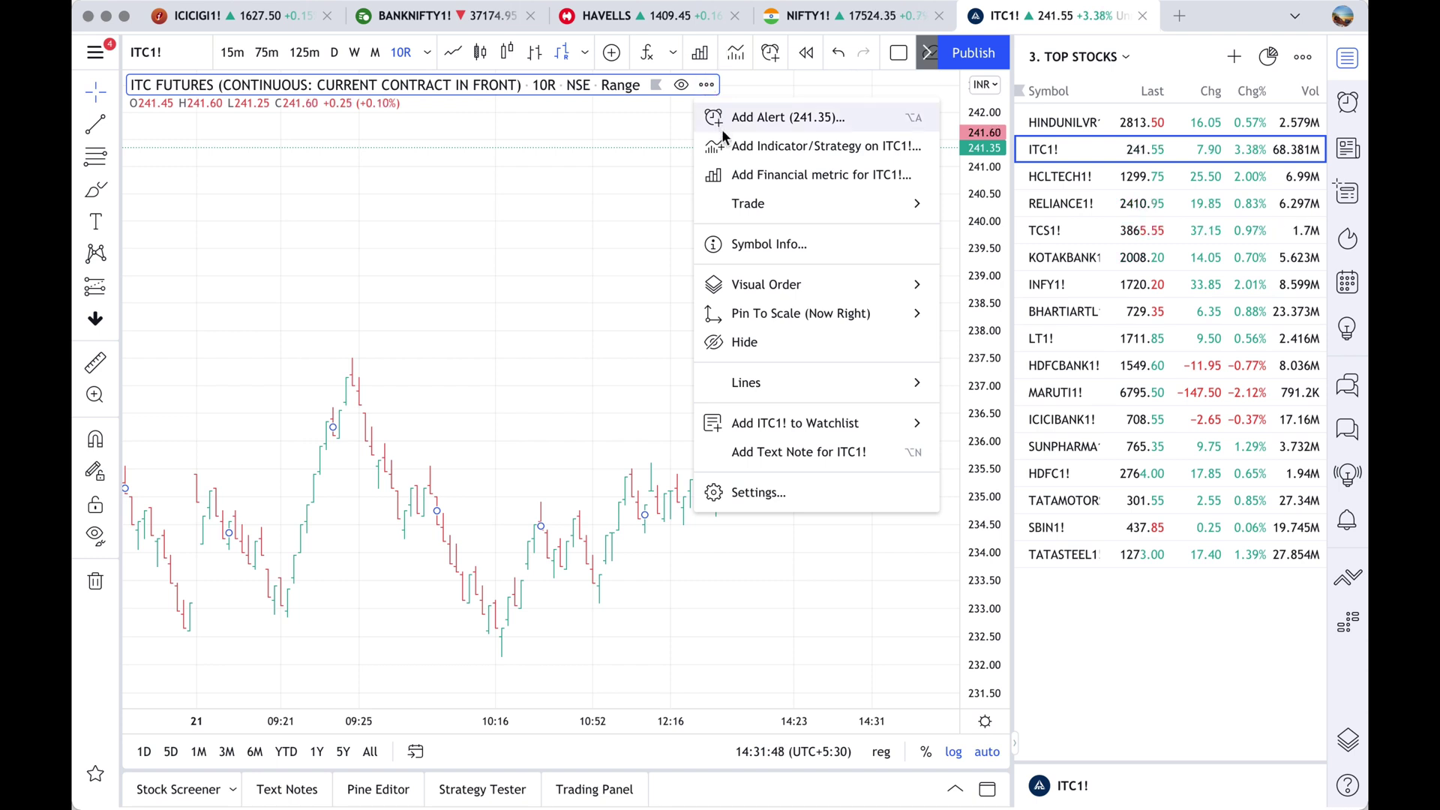
mouse_move(741, 207)
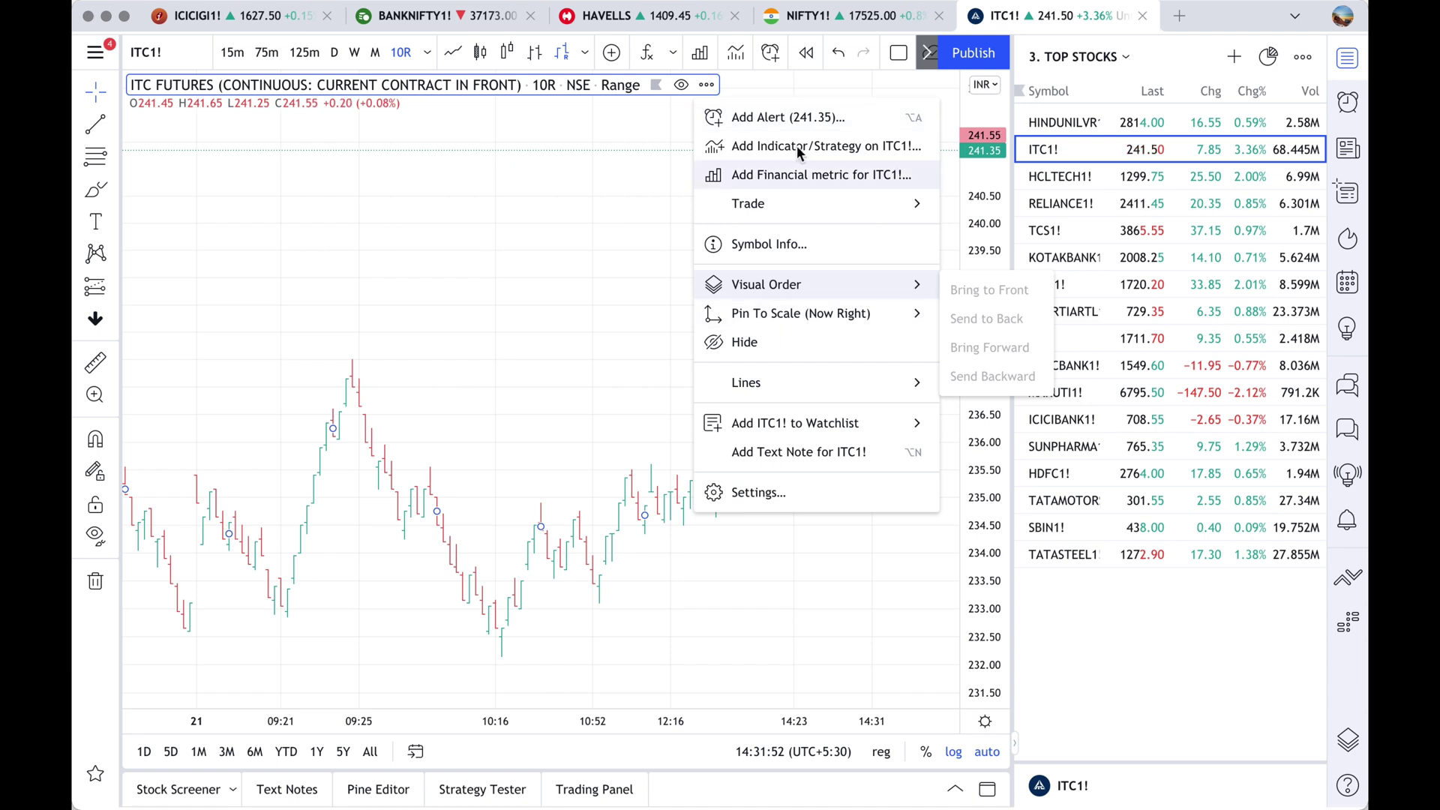
click(621, 299)
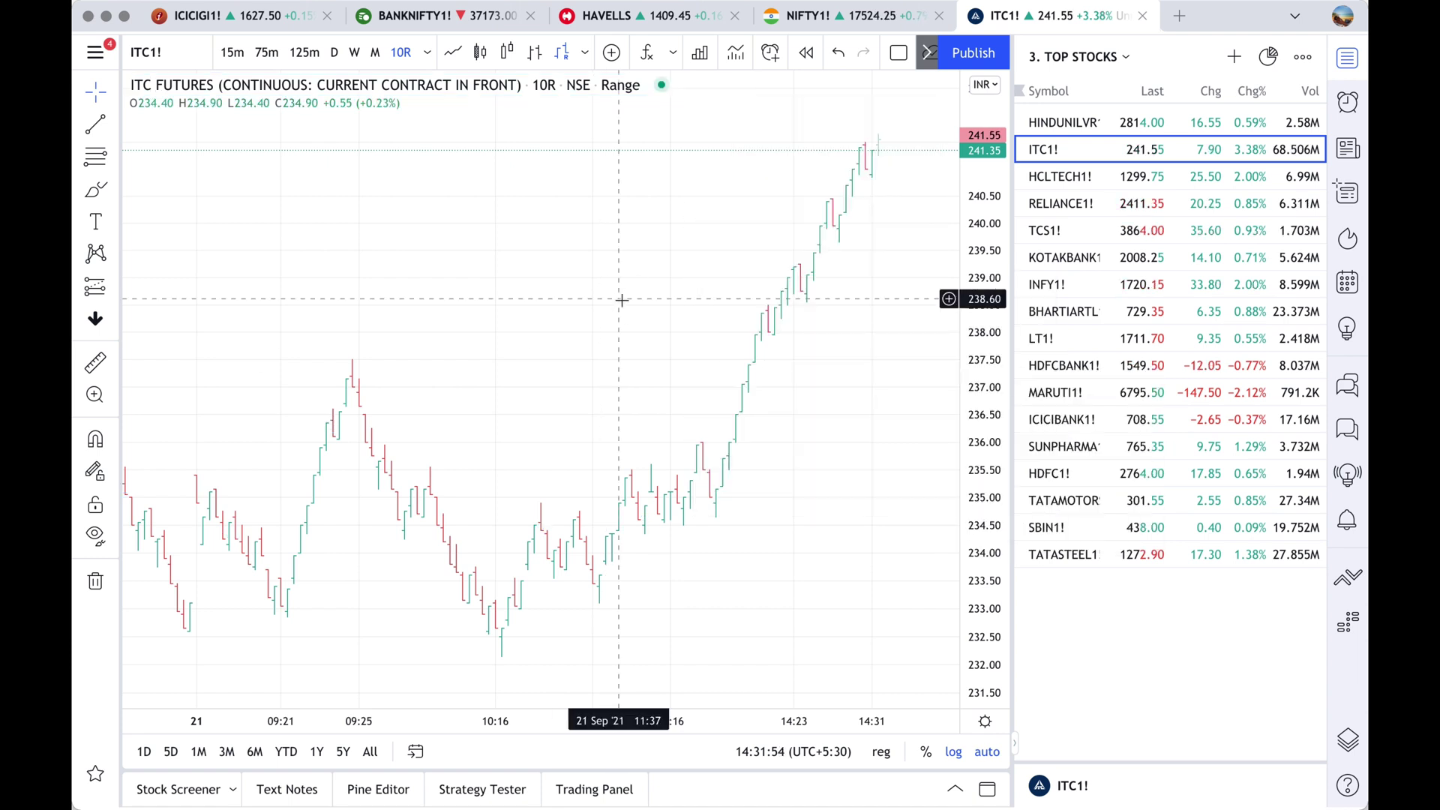
double_click(712, 480)
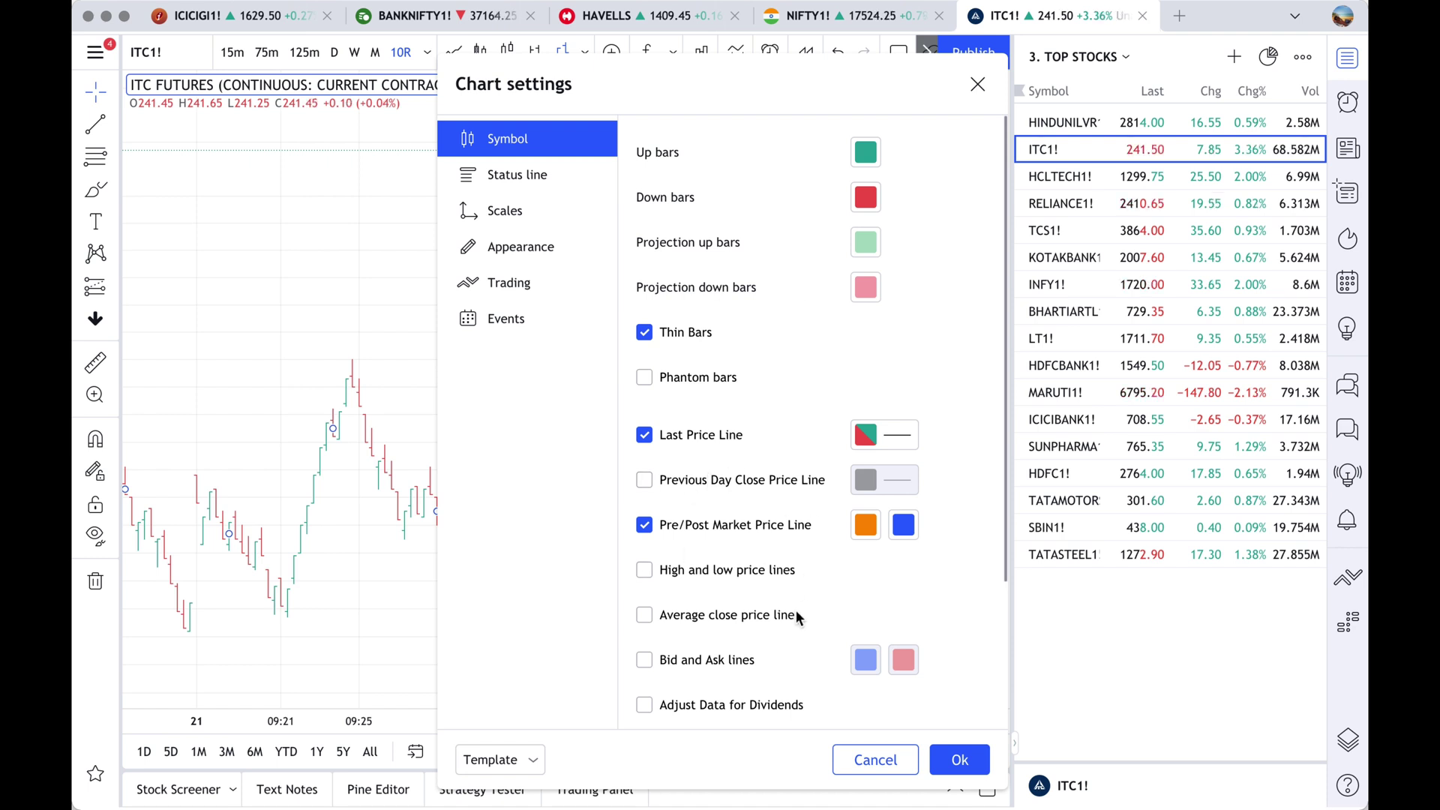
click(905, 766)
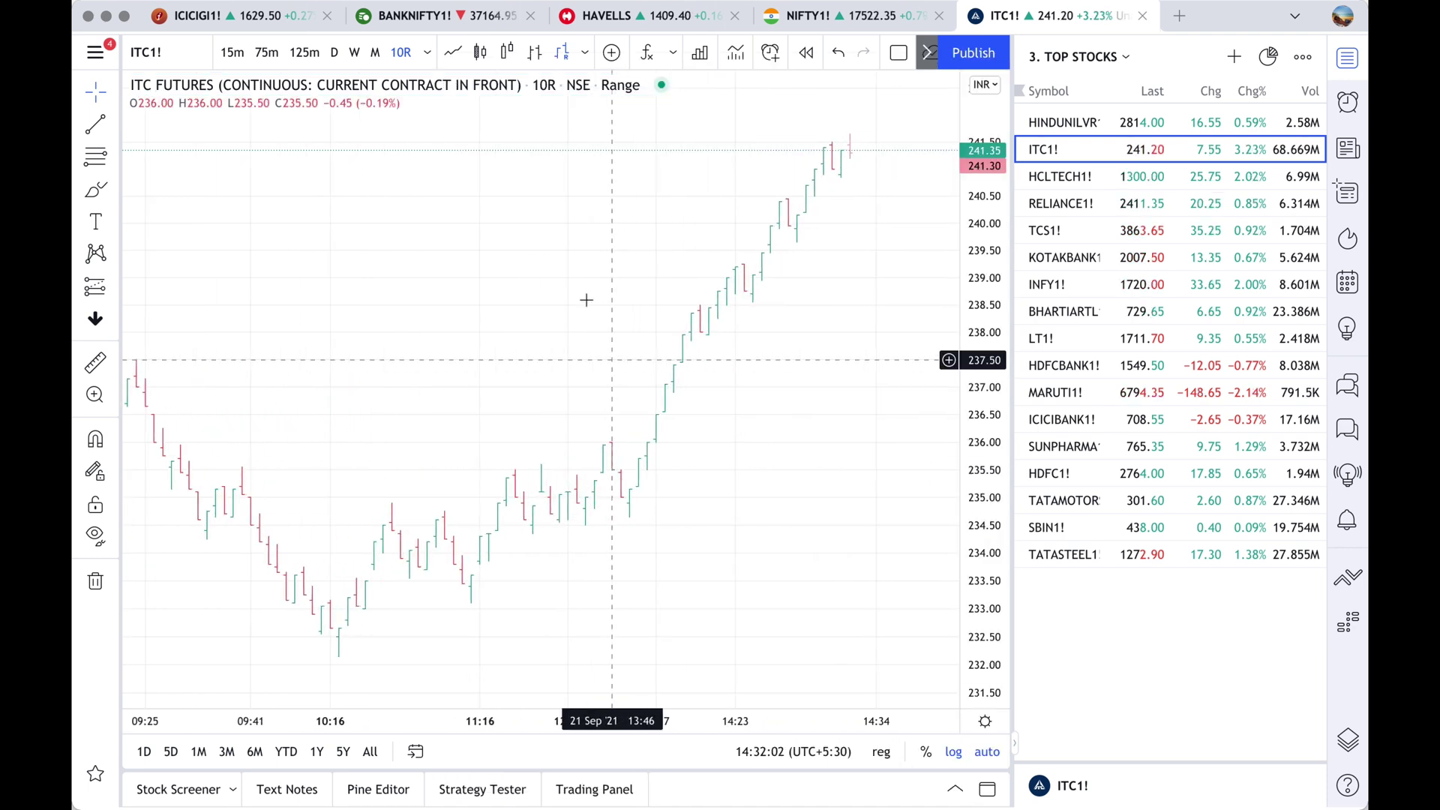
click(586, 53)
Switch the ITC1! chart to OHLC Bars, then check the style list twice without changing it
click(604, 97)
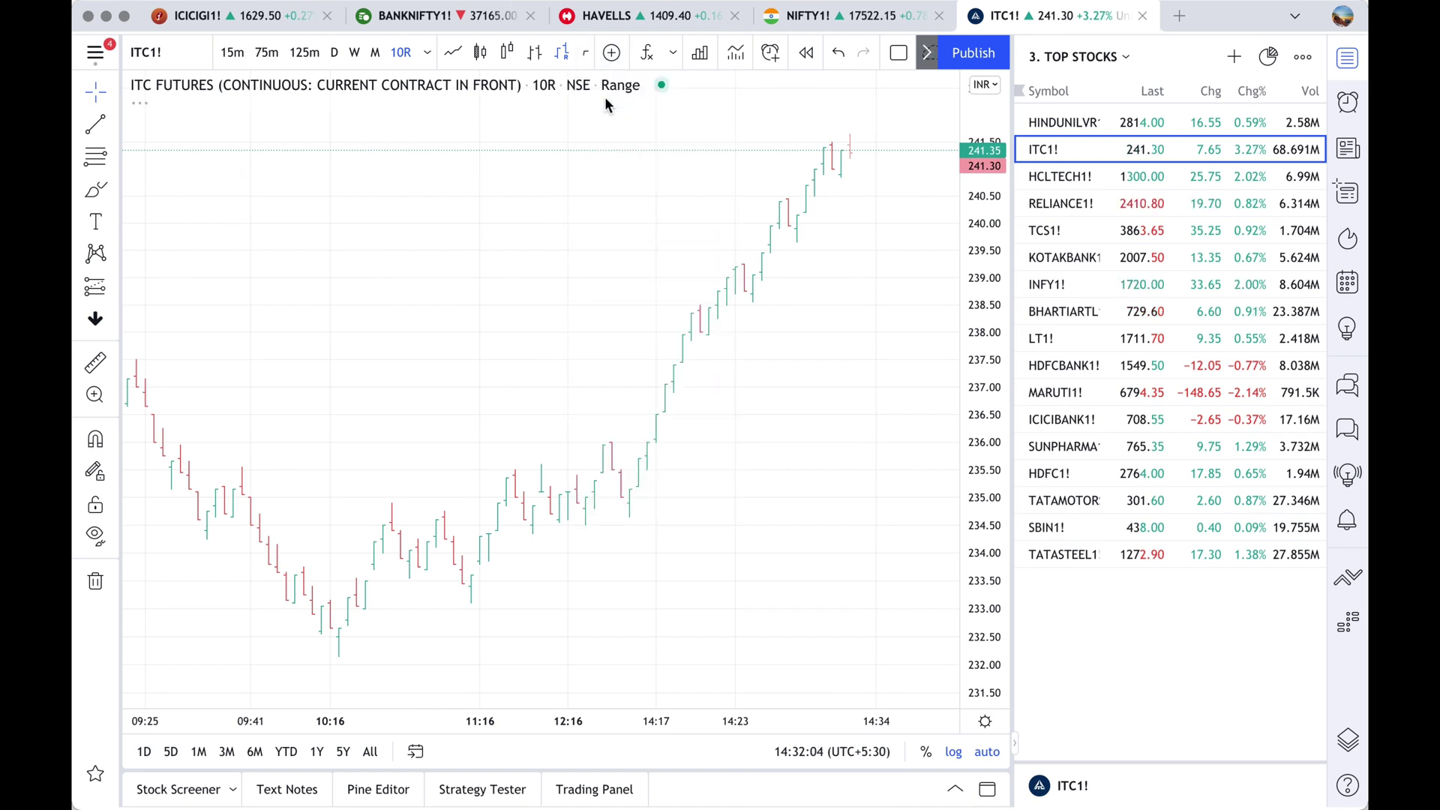
click(585, 63)
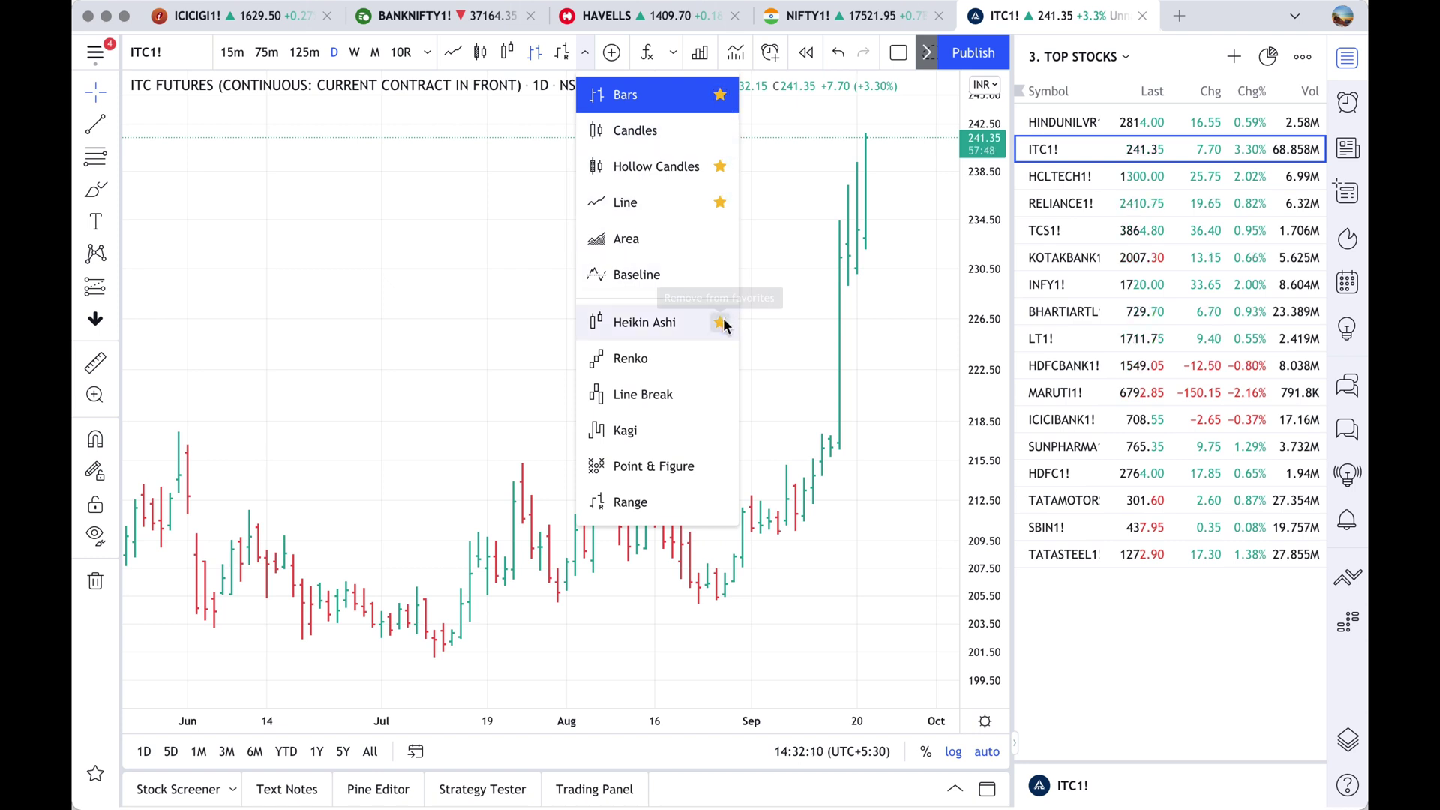
click(862, 332)
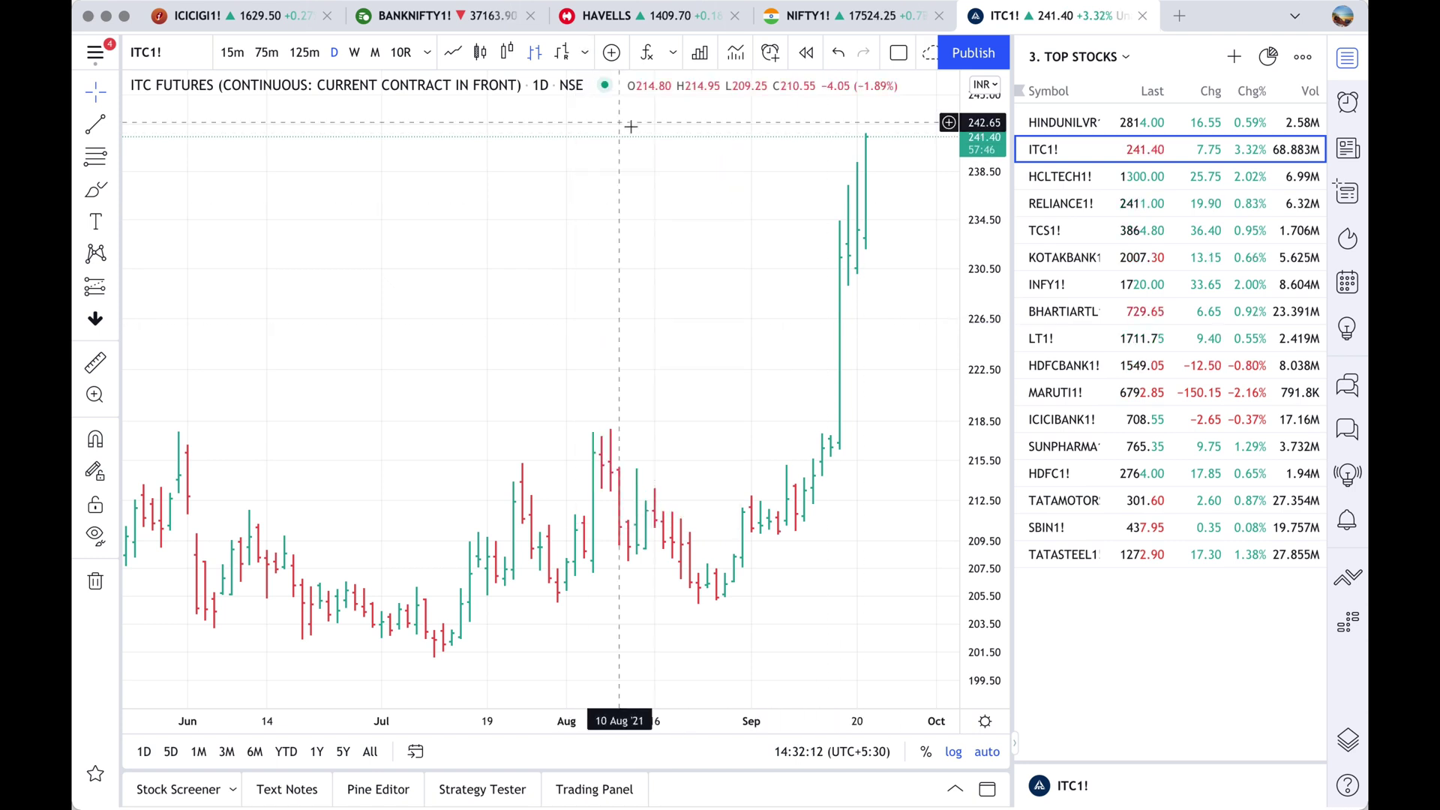
click(585, 54)
click(907, 387)
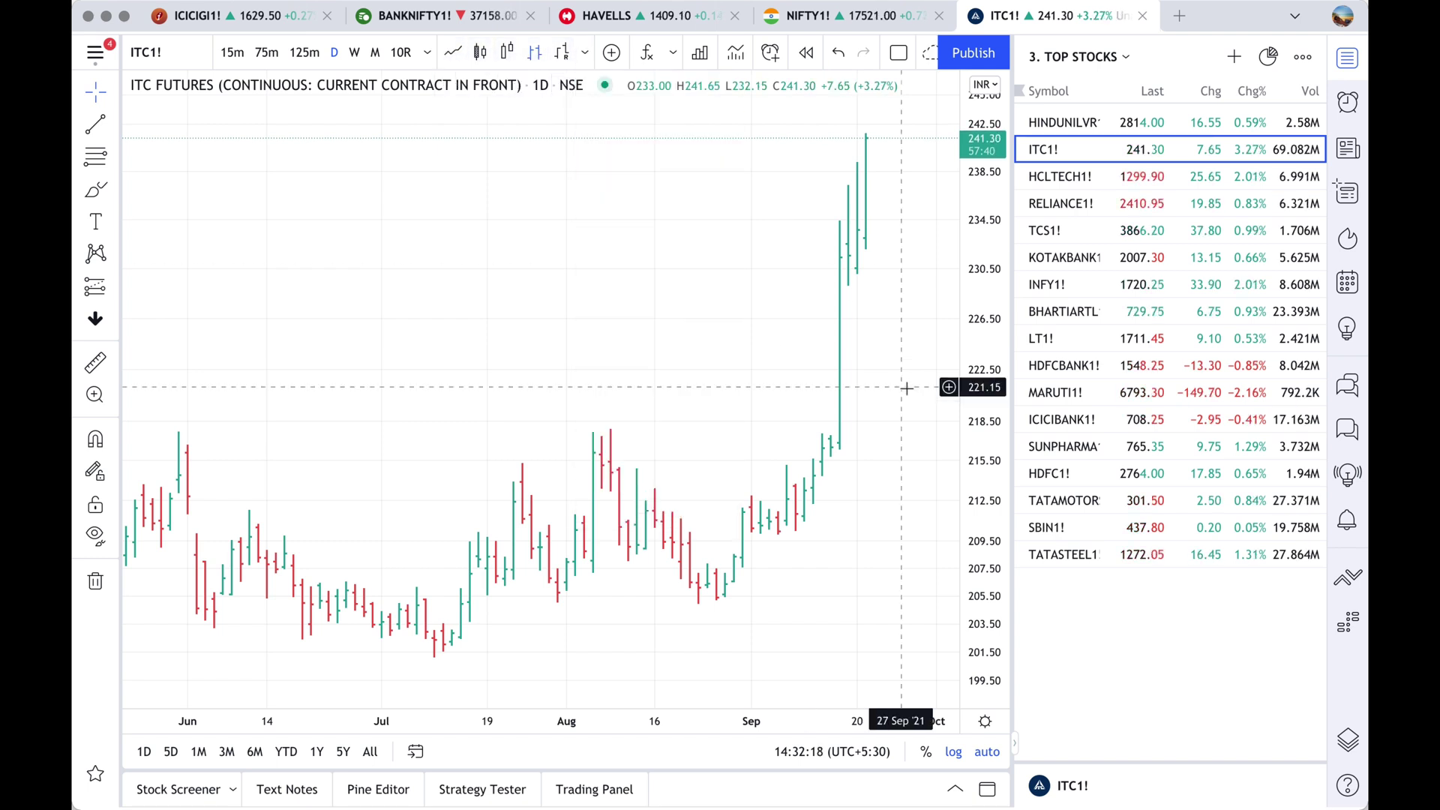
scroll(907, 388, down, 2)
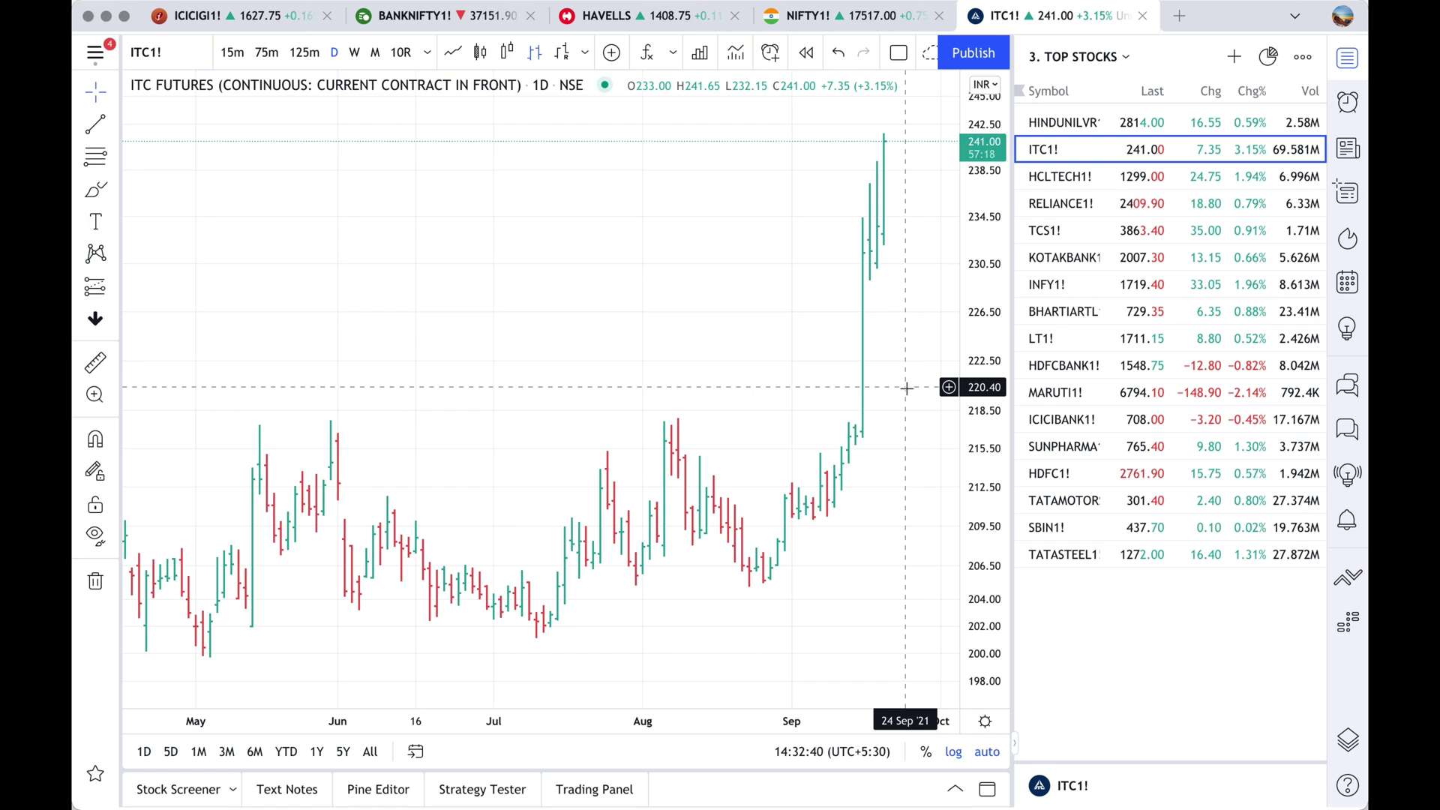
scroll(907, 388, up, 4)
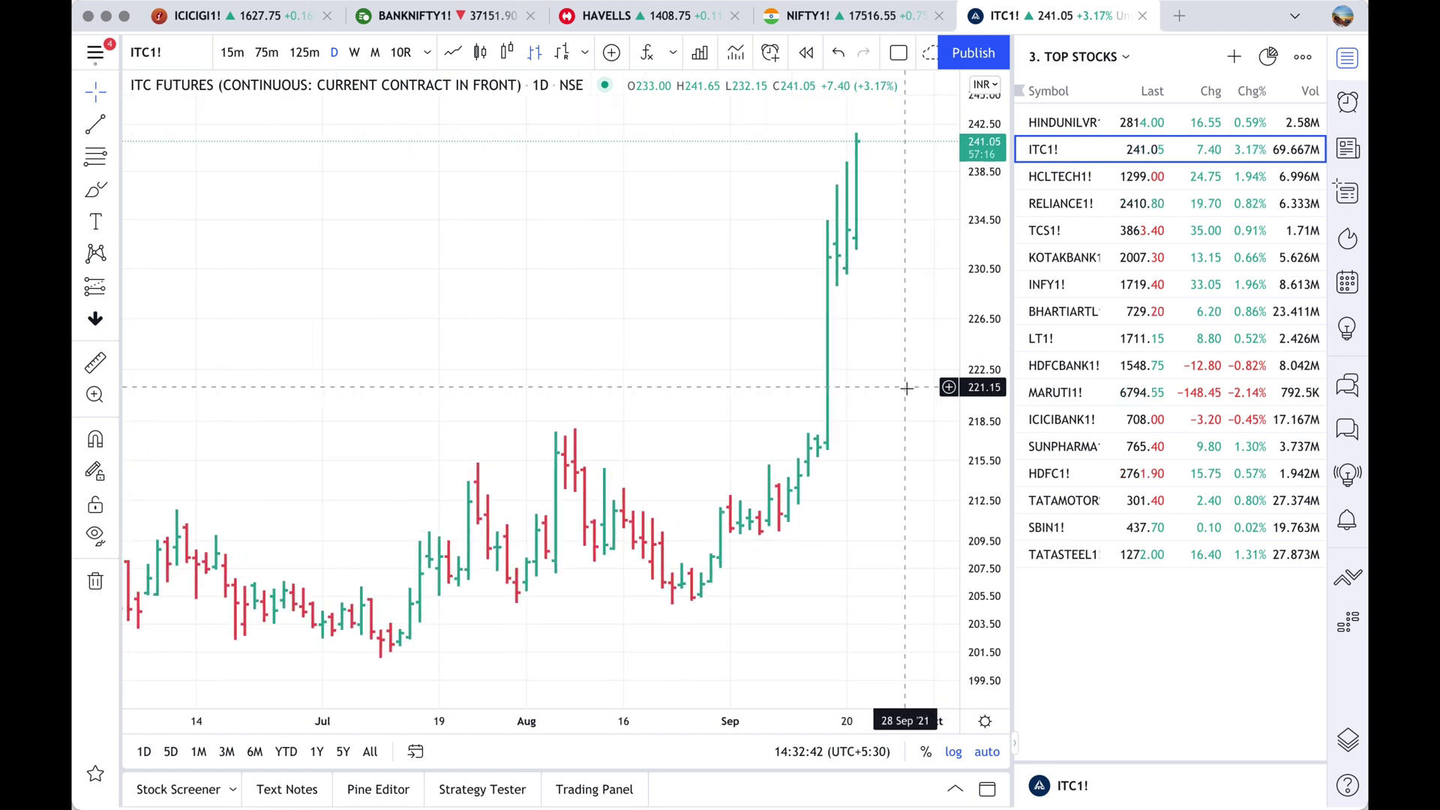
scroll(907, 387, up, 3)
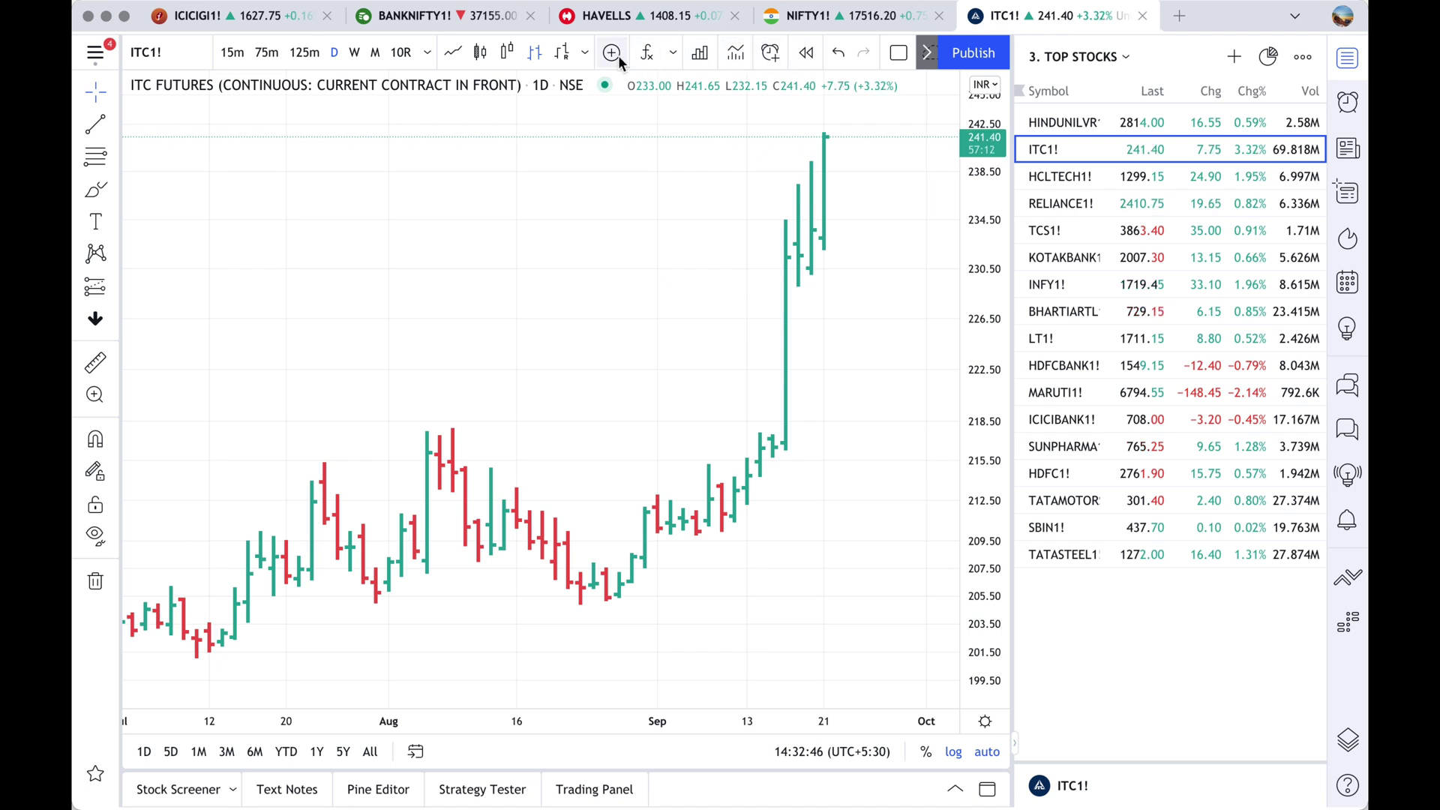
click(808, 53)
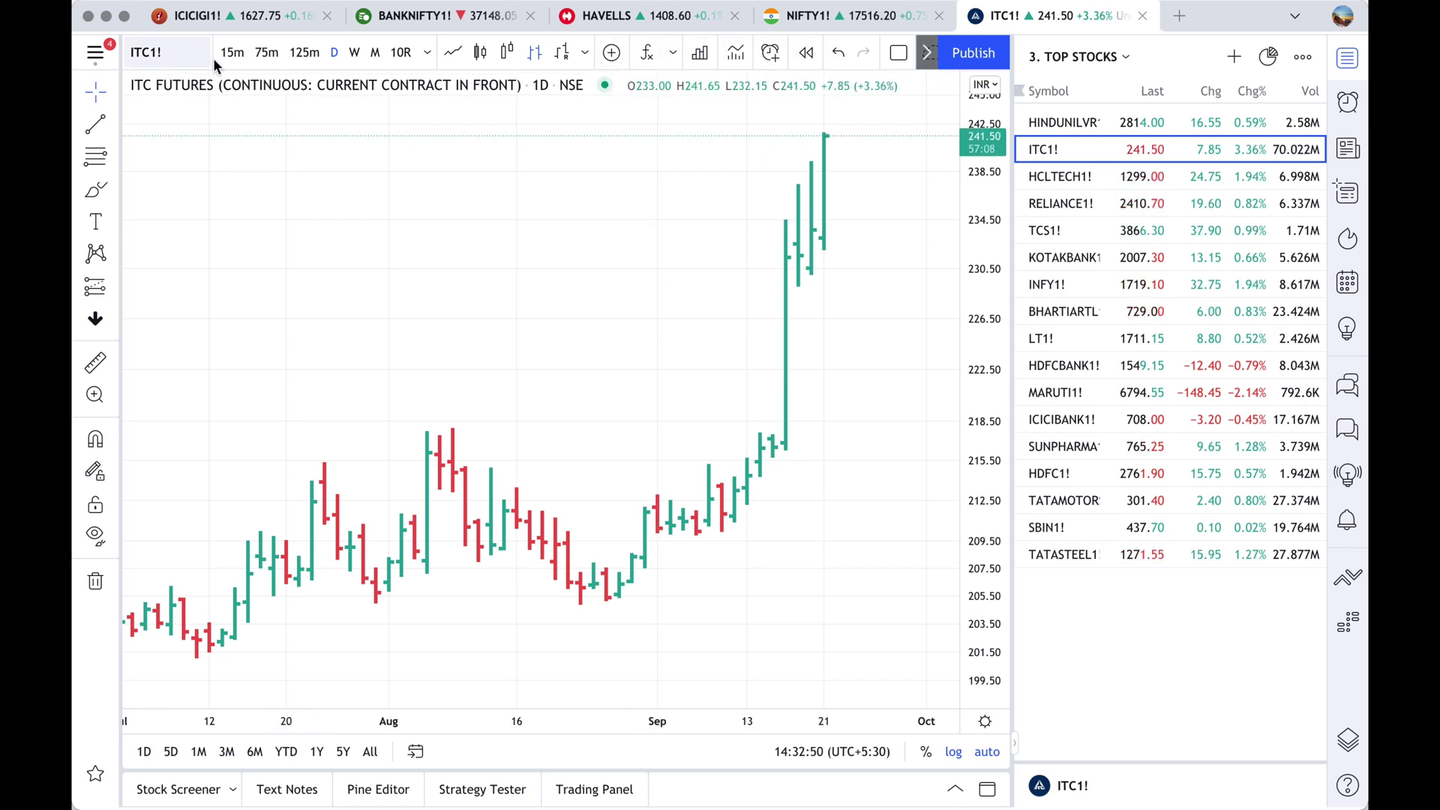